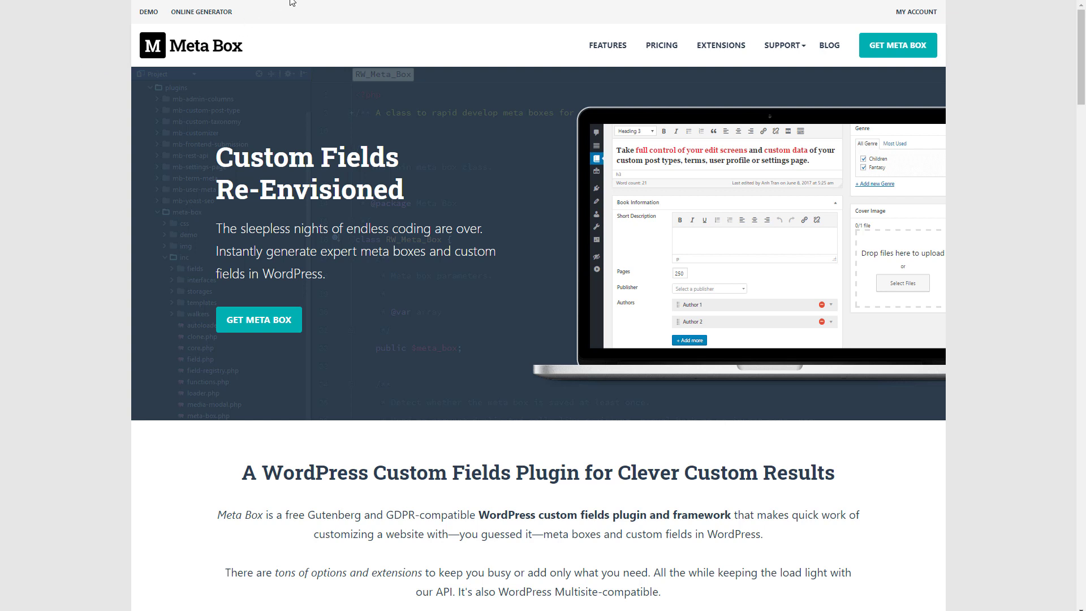
- Browse the extensions catalogue on the Meta Box website, examining what each extension does, from MB Views down to Meta Box Columns
{"action": "left_click", "coordinate": [719, 46]}
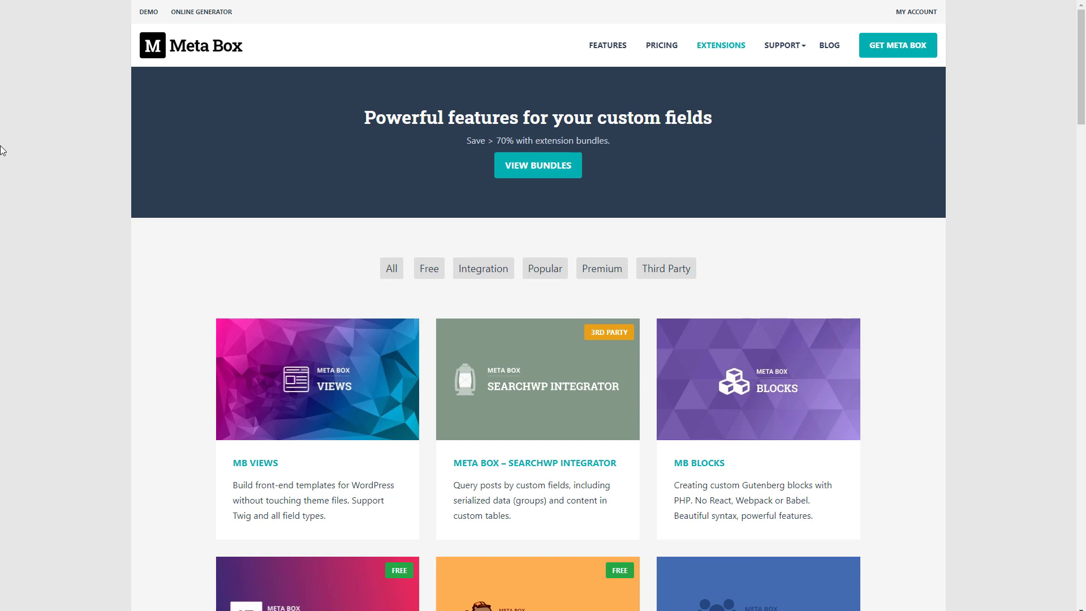
{"action": "scroll", "coordinate": [2, 150], "scroll_direction": "down", "scroll_amount": 3}
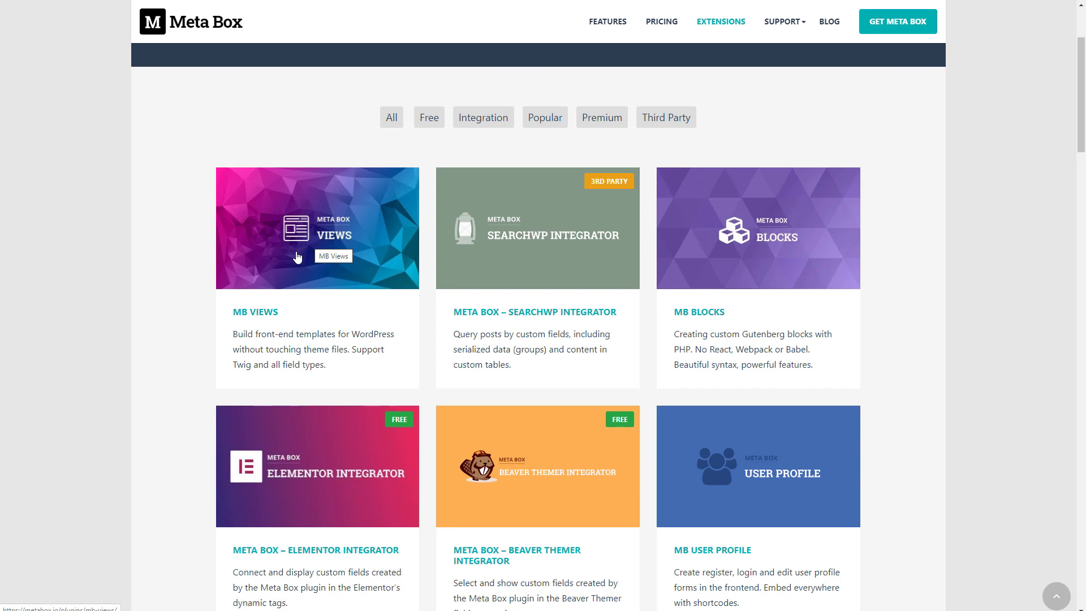
{"action": "scroll", "coordinate": [297, 257], "scroll_direction": "down", "scroll_amount": 4}
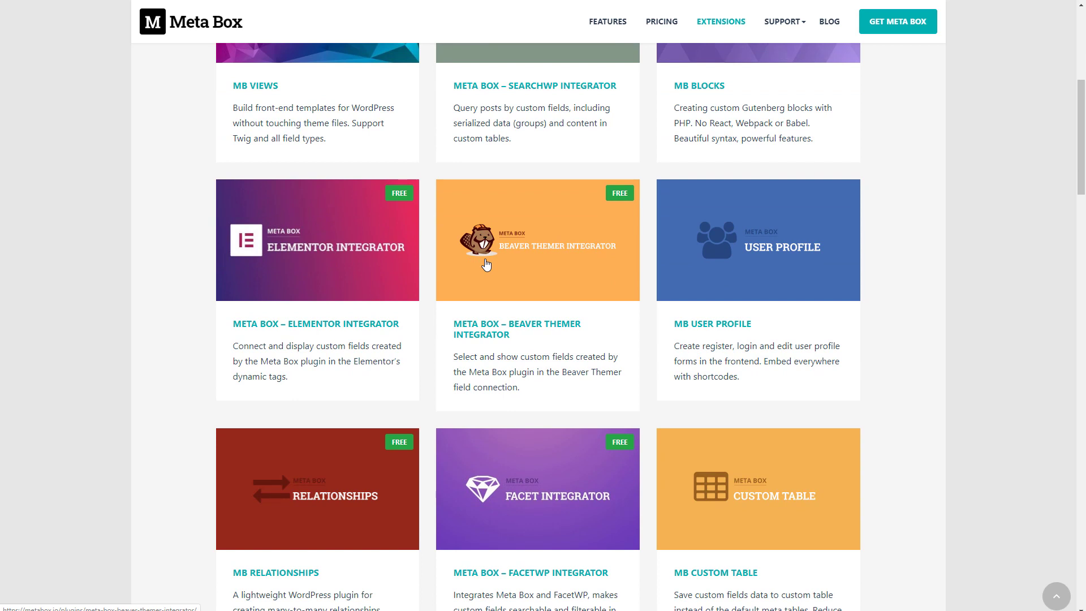
{"action": "scroll", "coordinate": [485, 266], "scroll_direction": "down", "scroll_amount": 3}
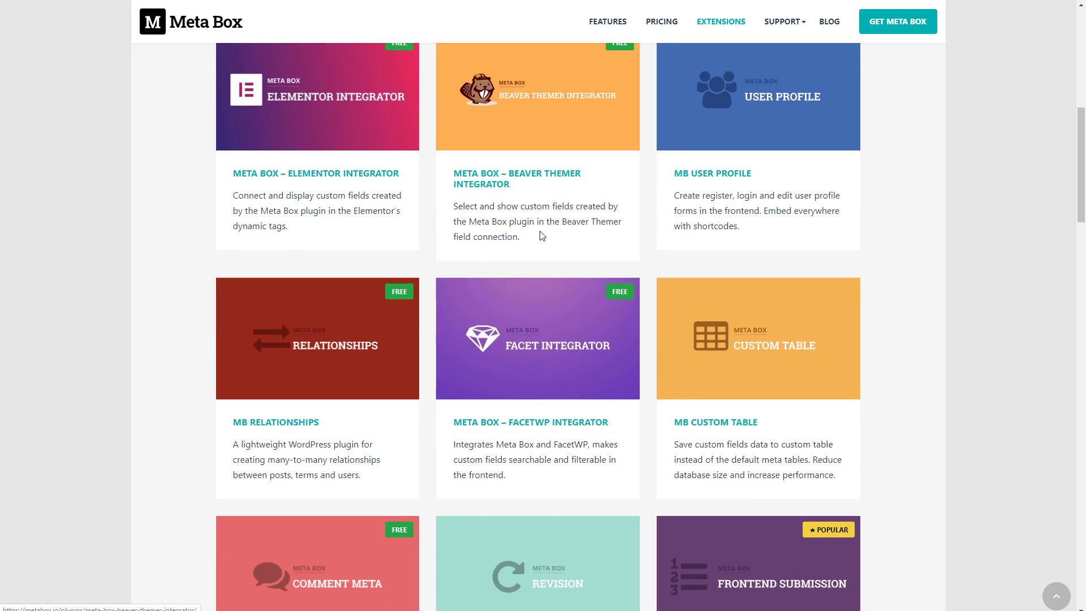
{"action": "scroll", "coordinate": [498, 226], "scroll_direction": "down", "scroll_amount": 3}
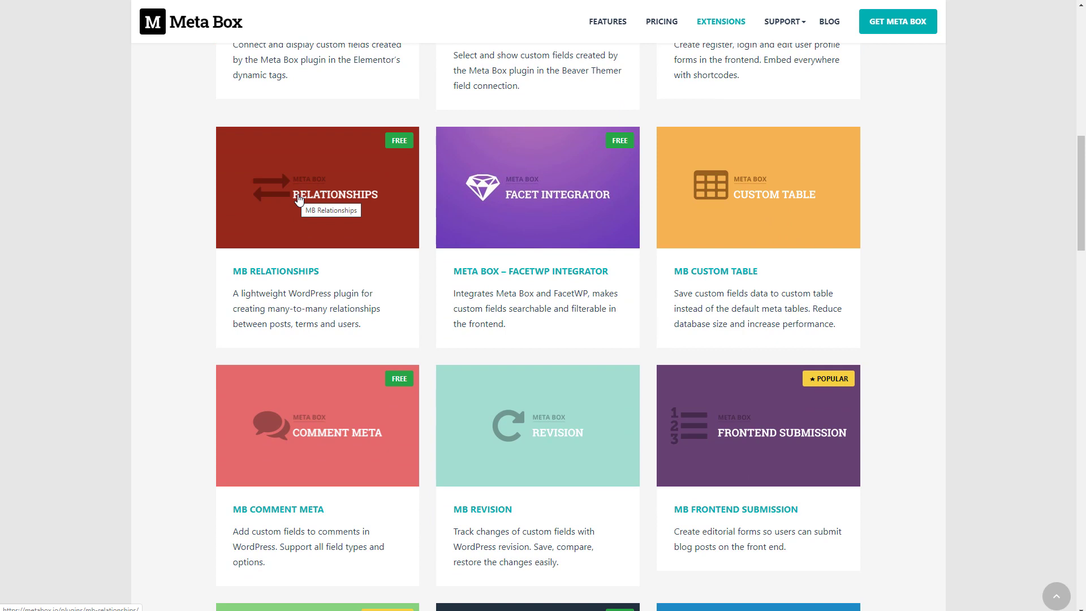
{"action": "scroll", "coordinate": [298, 199], "scroll_direction": "down", "scroll_amount": 5}
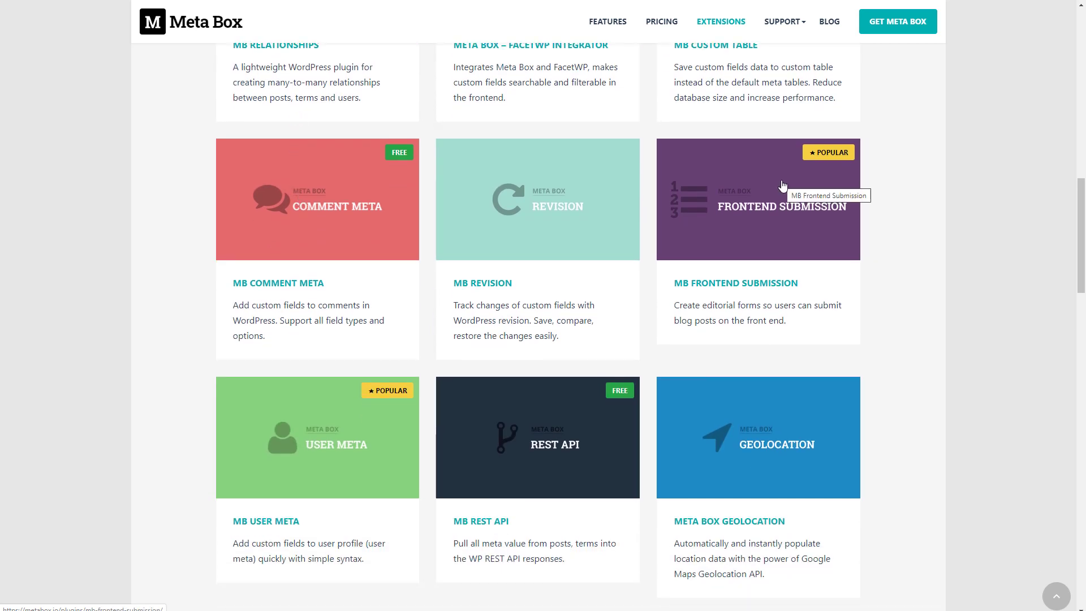
{"action": "scroll", "coordinate": [782, 185], "scroll_direction": "down", "scroll_amount": 6}
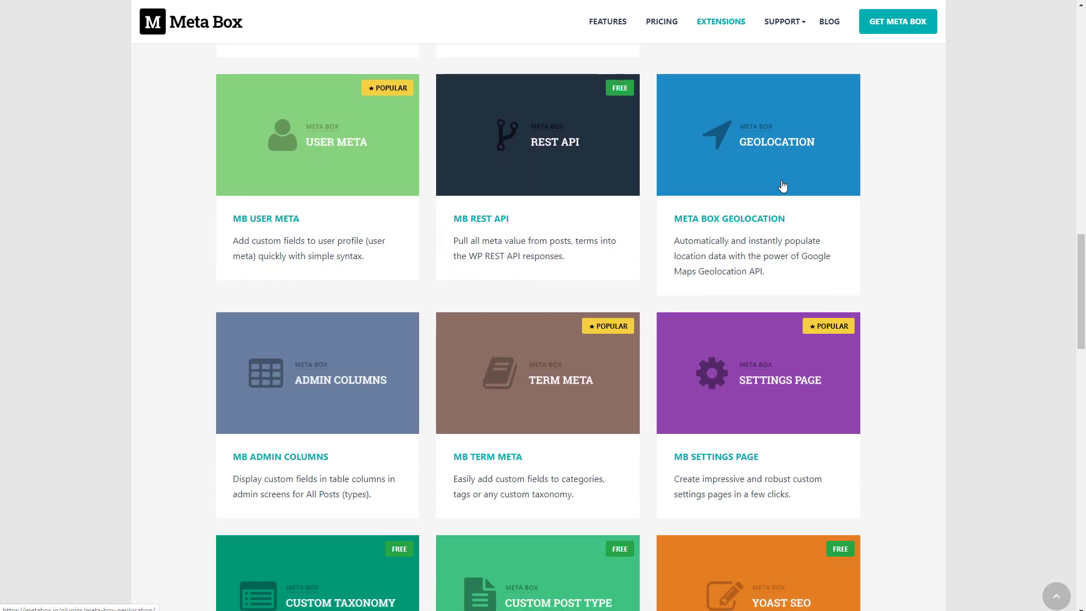
{"action": "scroll", "coordinate": [783, 185], "scroll_direction": "down", "scroll_amount": 4}
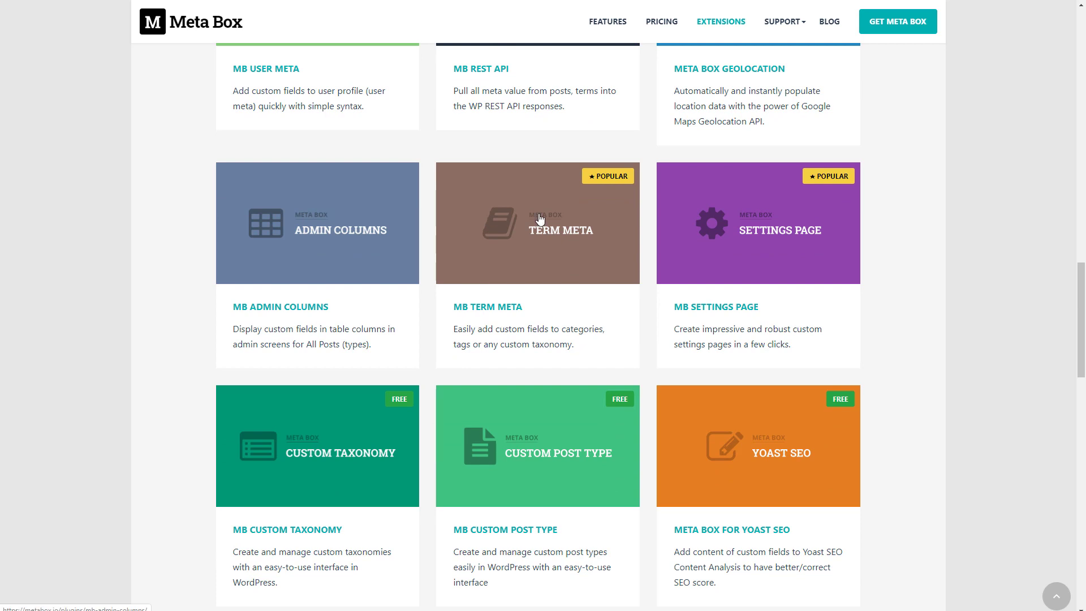
{"action": "scroll", "coordinate": [699, 223], "scroll_direction": "down", "scroll_amount": 6}
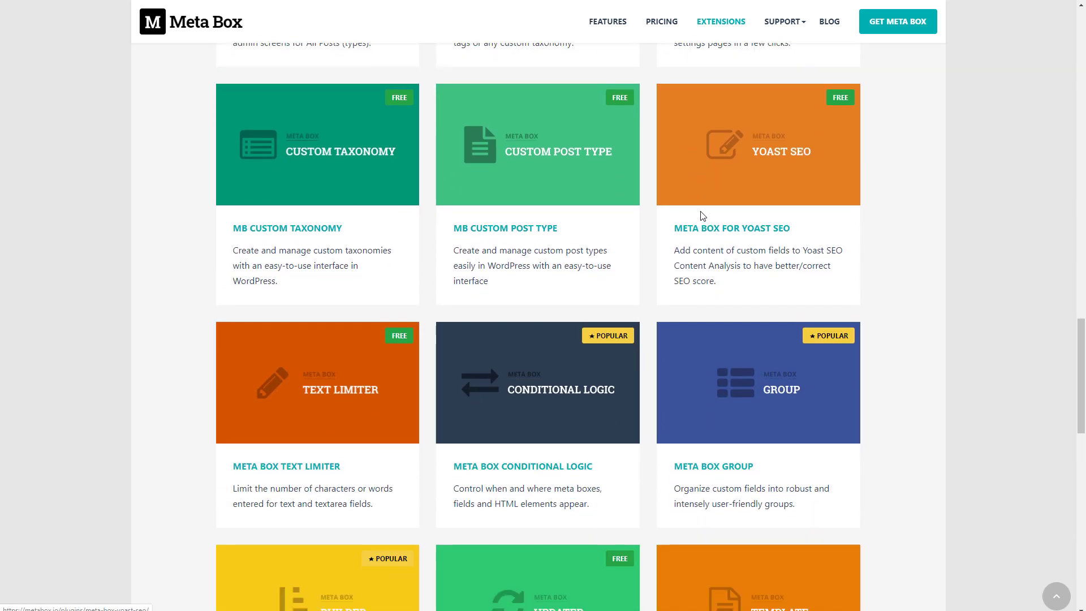
{"action": "scroll", "coordinate": [331, 177], "scroll_direction": "down", "scroll_amount": 5}
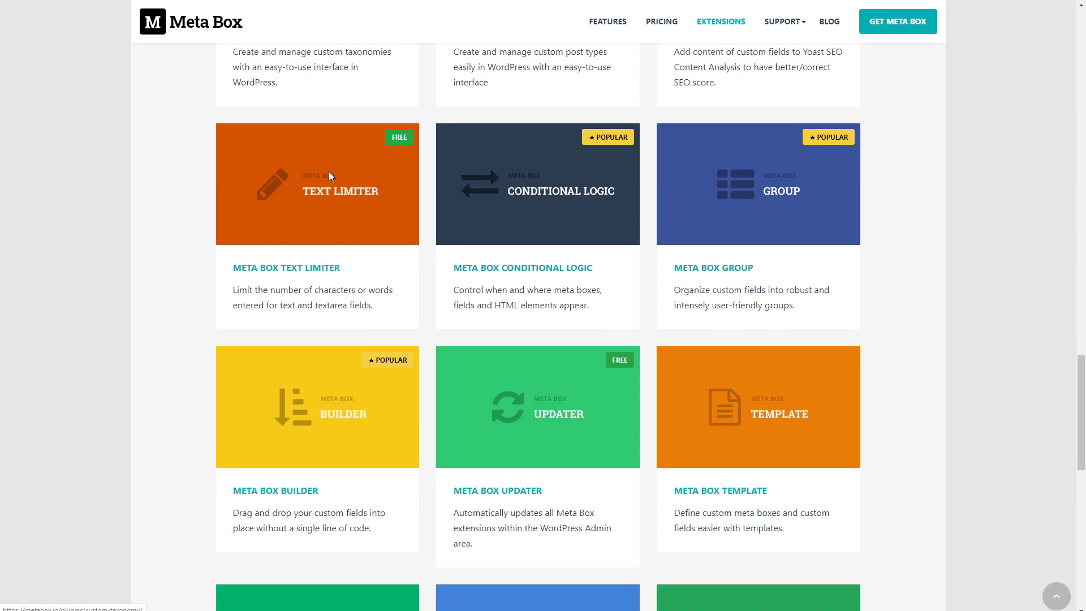
{"action": "scroll", "coordinate": [517, 176], "scroll_direction": "down", "scroll_amount": 5}
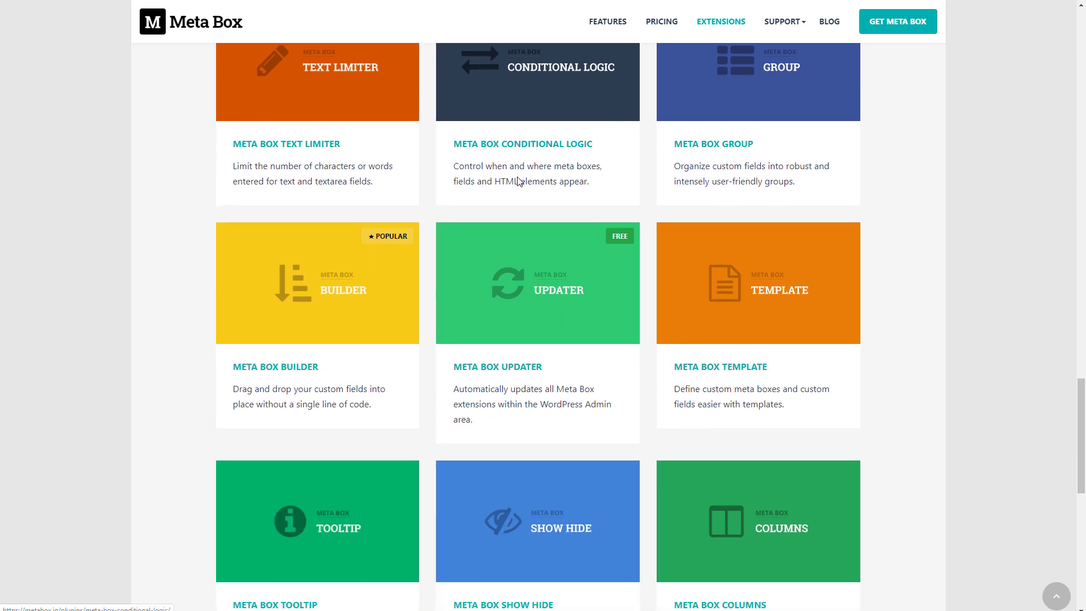
{"action": "scroll", "coordinate": [517, 176], "scroll_direction": "down", "scroll_amount": 2}
{"action": "scroll", "coordinate": [477, 281], "scroll_direction": "down", "scroll_amount": 2}
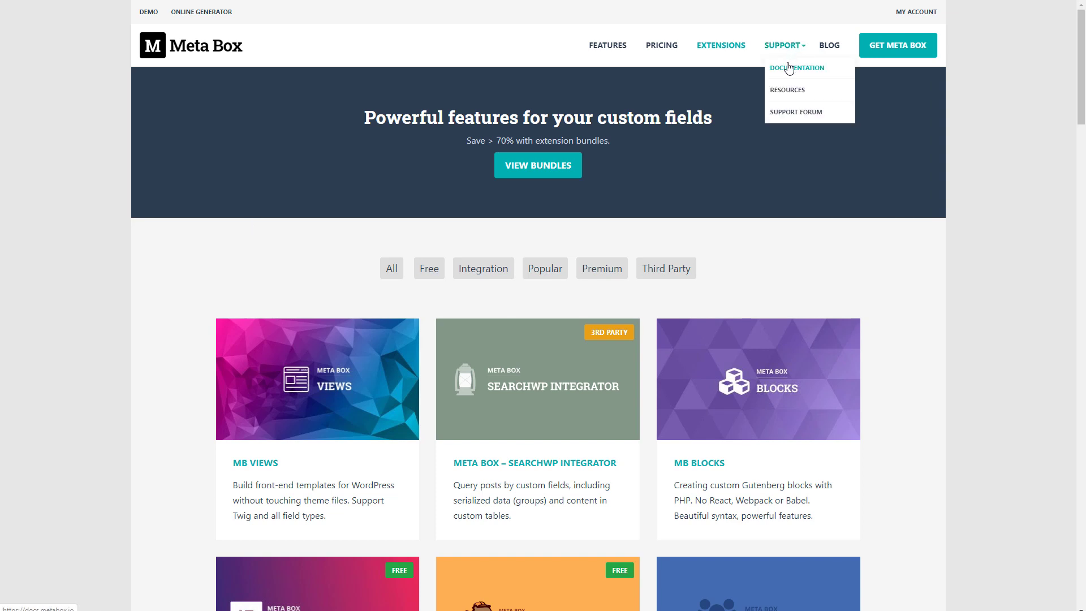
- Open the Meta Box documentation and read through the MB Blocks extension page, including its code examples, parameters and video tutorials
{"action": "left_click", "coordinate": [790, 68]}
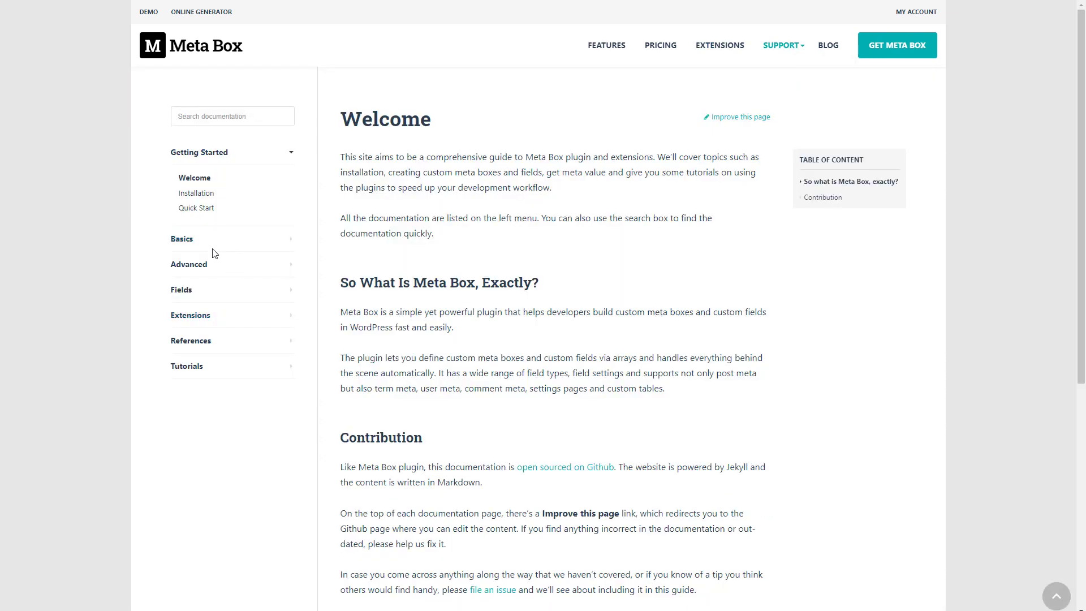
{"action": "left_click", "coordinate": [205, 318]}
{"action": "left_click", "coordinate": [205, 297]}
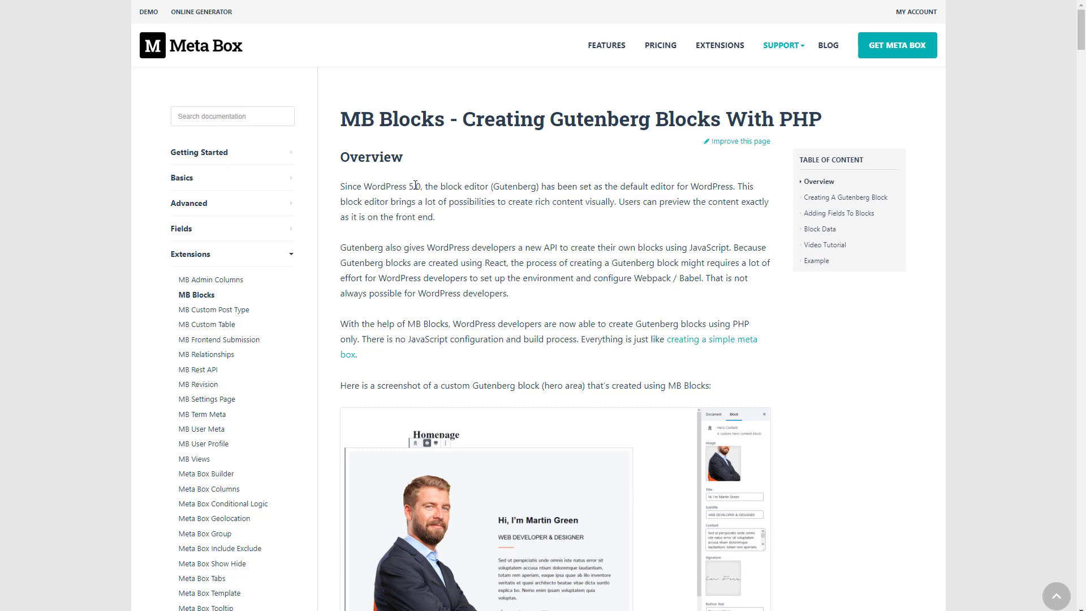
{"action": "scroll", "coordinate": [415, 185], "scroll_direction": "down", "scroll_amount": 10}
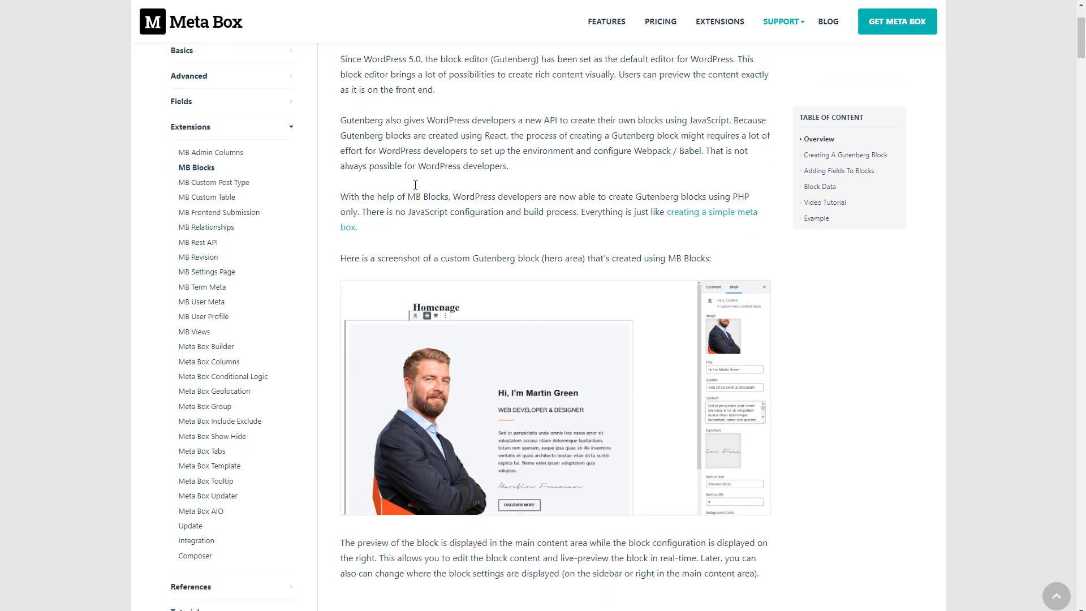
{"action": "scroll", "coordinate": [392, 225], "scroll_direction": "down", "scroll_amount": 15}
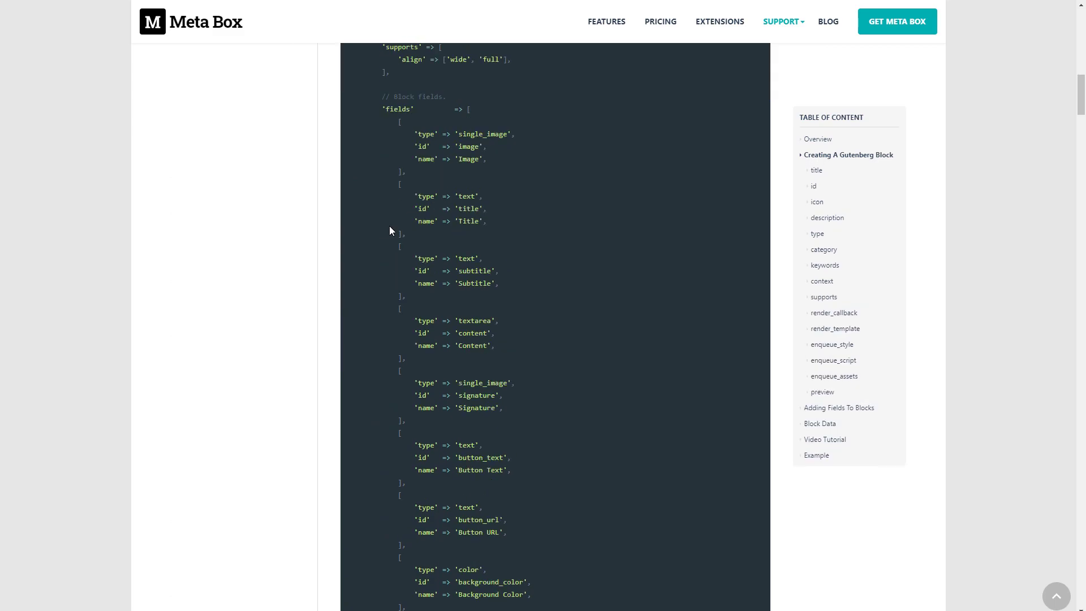
{"action": "scroll", "coordinate": [391, 223], "scroll_direction": "down", "scroll_amount": 15}
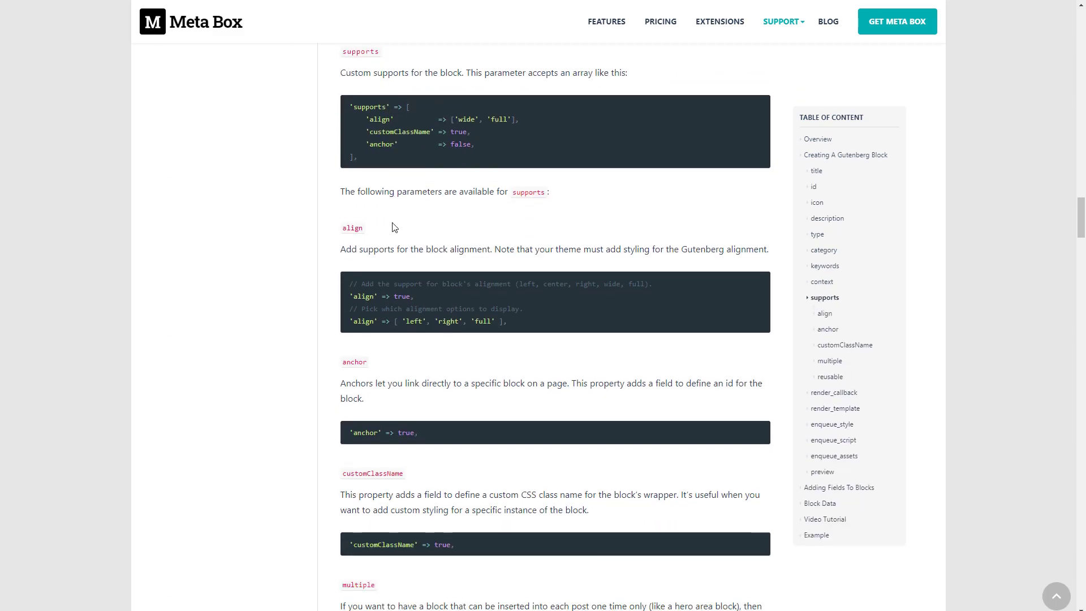
{"action": "scroll", "coordinate": [394, 227], "scroll_direction": "down", "scroll_amount": 4}
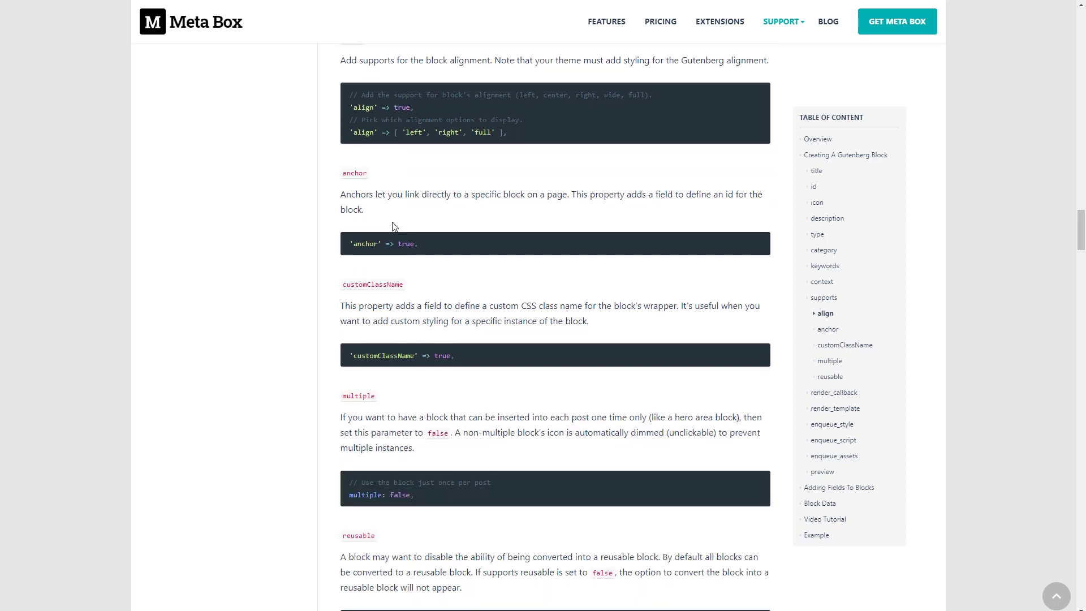
{"action": "scroll", "coordinate": [317, 235], "scroll_direction": "down", "scroll_amount": 6}
{"action": "scroll", "coordinate": [323, 233], "scroll_direction": "down", "scroll_amount": 15}
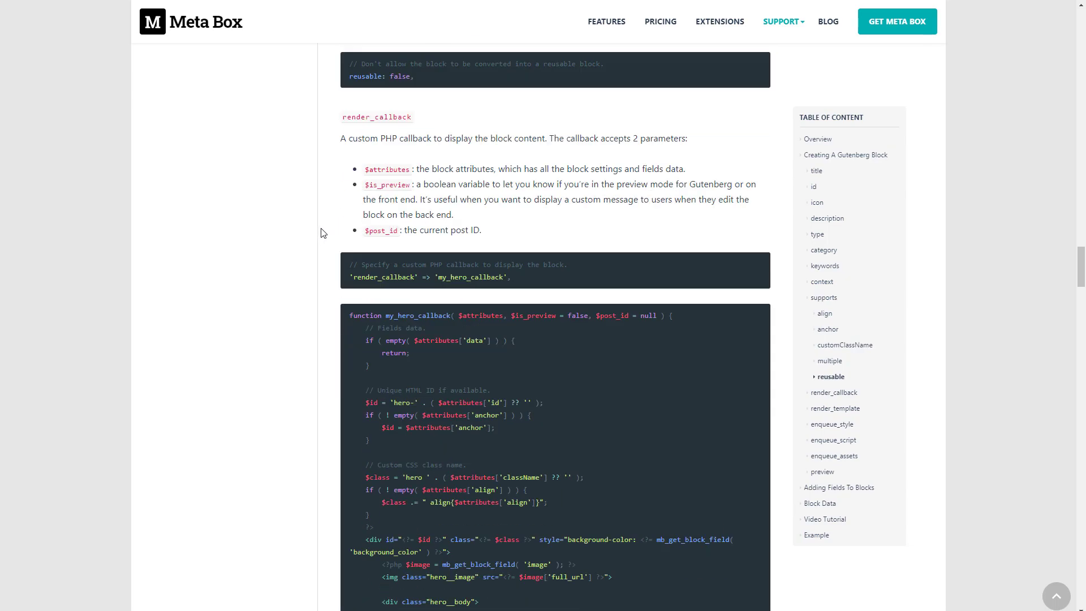
{"action": "scroll", "coordinate": [333, 228], "scroll_direction": "down", "scroll_amount": 15}
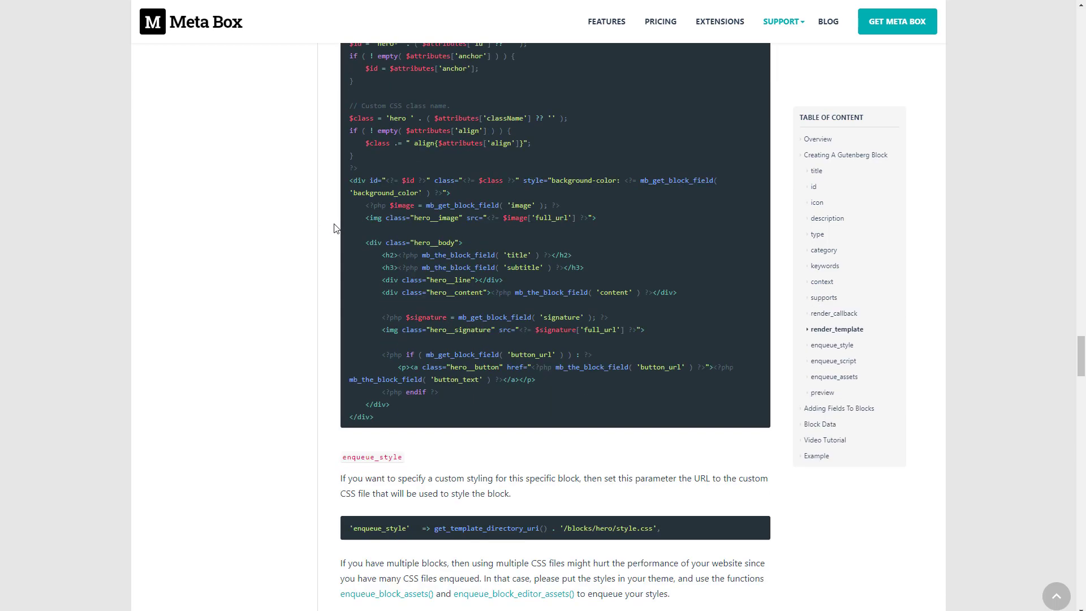
{"action": "scroll", "coordinate": [343, 226], "scroll_direction": "down", "scroll_amount": 15}
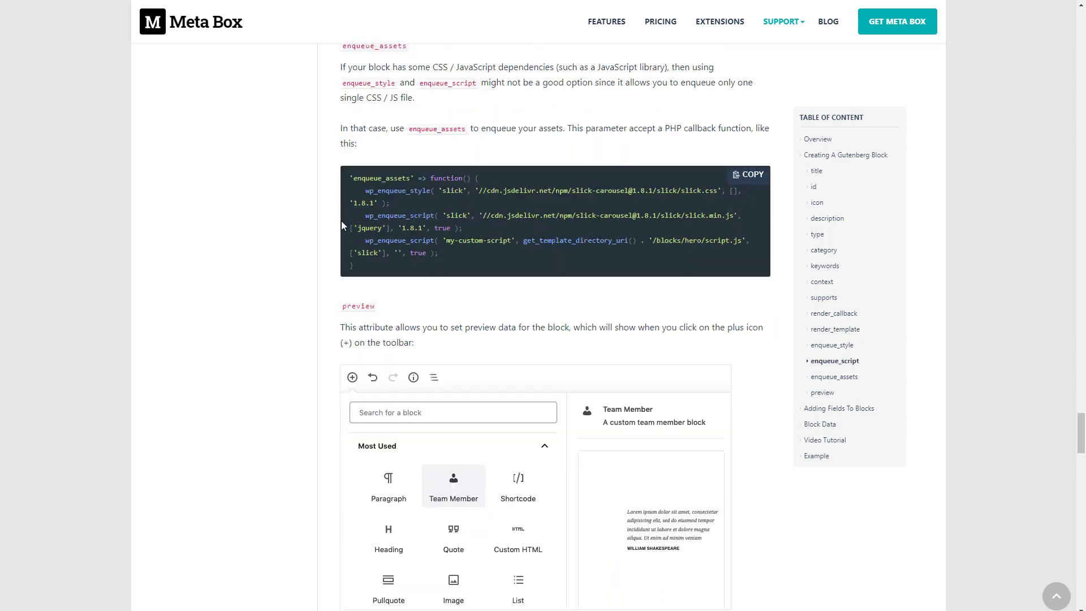
{"action": "scroll", "coordinate": [349, 219], "scroll_direction": "down", "scroll_amount": 15}
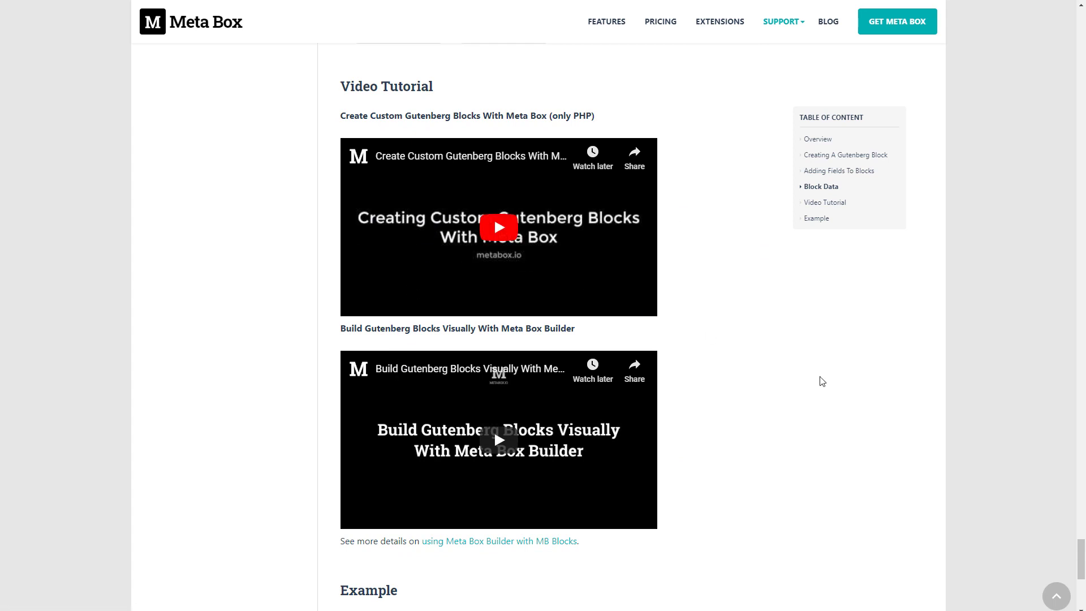
{"action": "key", "text": "Home"}
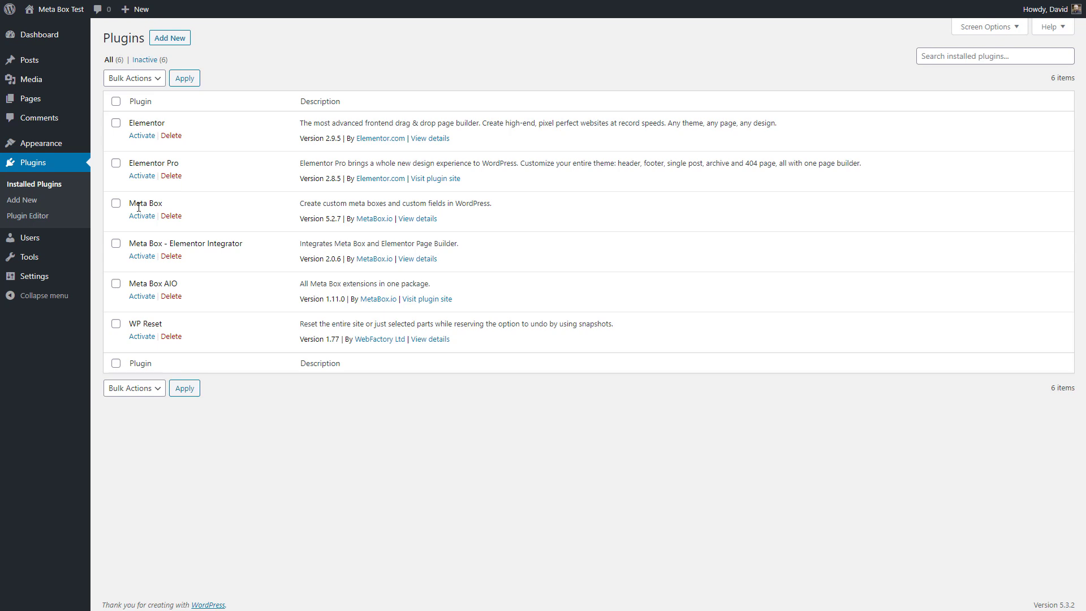
- Activate the Meta Box plugin in the WordPress admin and open its dashboard
{"action": "left_click", "coordinate": [141, 220]}
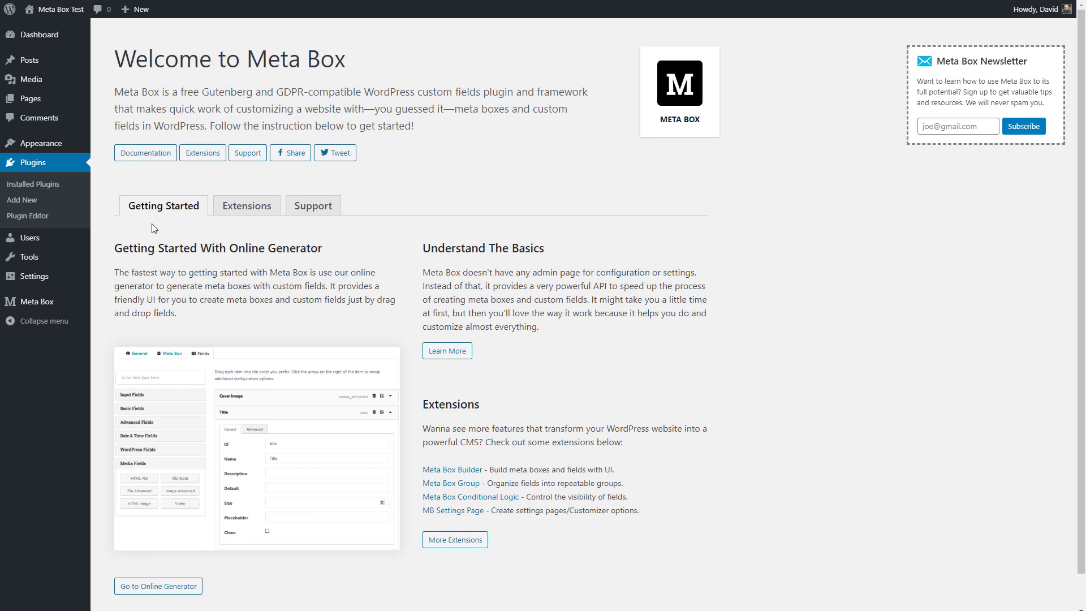
{"action": "mouse_move", "coordinate": [51, 308]}
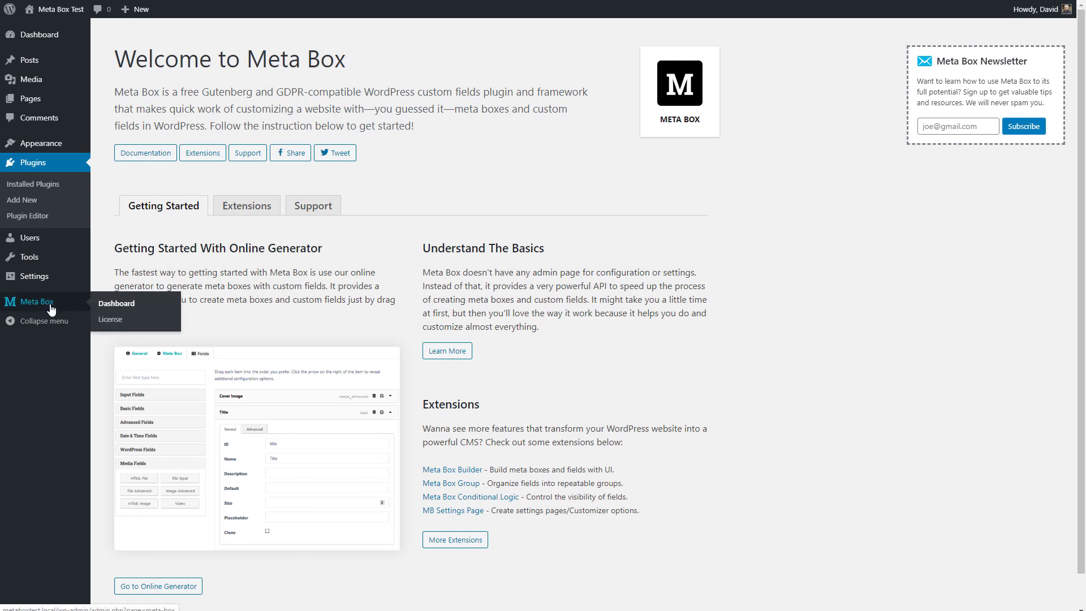
{"action": "left_click", "coordinate": [50, 306]}
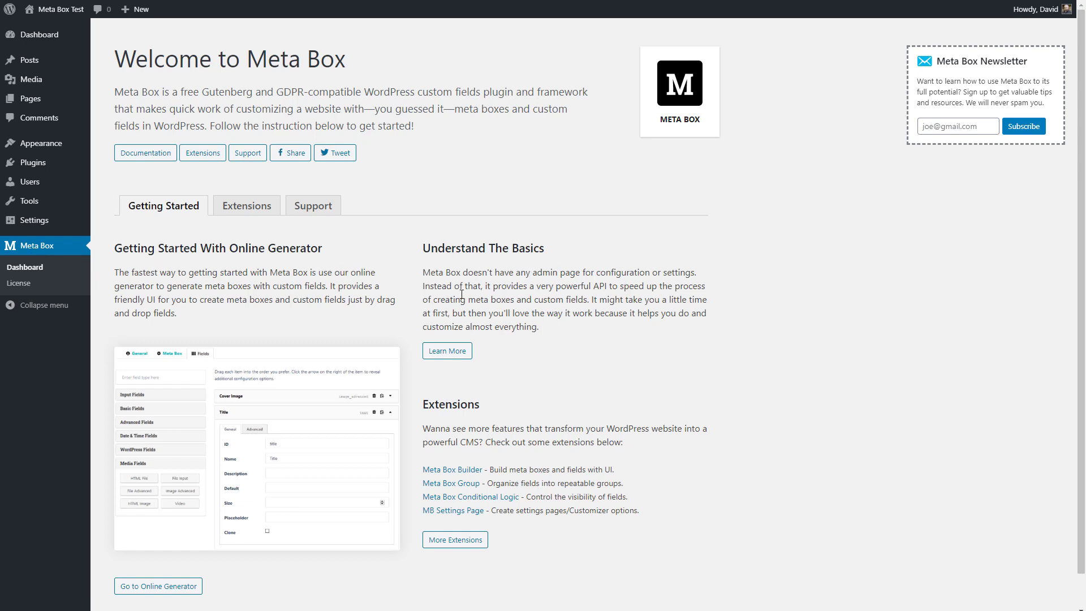
- Review the getting-started and extensions information on the Meta Box dashboard, and open the online generator on the Meta Box website
{"action": "left_click", "coordinate": [246, 205]}
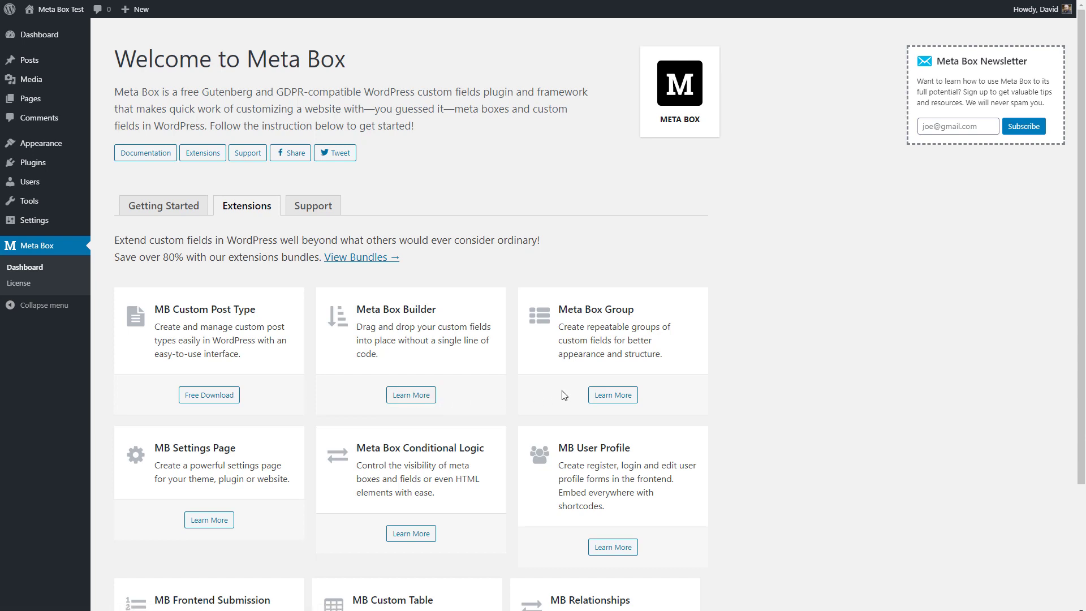
{"action": "left_click", "coordinate": [39, 268]}
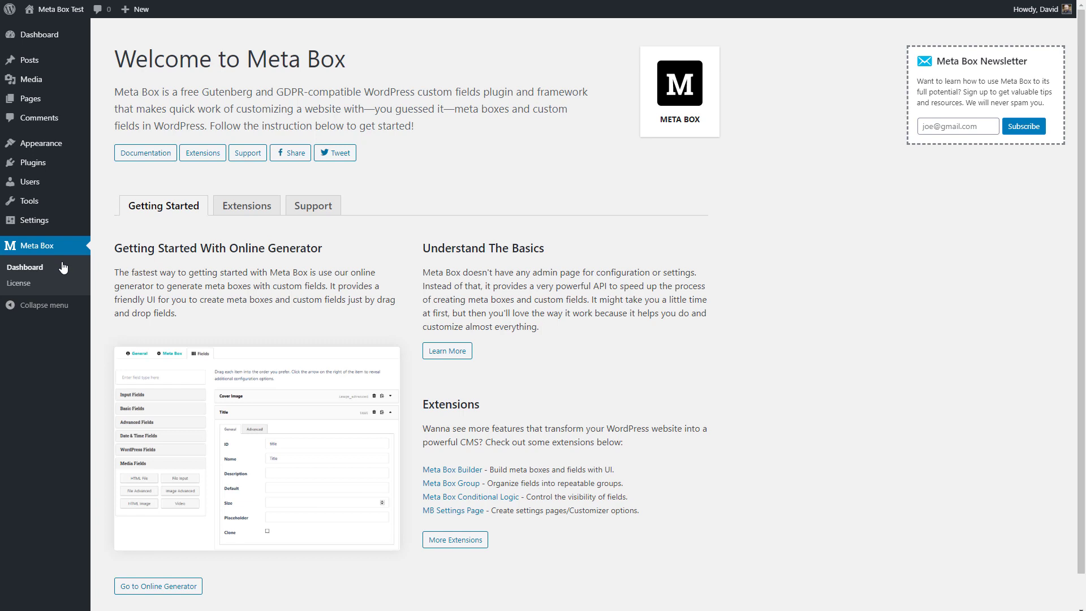
{"action": "left_click", "coordinate": [247, 205]}
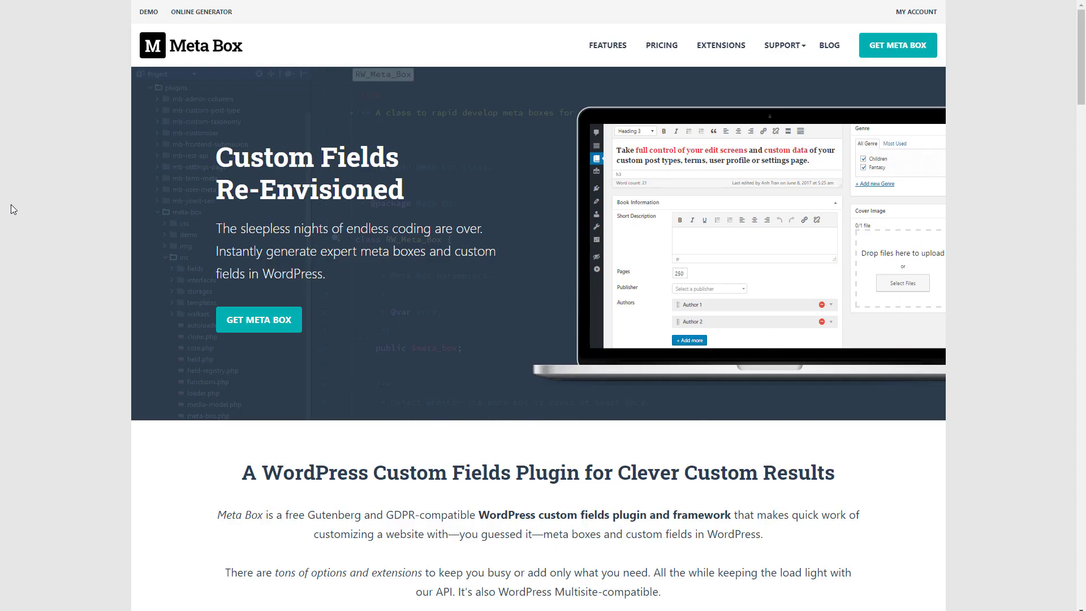
{"action": "left_click", "coordinate": [210, 13]}
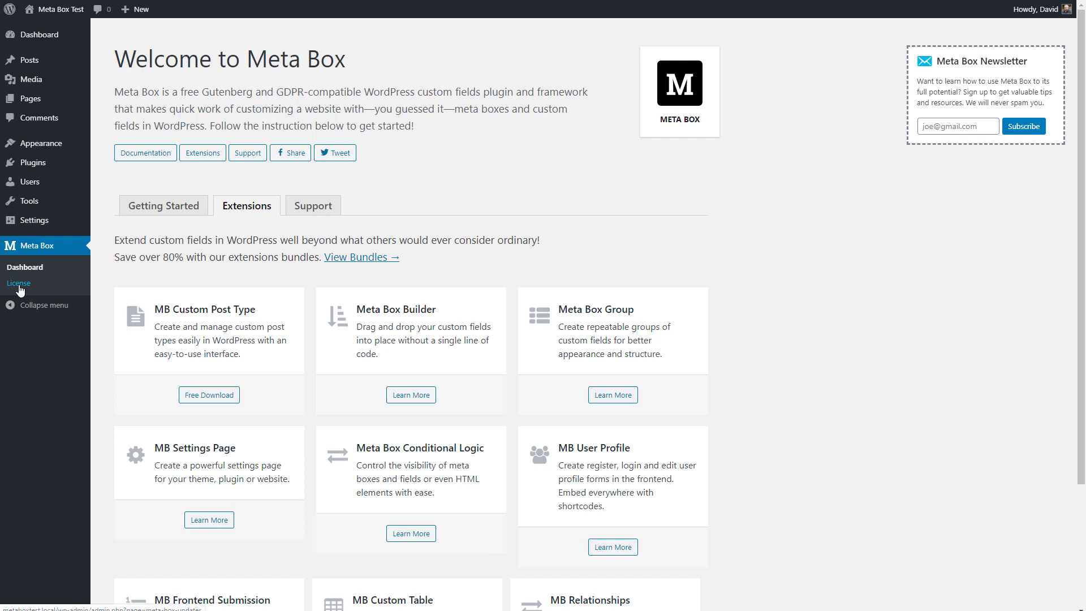
- Check the Meta Box license page in the WordPress admin and activate the Meta Box AIO plugin
{"action": "left_click", "coordinate": [19, 283]}
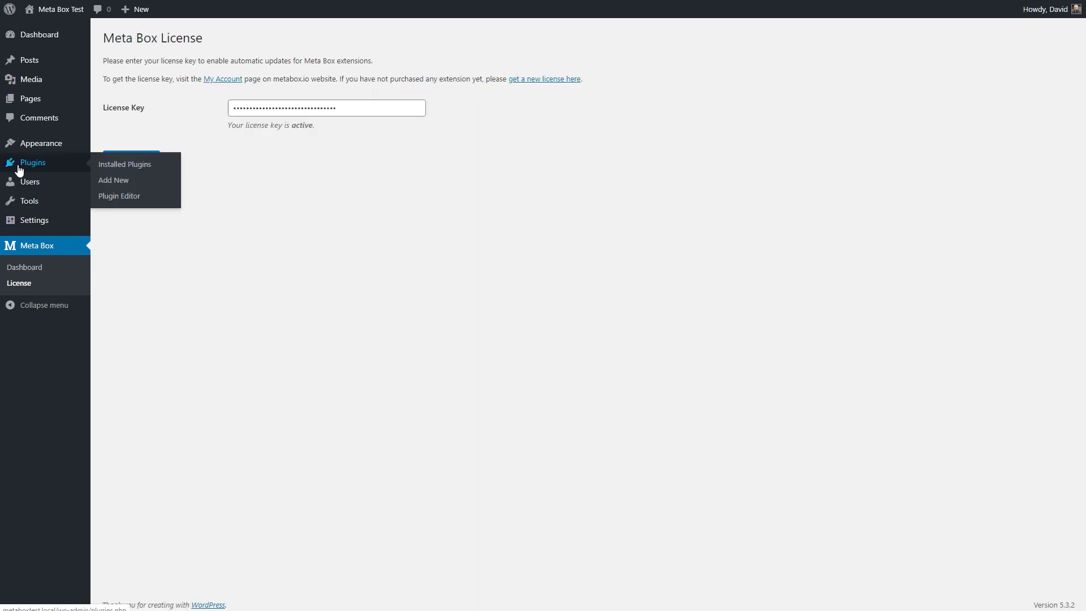
{"action": "left_click", "coordinate": [154, 169]}
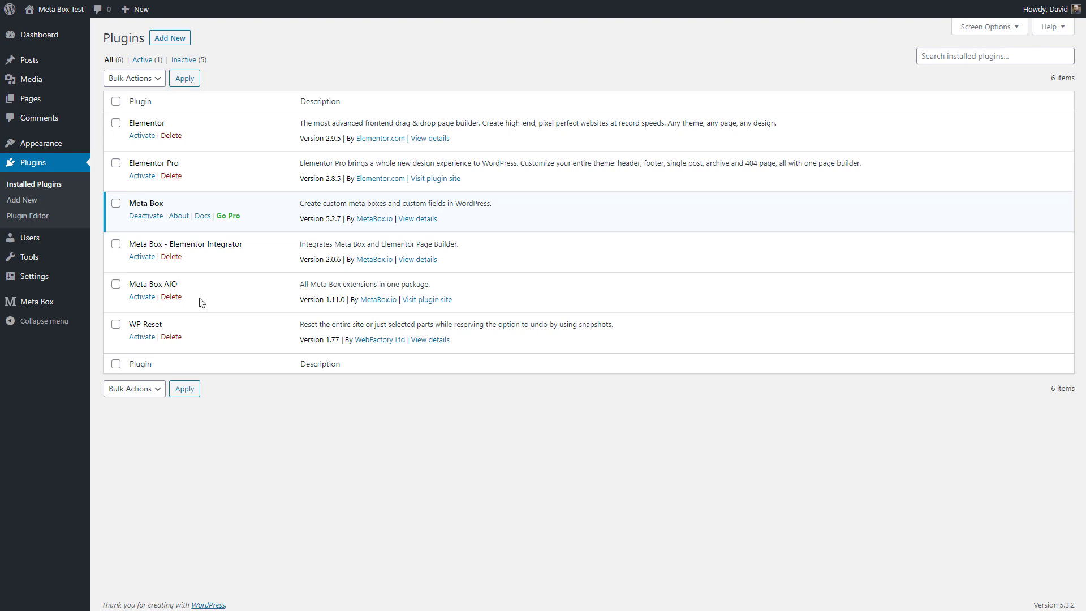
{"action": "left_click", "coordinate": [142, 297]}
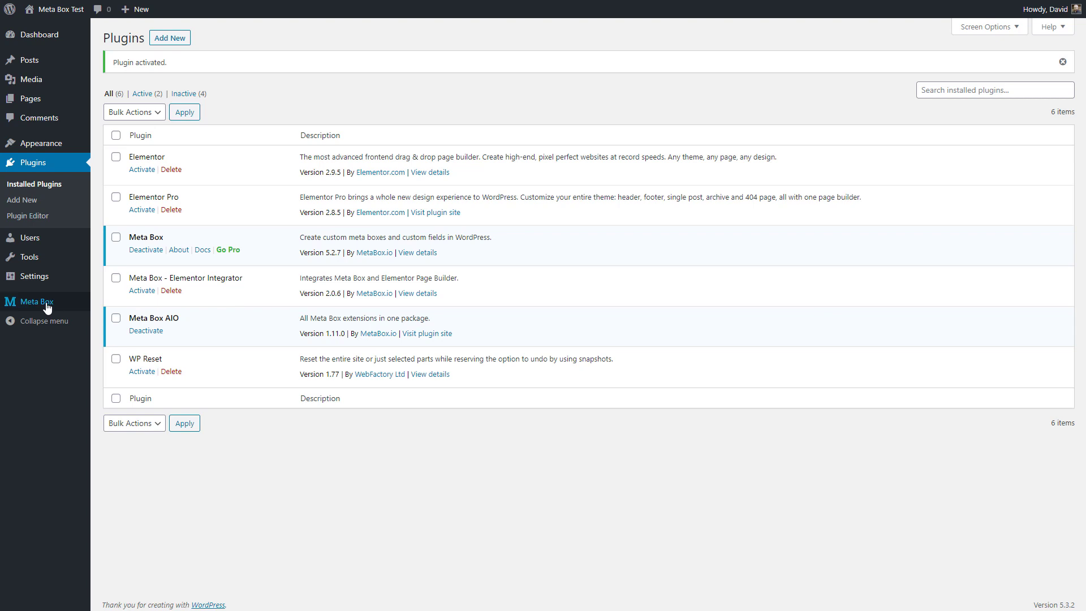
- Open the list of Meta Box post types
{"action": "mouse_move", "coordinate": [46, 304]}
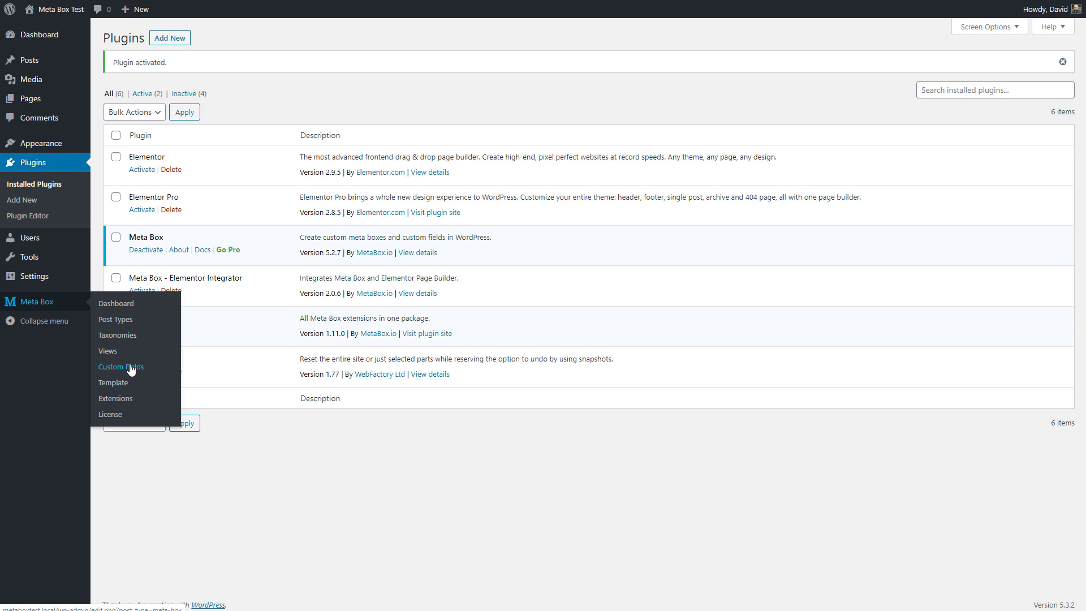
{"action": "left_click", "coordinate": [104, 325]}
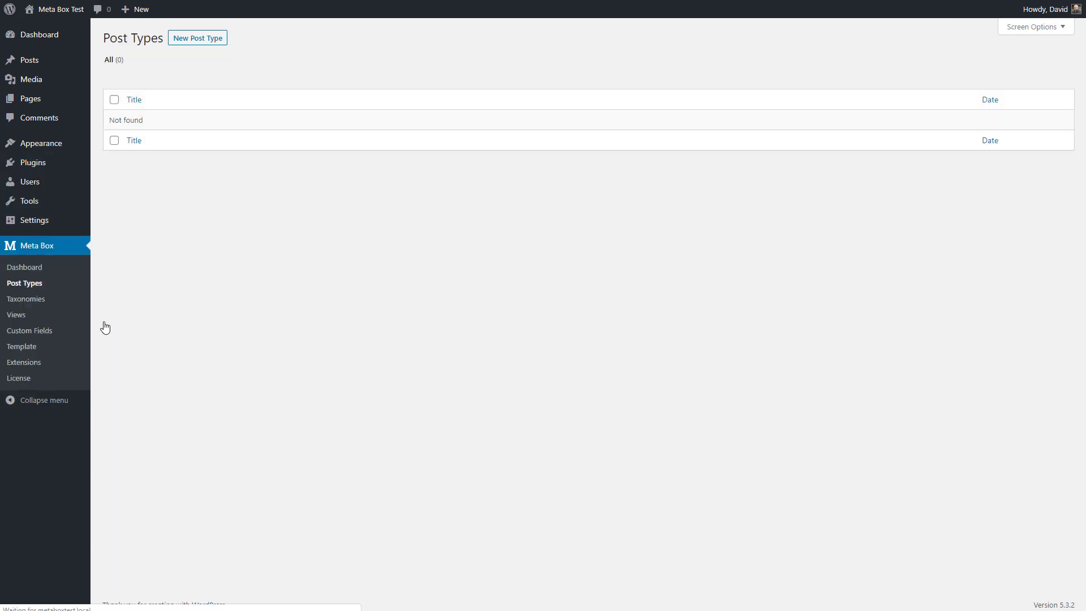
- Start a new post type with the plural name "Books" and the singular name "Book"
{"action": "left_click", "coordinate": [194, 36]}
{"action": "type", "text": "Books"}
{"action": "key", "text": "Tab"}
{"action": "type", "text": "Bo"}
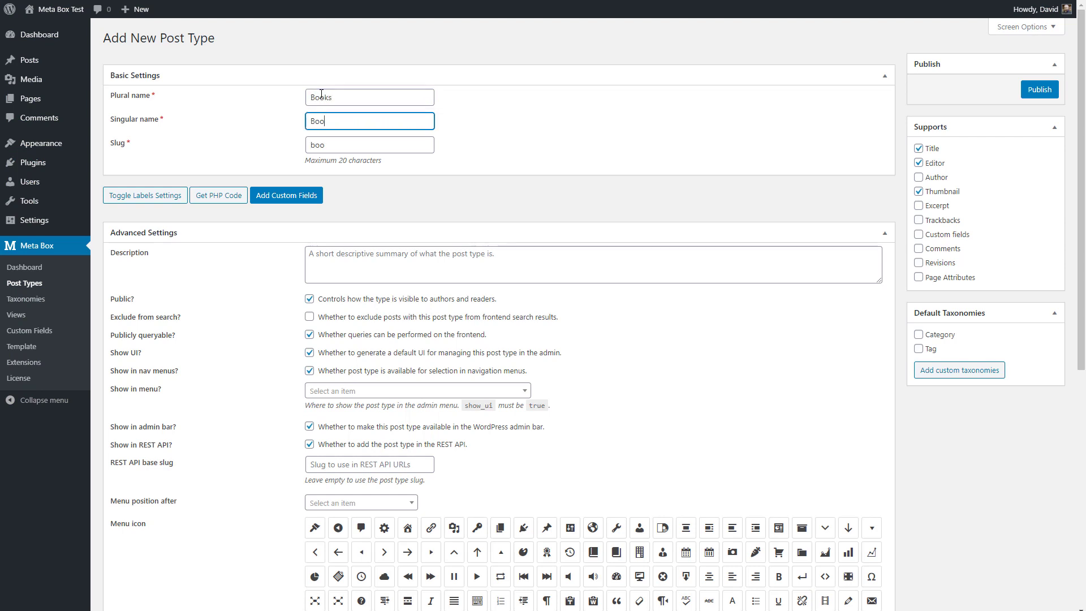
- Position the post type after Comments, show it as a top-level menu, and choose the single book as its menu icon
{"action": "scroll", "coordinate": [308, 60], "scroll_direction": "down", "scroll_amount": 1}
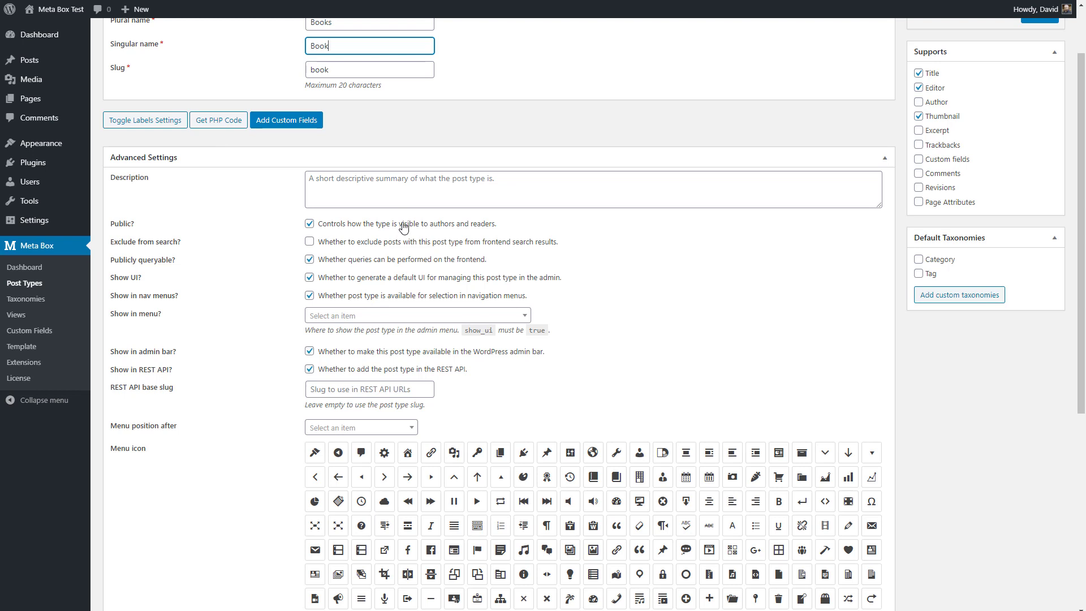
{"action": "scroll", "coordinate": [388, 247], "scroll_direction": "down", "scroll_amount": 1}
{"action": "scroll", "coordinate": [388, 247], "scroll_direction": "down", "scroll_amount": 3}
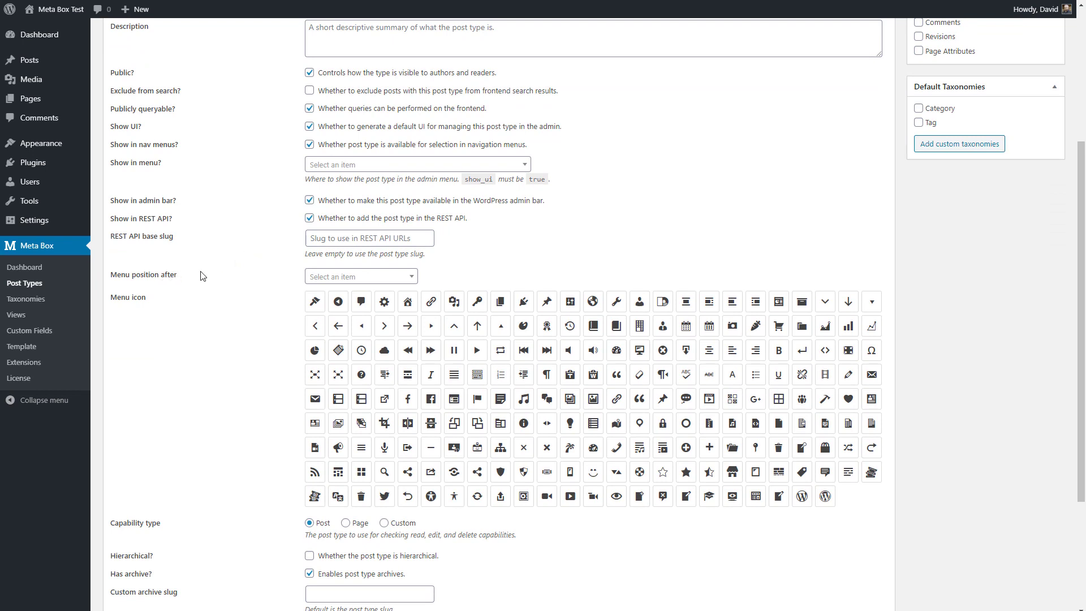
{"action": "left_click", "coordinate": [336, 281]}
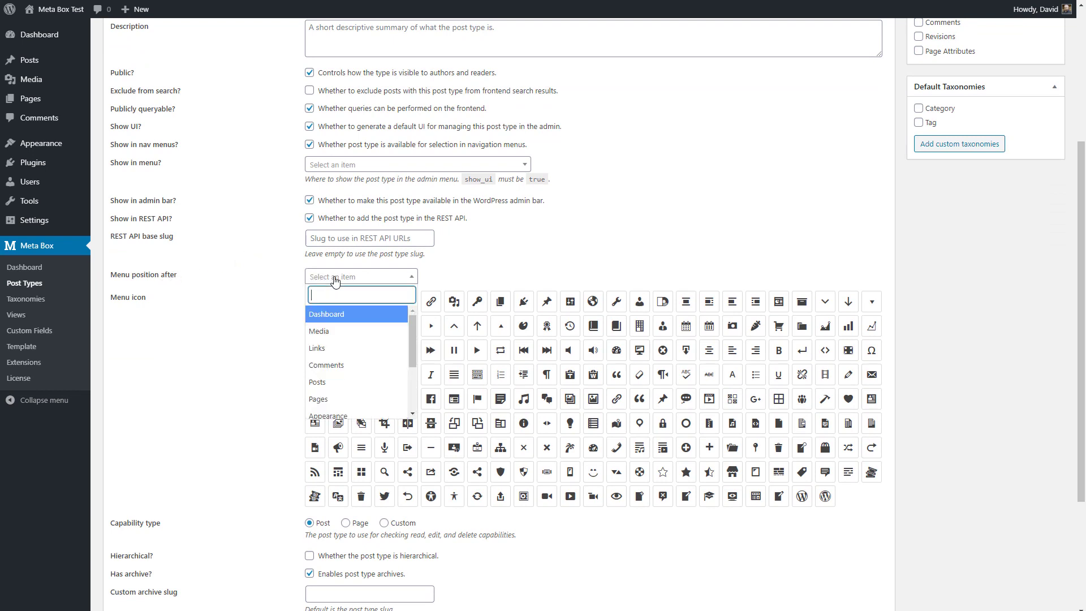
{"action": "left_click", "coordinate": [318, 366]}
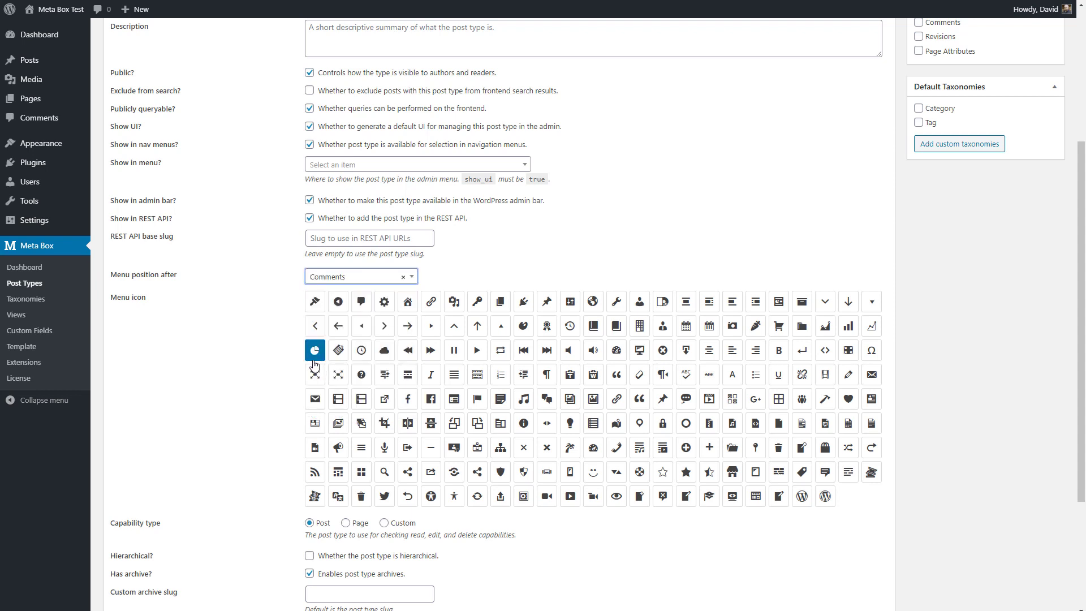
{"action": "left_click", "coordinate": [332, 169]}
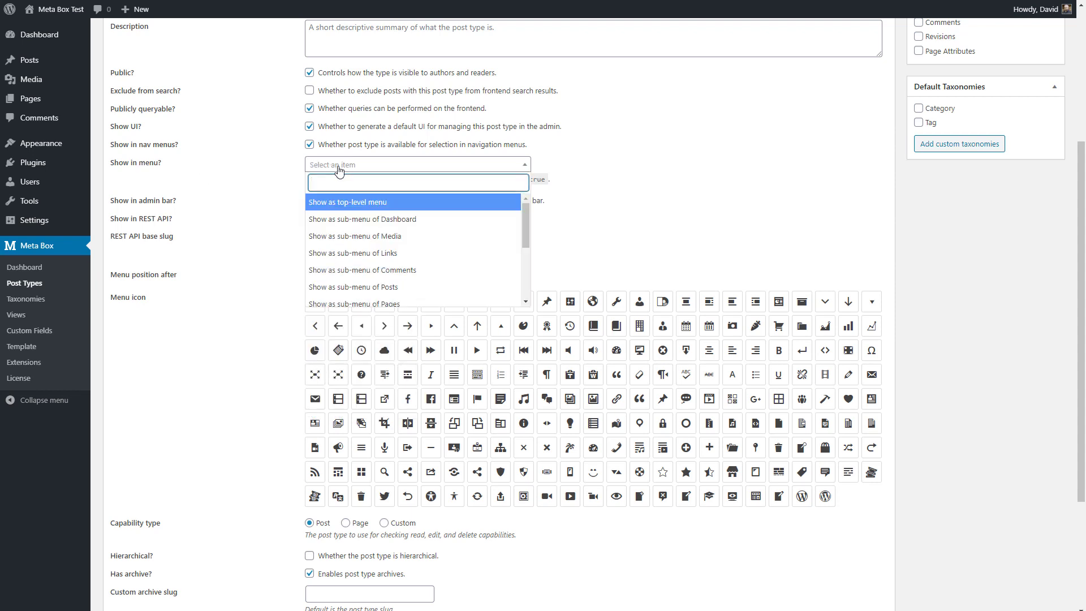
{"action": "left_click", "coordinate": [393, 203]}
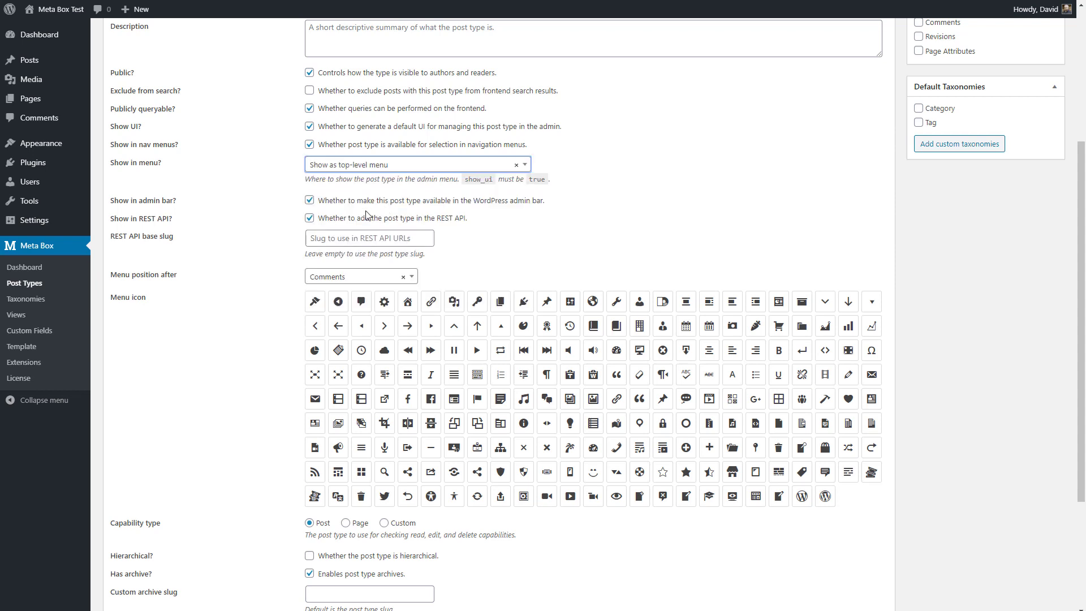
{"action": "left_click", "coordinate": [593, 328]}
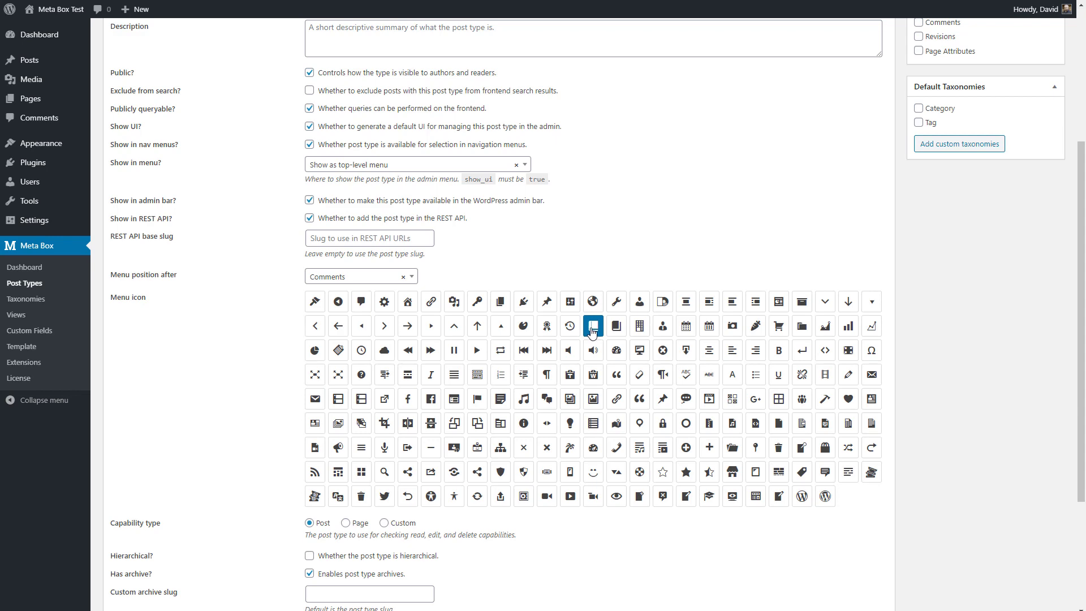
- Enable Author, Comments and Revisions support for the Books post type and publish it
{"action": "scroll", "coordinate": [189, 348], "scroll_direction": "down", "scroll_amount": 1}
{"action": "scroll", "coordinate": [190, 348], "scroll_direction": "down", "scroll_amount": 3}
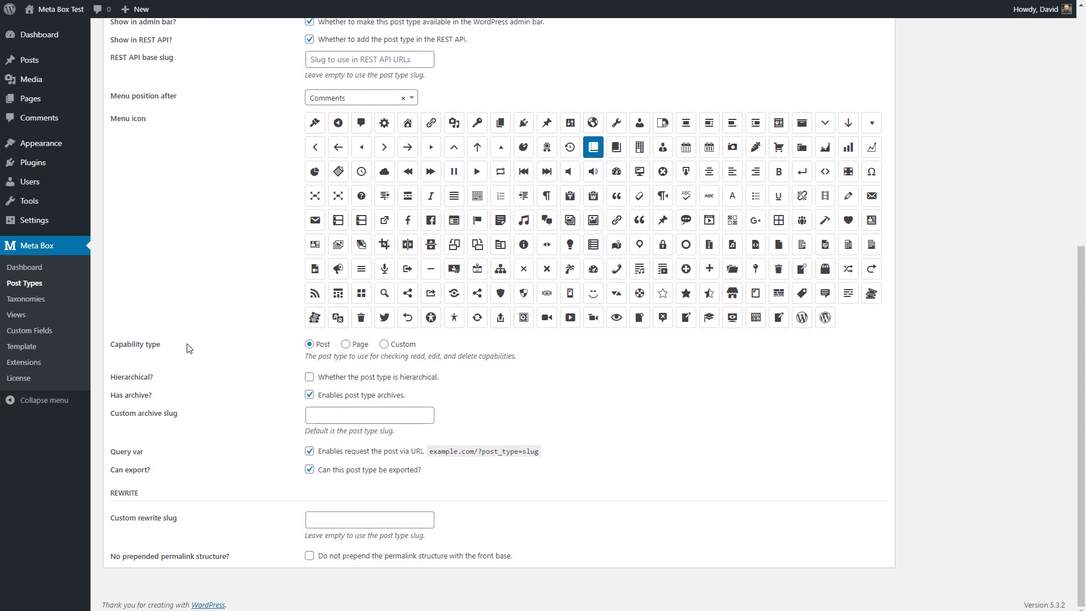
{"action": "scroll", "coordinate": [192, 348], "scroll_direction": "up", "scroll_amount": 7}
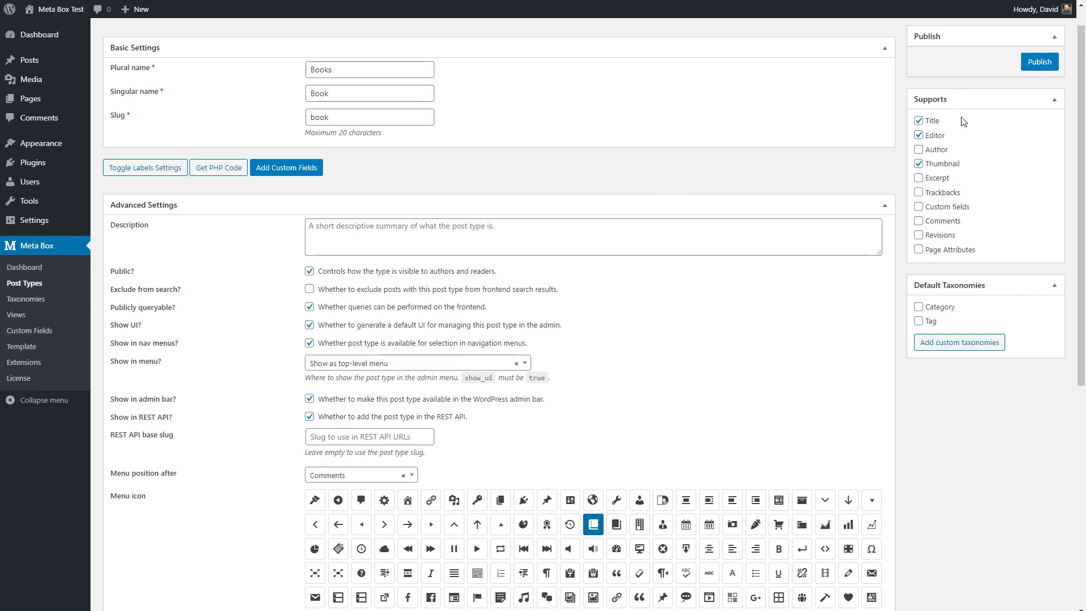
{"action": "left_click", "coordinate": [919, 151]}
{"action": "left_click", "coordinate": [919, 235]}
{"action": "left_click", "coordinate": [919, 221]}
{"action": "left_click", "coordinate": [1040, 61]}
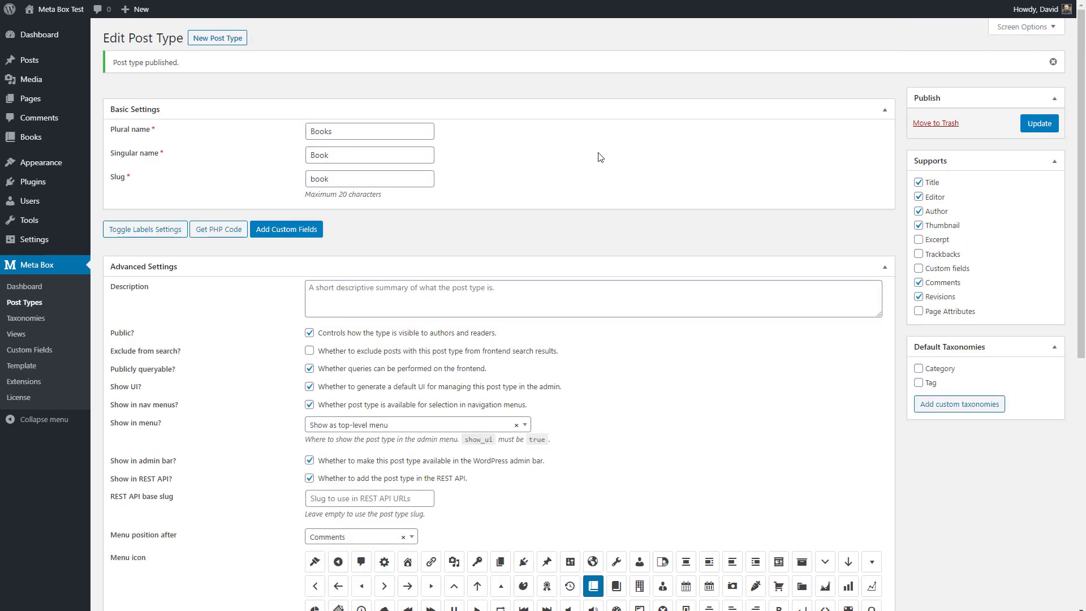
- Start a new taxonomy with the plural name "Genres" and the singular name "Genre"
{"action": "left_click", "coordinate": [27, 319]}
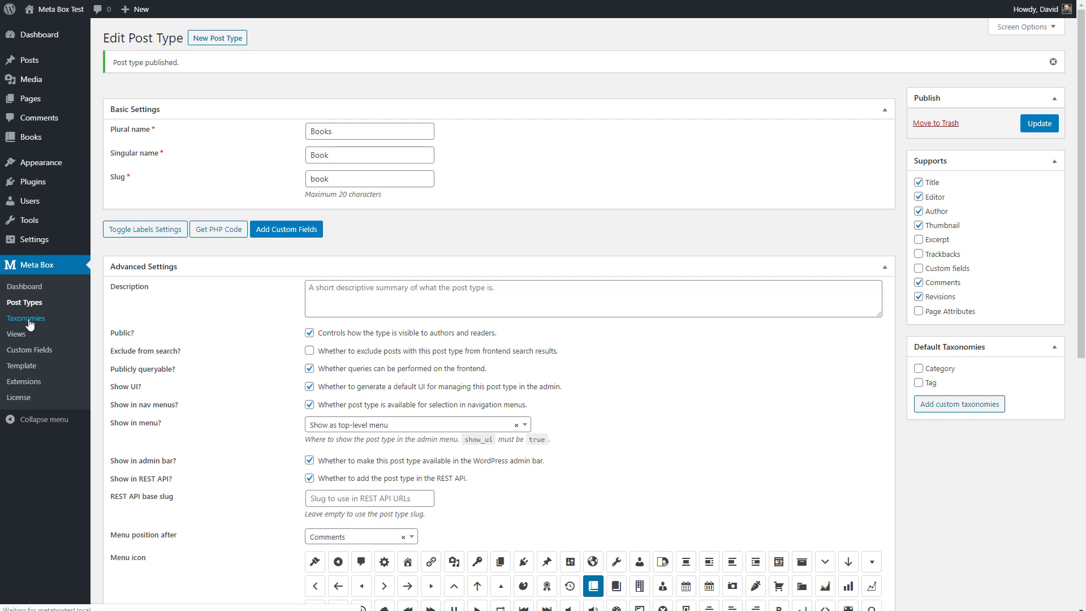
{"action": "mouse_move", "coordinate": [27, 143]}
{"action": "left_click", "coordinate": [196, 40]}
{"action": "left_click", "coordinate": [360, 99]}
{"action": "type", "text": "Genere"}
{"action": "key", "text": "BackSpace"}
{"action": "type", "text": "s"}
{"action": "key", "text": "Tab"}
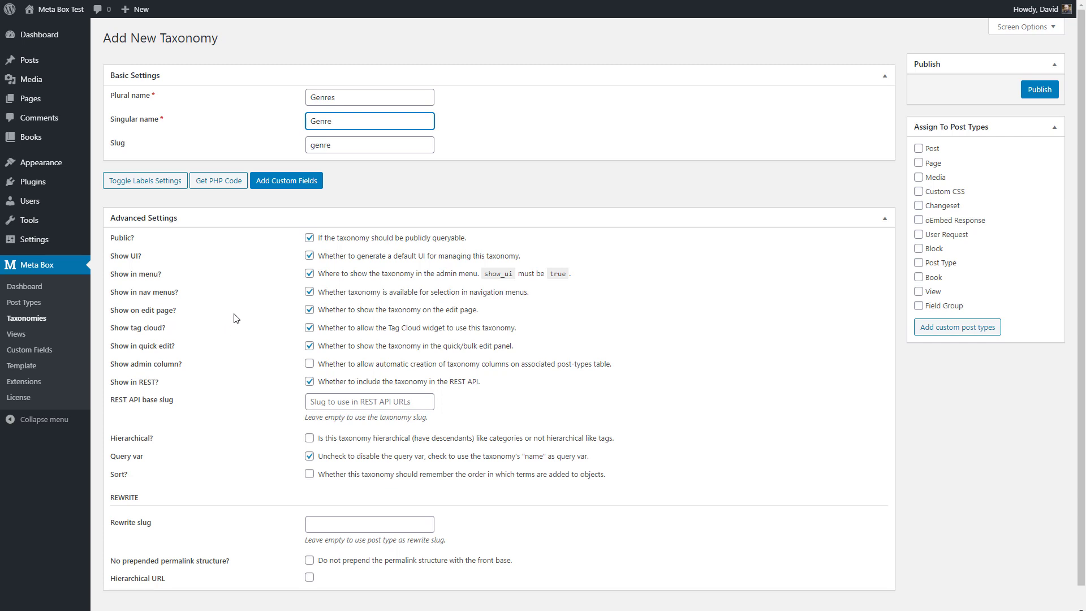
- Enable the admin column for the Genres taxonomy, assign it to the Book post type, and publish it
{"action": "scroll", "coordinate": [235, 320], "scroll_direction": "down", "scroll_amount": 1}
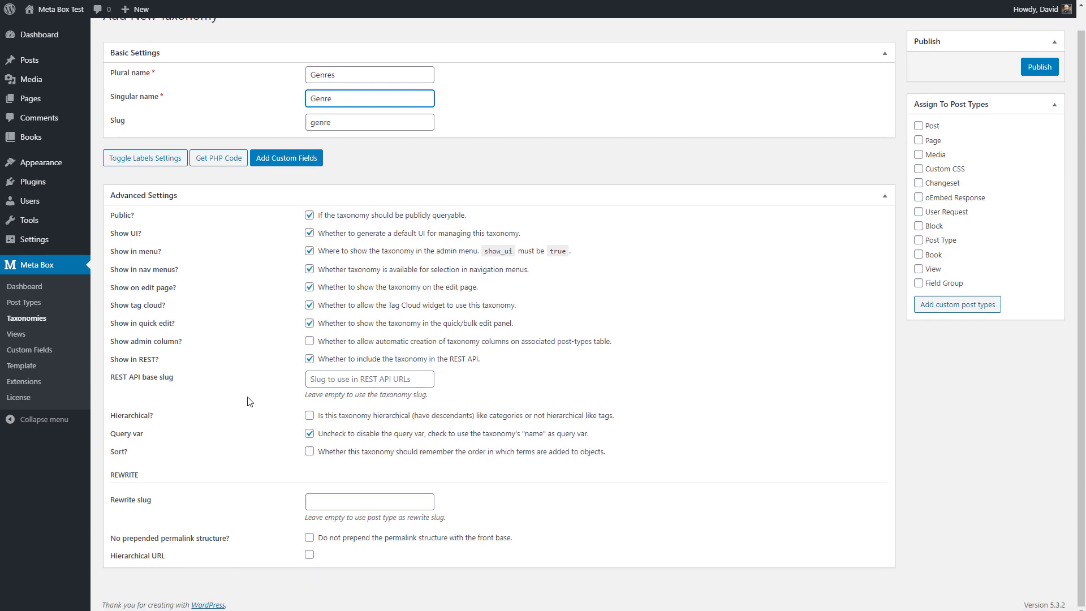
{"action": "left_click", "coordinate": [309, 341]}
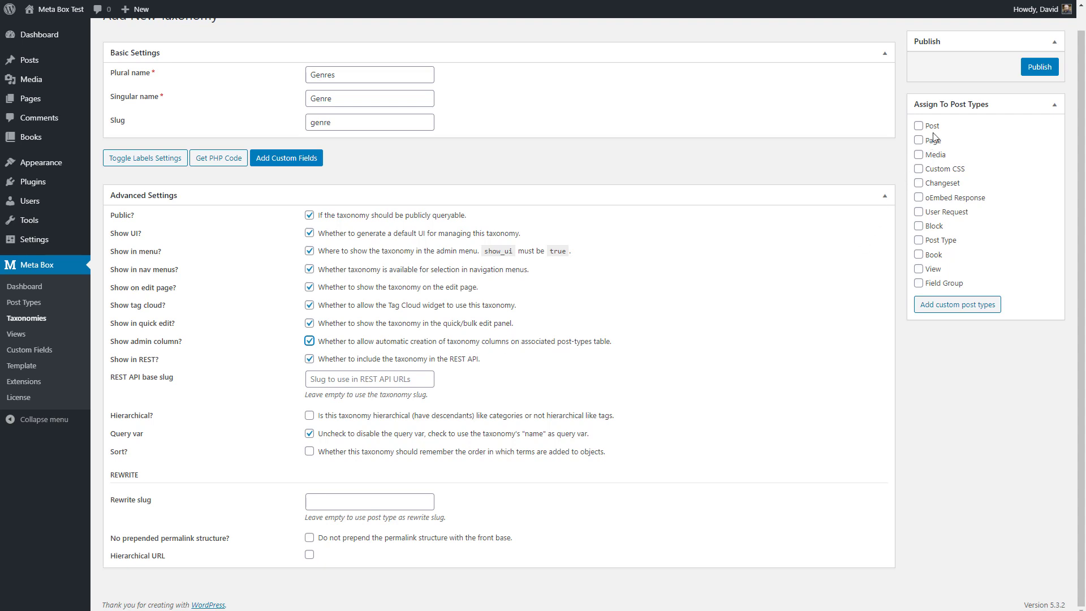
{"action": "left_click", "coordinate": [917, 255]}
{"action": "left_click", "coordinate": [1030, 67]}
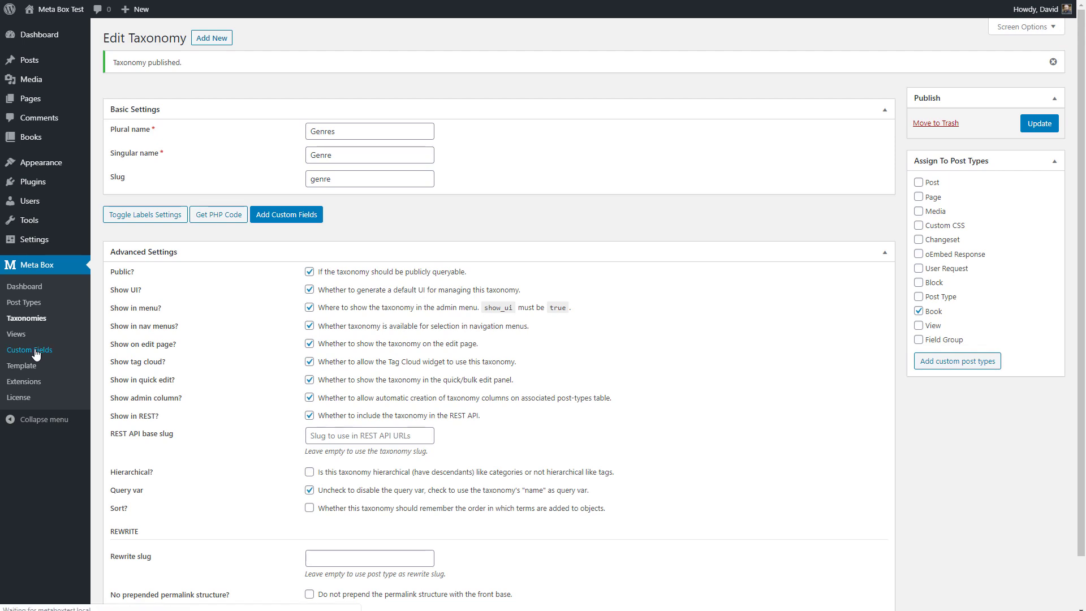
- Start a new custom field group titled "Book Info"
{"action": "left_click", "coordinate": [36, 354]}
{"action": "left_click", "coordinate": [200, 39]}
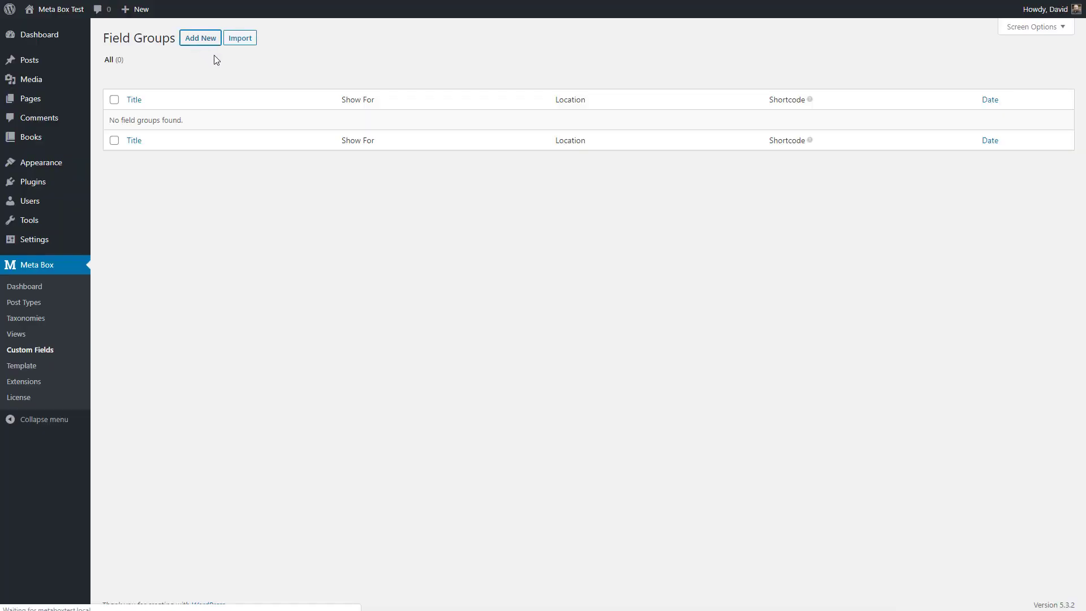
{"action": "left_click_drag", "start_coordinate": [382, 103], "coordinate": [310, 103]}
{"action": "type", "text": "Book Info"}
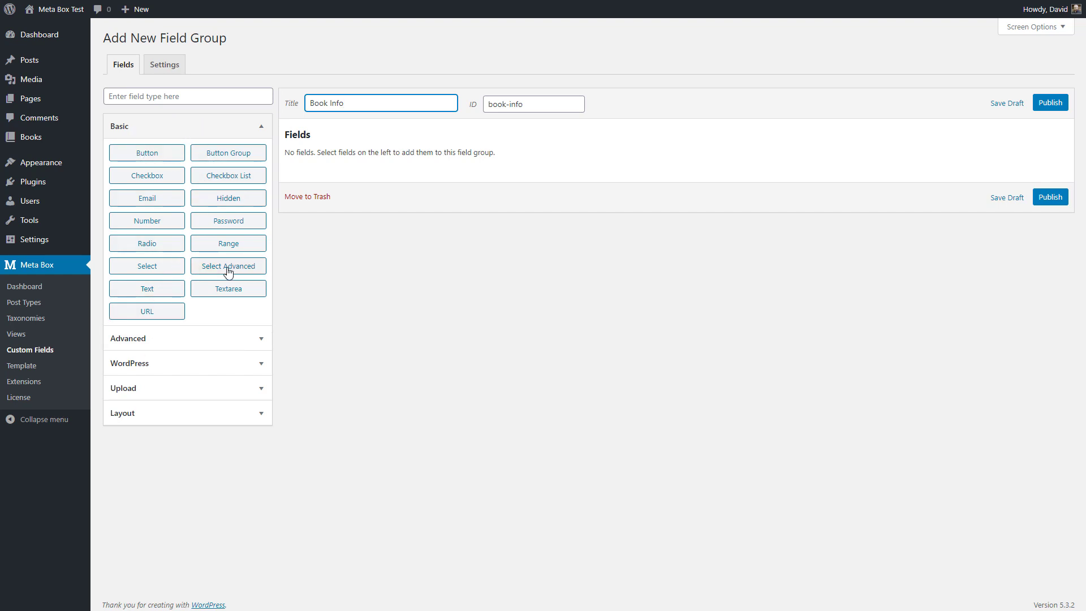
- Look through the field types offered in the Advanced, WordPress, Upload and Layout categories, then return to the Basic ones
{"action": "left_click", "coordinate": [256, 338]}
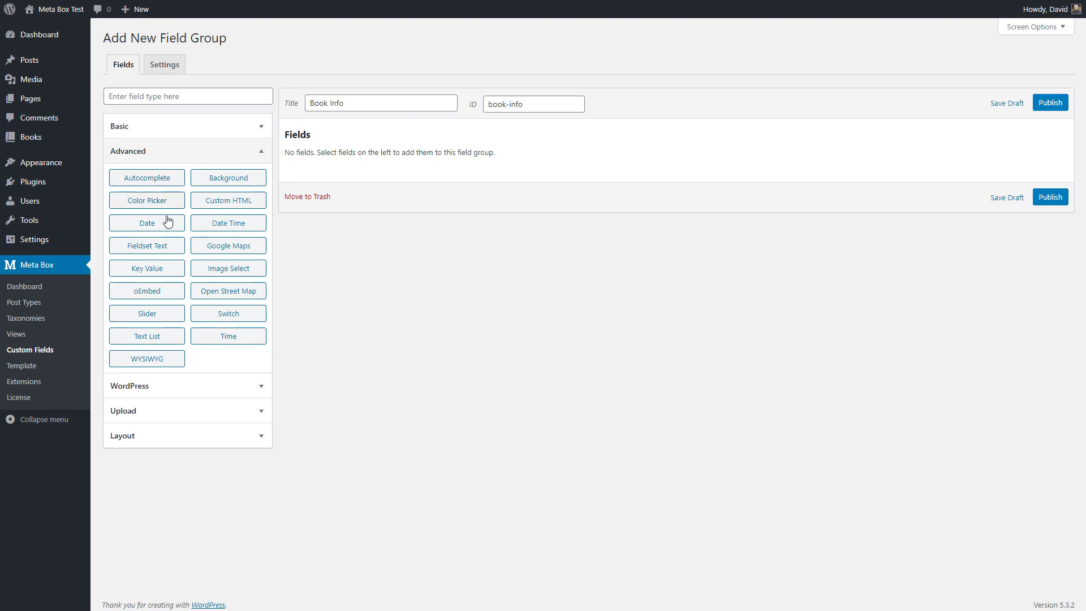
{"action": "left_click", "coordinate": [261, 388]}
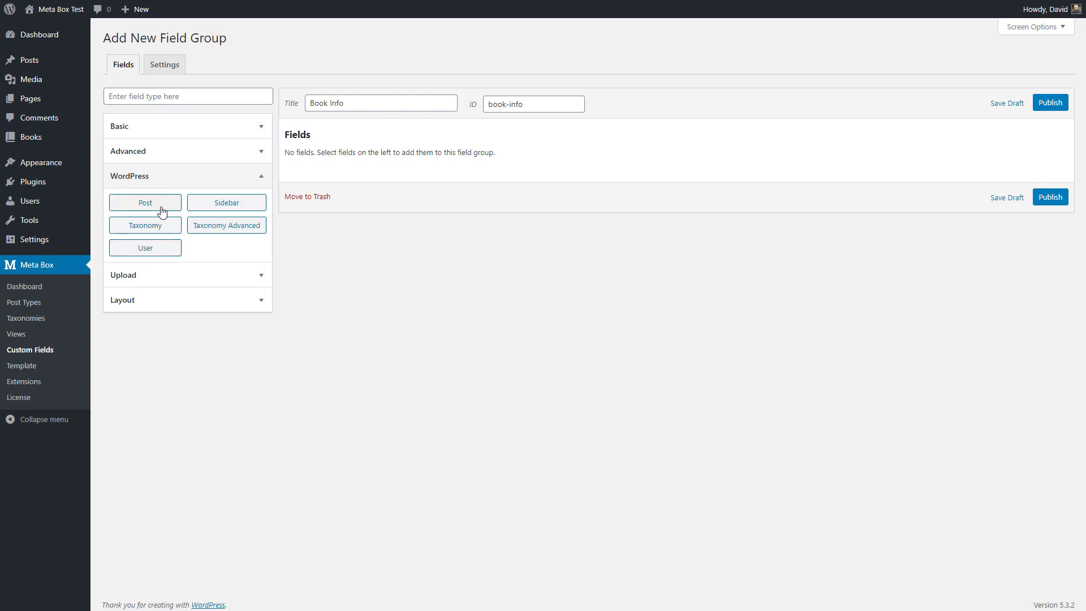
{"action": "left_click", "coordinate": [257, 276]}
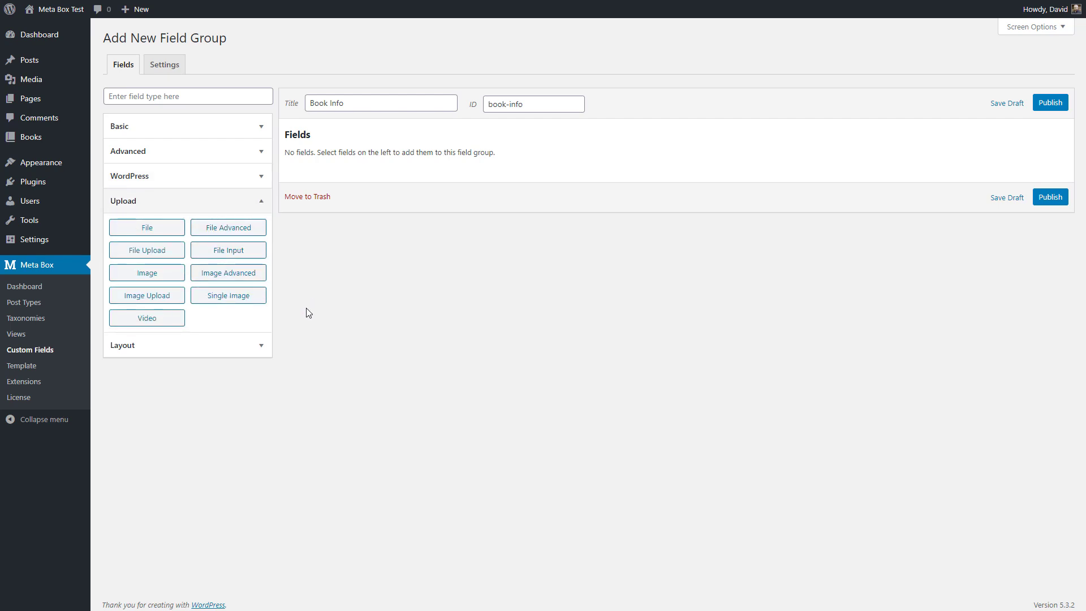
{"action": "left_click", "coordinate": [252, 346]}
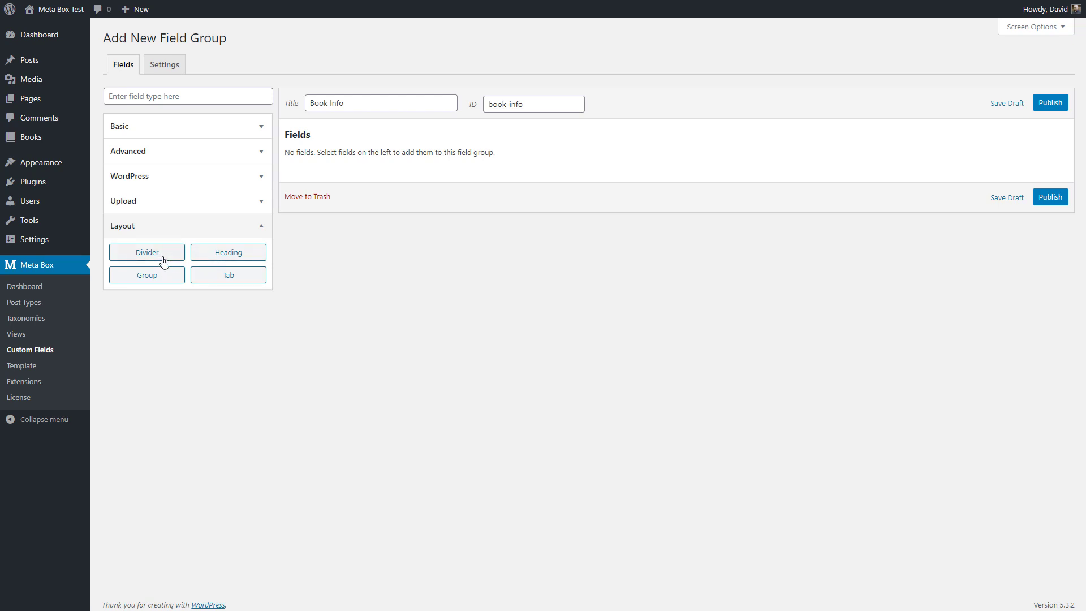
{"action": "left_click", "coordinate": [243, 126]}
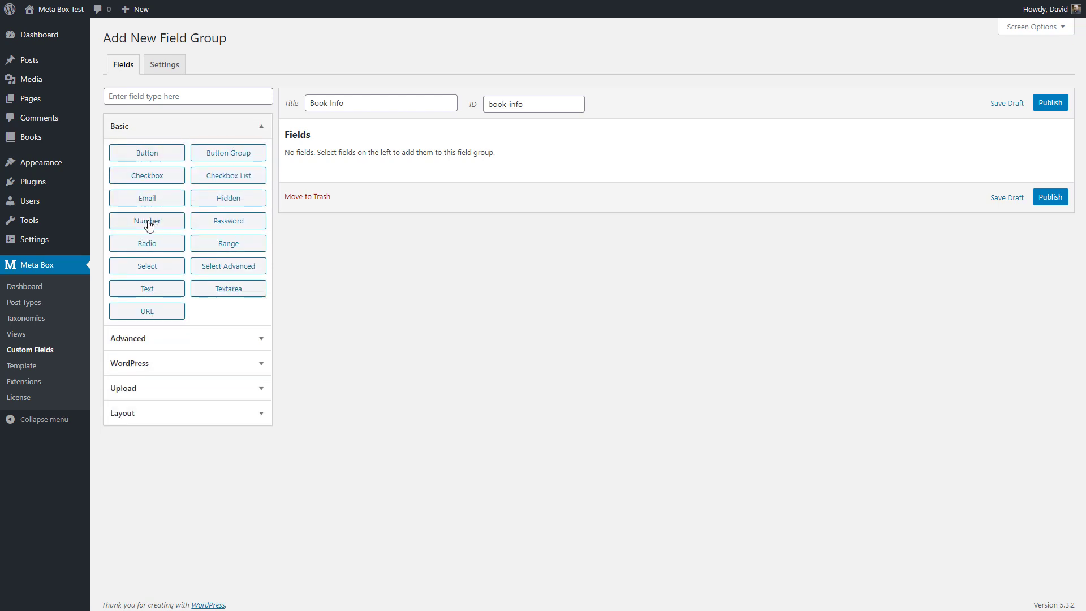
- Add a number field with the ID number_reviewer_rating and the label "Reviewer Rating"
{"action": "left_click", "coordinate": [147, 221]}
{"action": "left_click_drag", "start_coordinate": [326, 239], "coordinate": [421, 234]}
{"action": "type", "text": "review"}
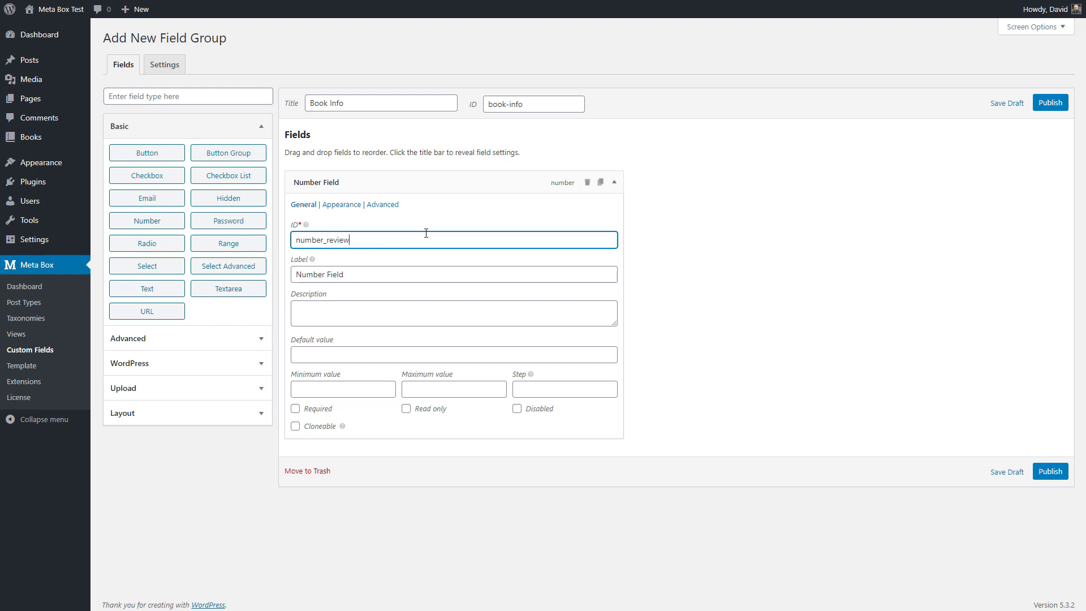
{"action": "type", "text": "er_rating"}
{"action": "left_click_drag", "start_coordinate": [369, 274], "coordinate": [293, 275]}
{"action": "type", "text": "Reviewer Rating"}
- Set the Reviewer Rating field's default and minimum to .5, maximum to 5 and step to .5, and collapse its settings
{"action": "left_click", "coordinate": [428, 354]}
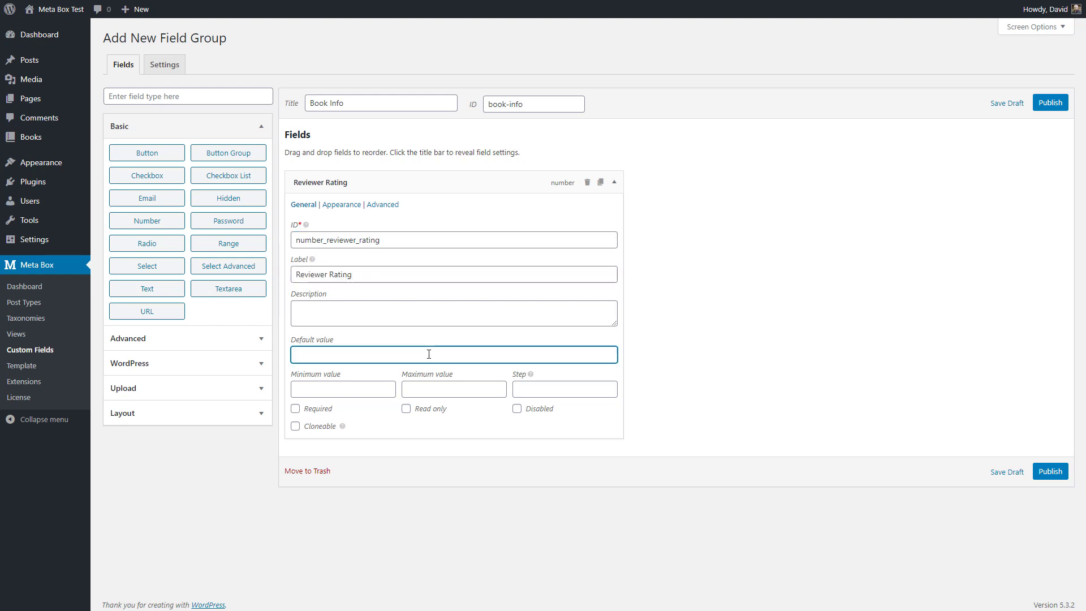
{"action": "left_click", "coordinate": [348, 389]}
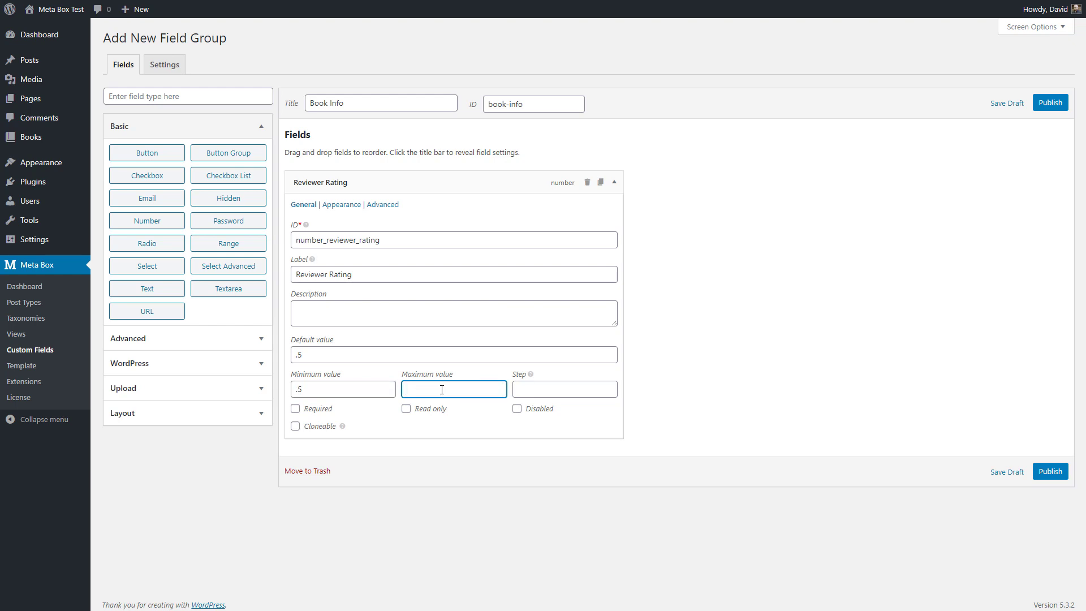
{"action": "left_click", "coordinate": [535, 389]}
{"action": "type", "text": ".5"}
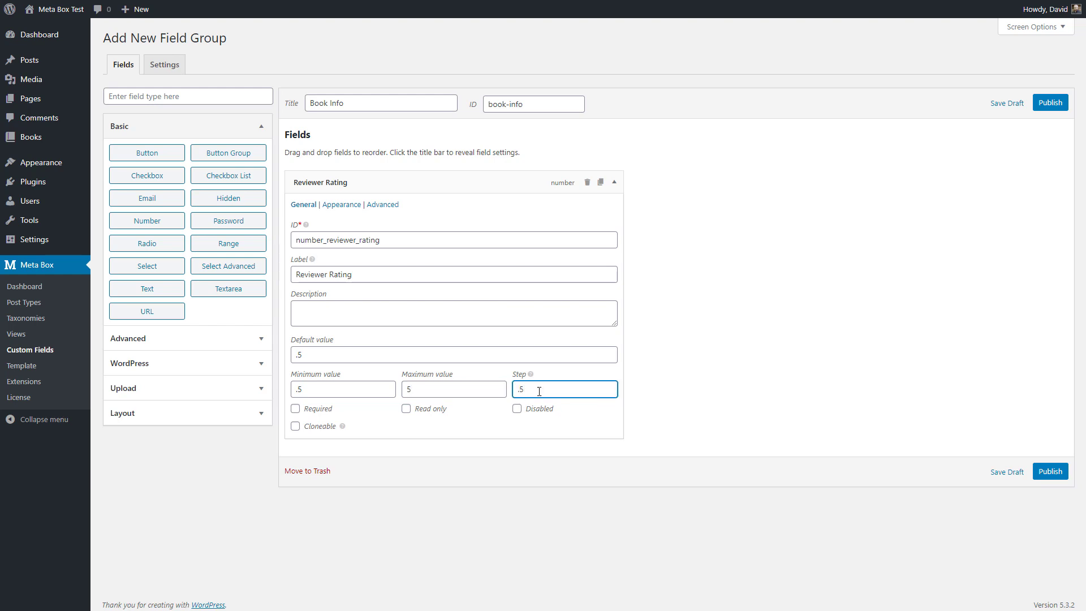
{"action": "left_click", "coordinate": [430, 182]}
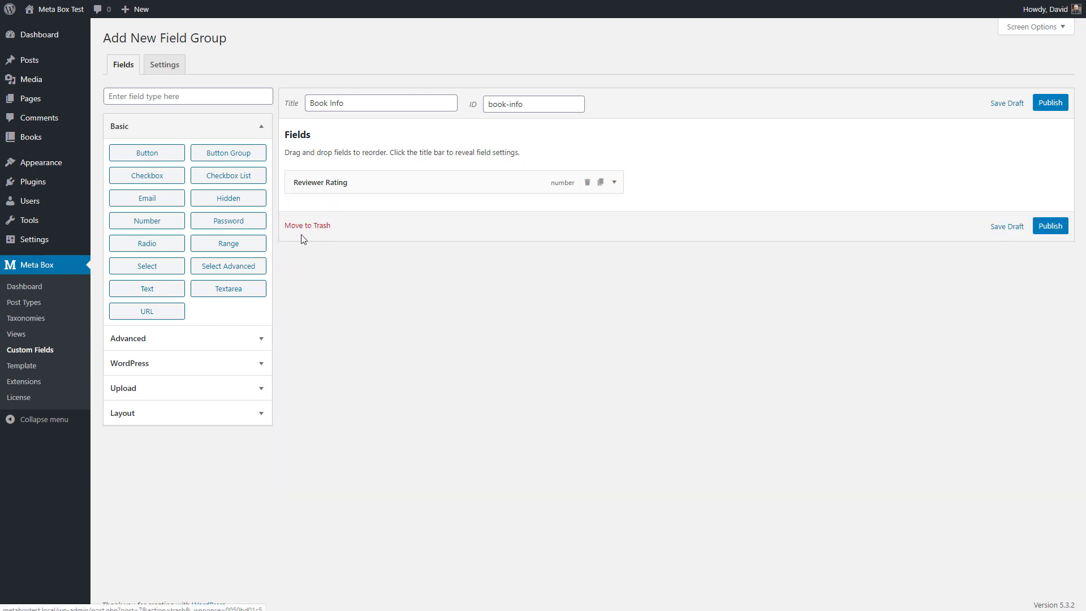
- Add a URL field with the ID url_author_website and the label "Author's Website", and collapse its settings
{"action": "left_click", "coordinate": [148, 313]}
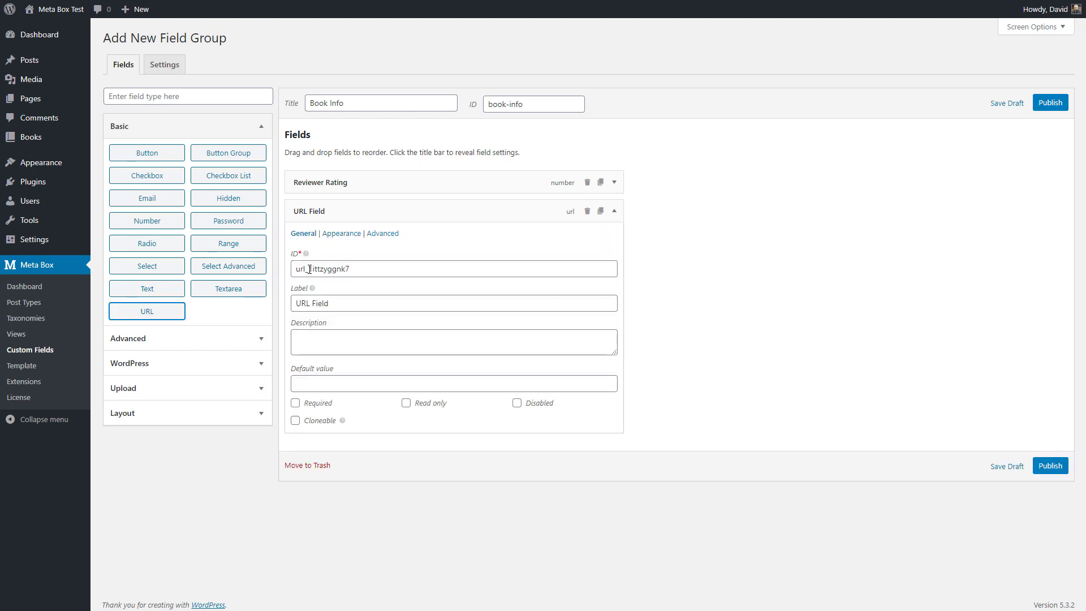
{"action": "left_click_drag", "start_coordinate": [310, 268], "coordinate": [382, 266]}
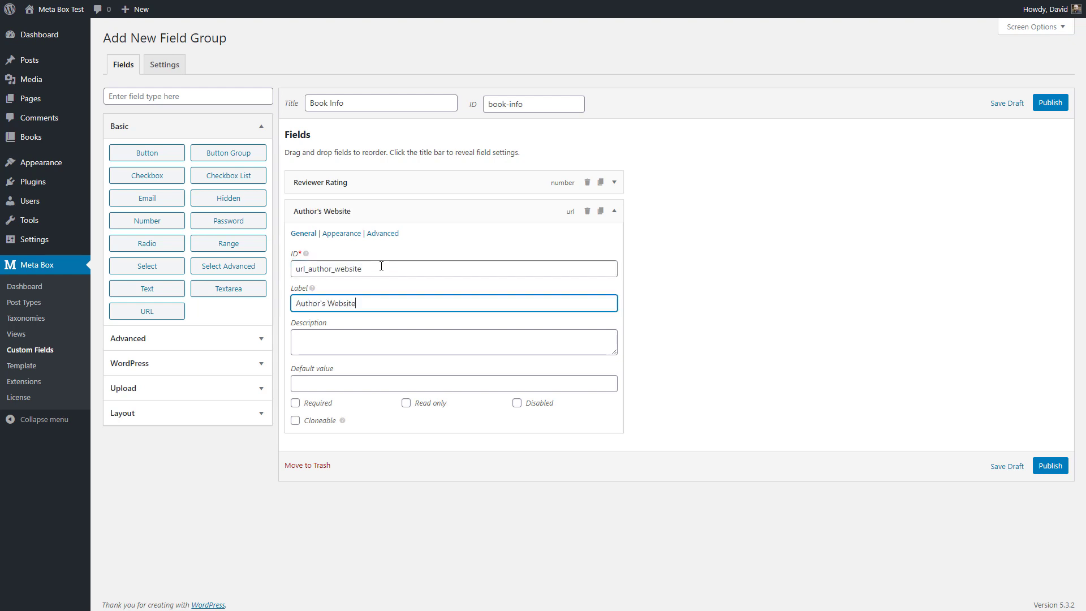
{"action": "left_click", "coordinate": [614, 211]}
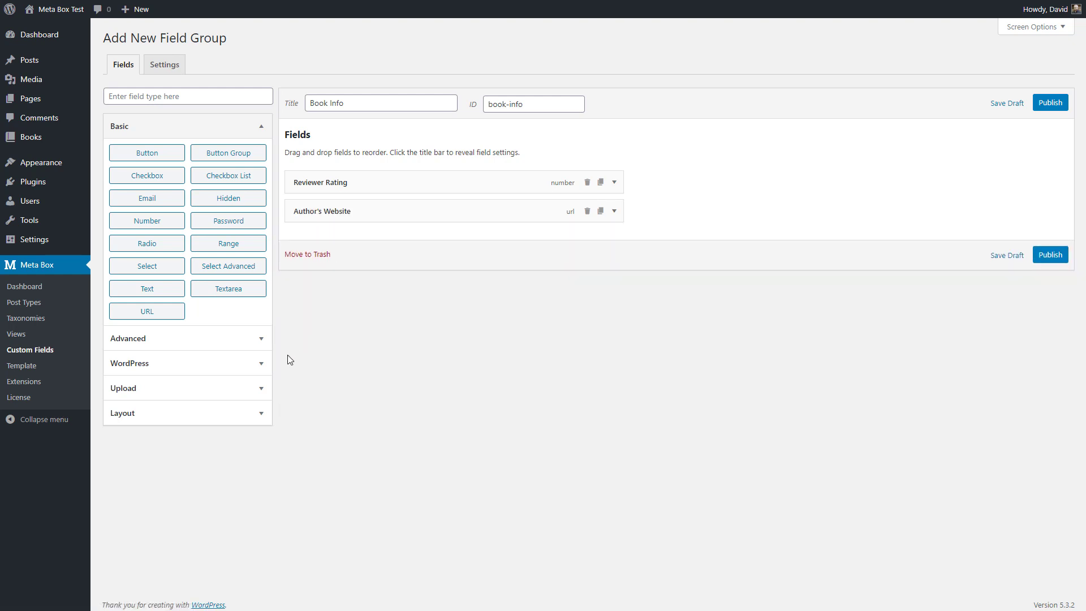
- Find the image field types and add a Single Image field with the ID single_image_author_photo and the label "Author's Photo"
{"action": "left_click", "coordinate": [149, 93]}
{"action": "type", "text": "image"}
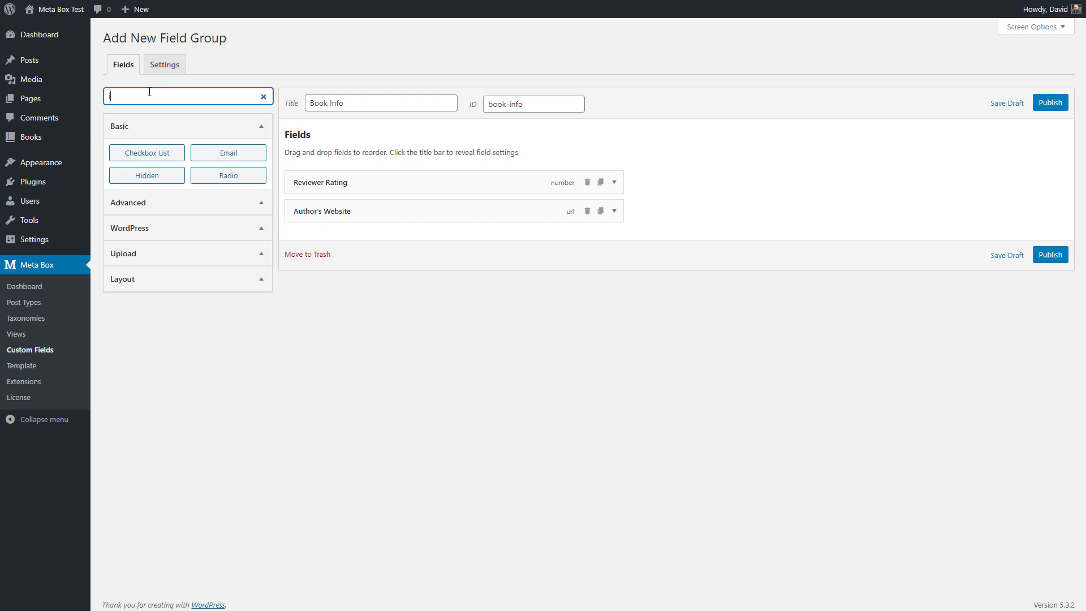
{"action": "left_click", "coordinate": [228, 203]}
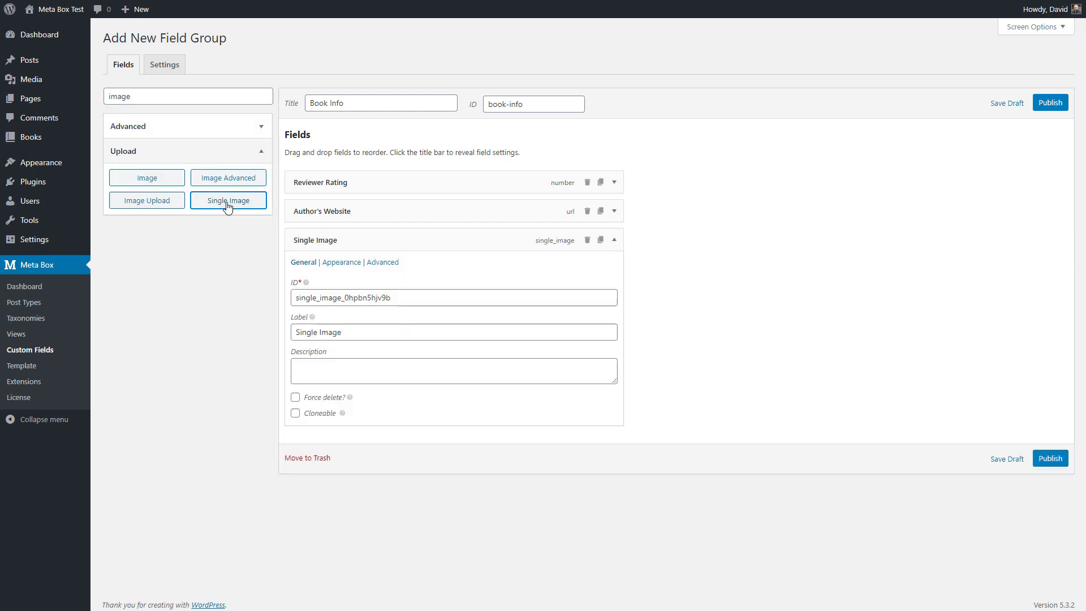
{"action": "left_click_drag", "start_coordinate": [344, 297], "coordinate": [414, 290]}
{"action": "type", "text": "author"}
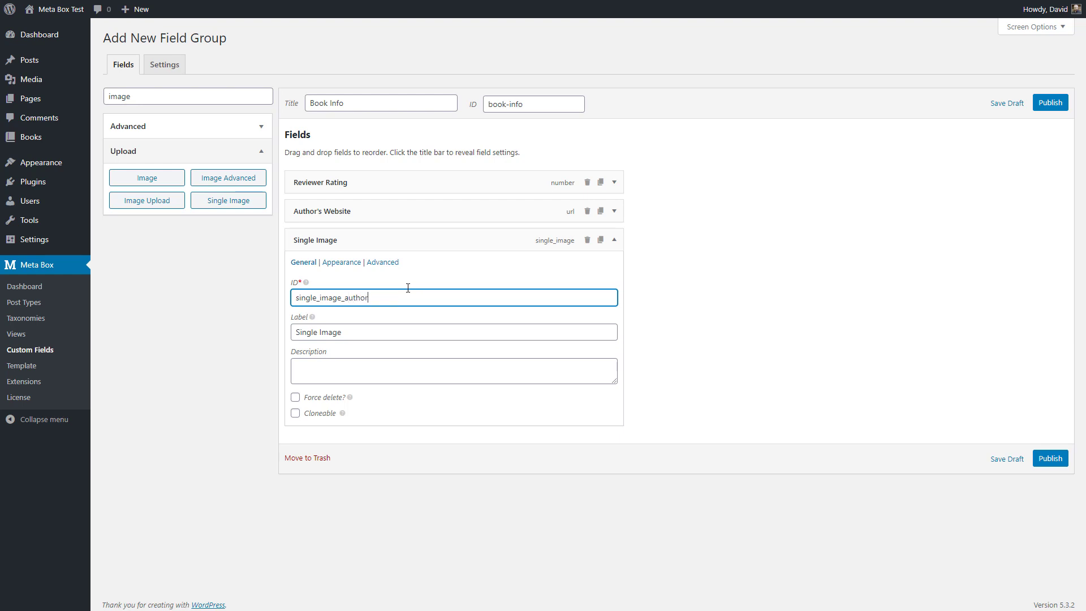
{"action": "type", "text": "_photo"}
{"action": "key", "text": "Tab"}
{"action": "type", "text": "Author's Photo"}
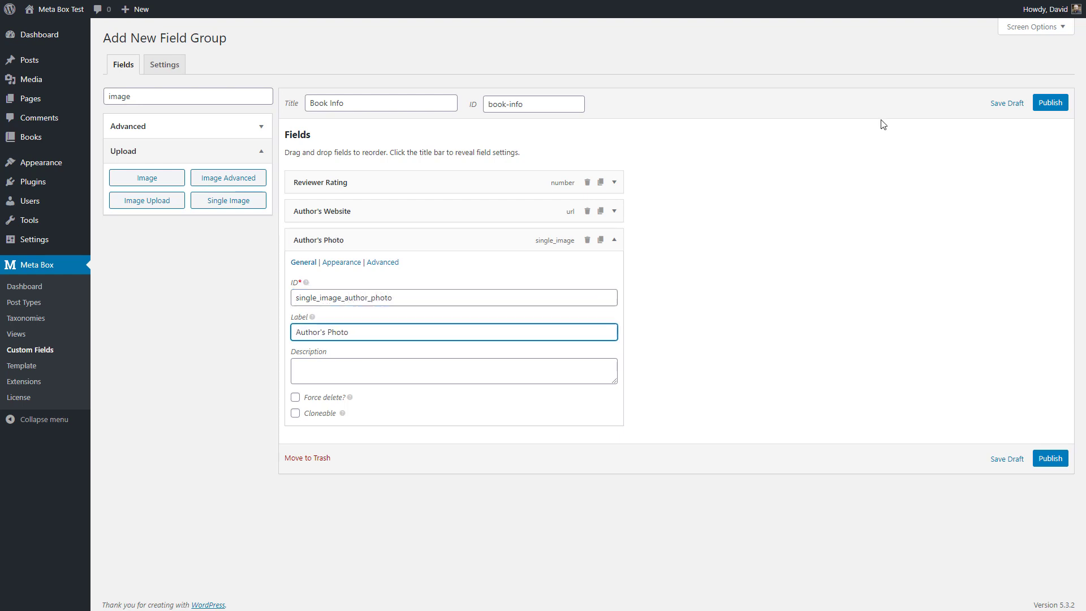
- Publish the Book Info field group, replace Post with Book as its post type, and save the changes
{"action": "left_click", "coordinate": [1043, 107]}
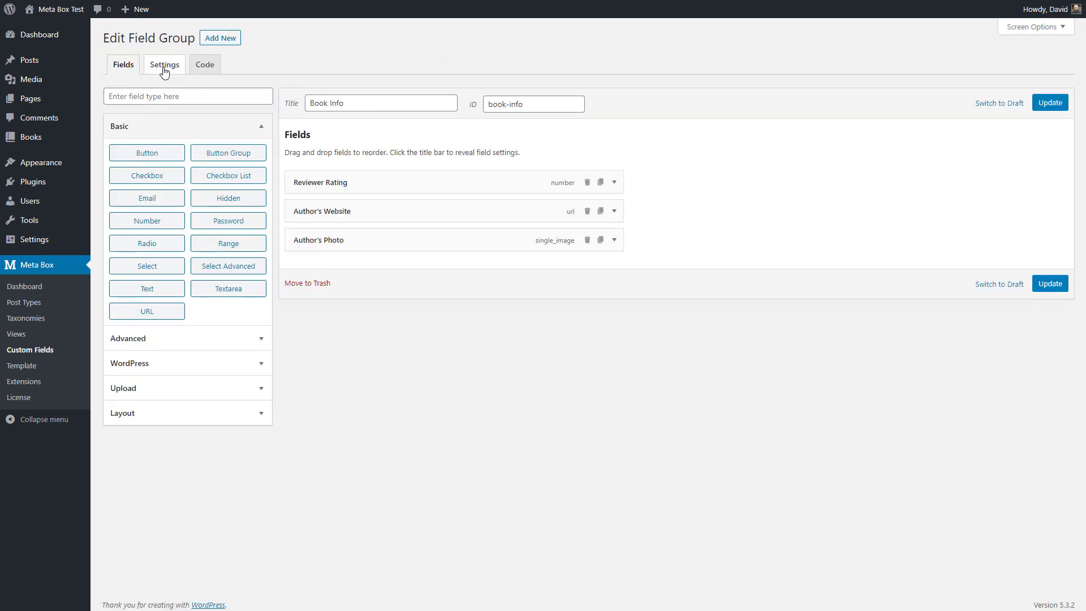
{"action": "left_click", "coordinate": [164, 66]}
{"action": "left_click", "coordinate": [318, 166]}
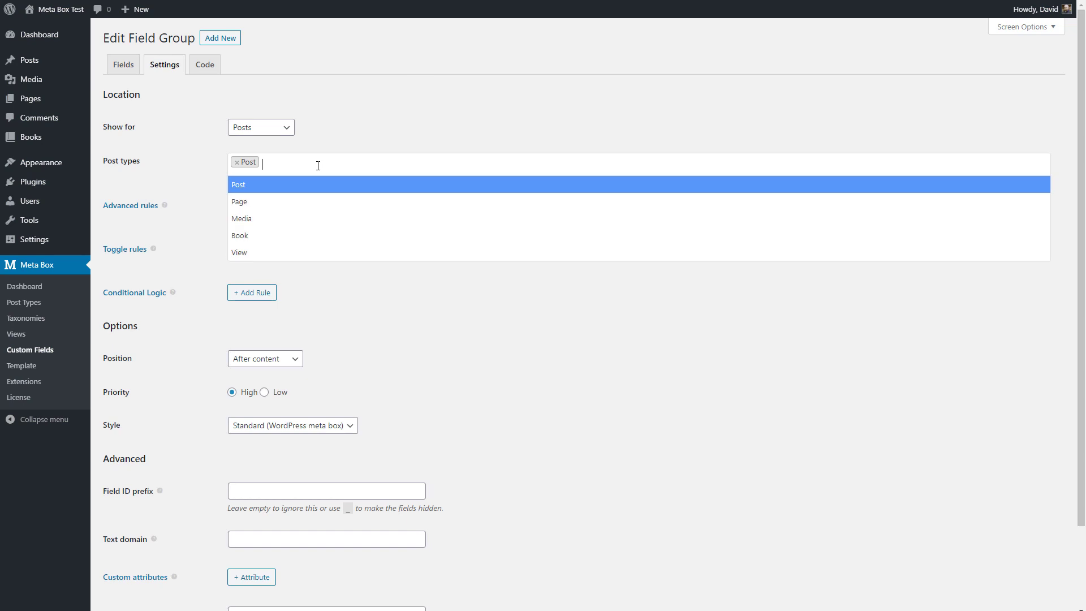
{"action": "left_click", "coordinate": [260, 236]}
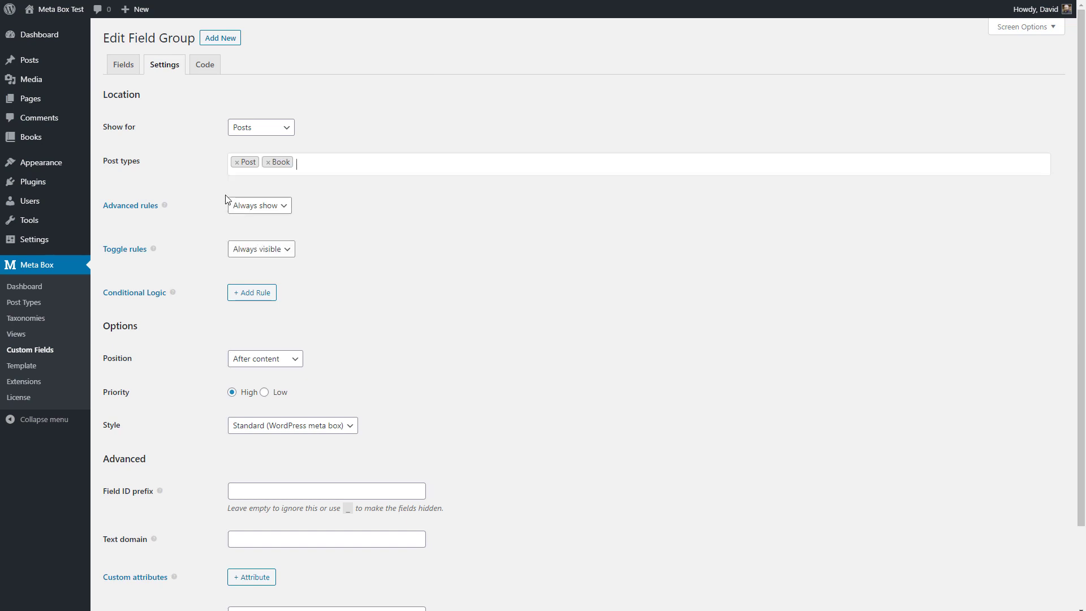
{"action": "left_click", "coordinate": [236, 163]}
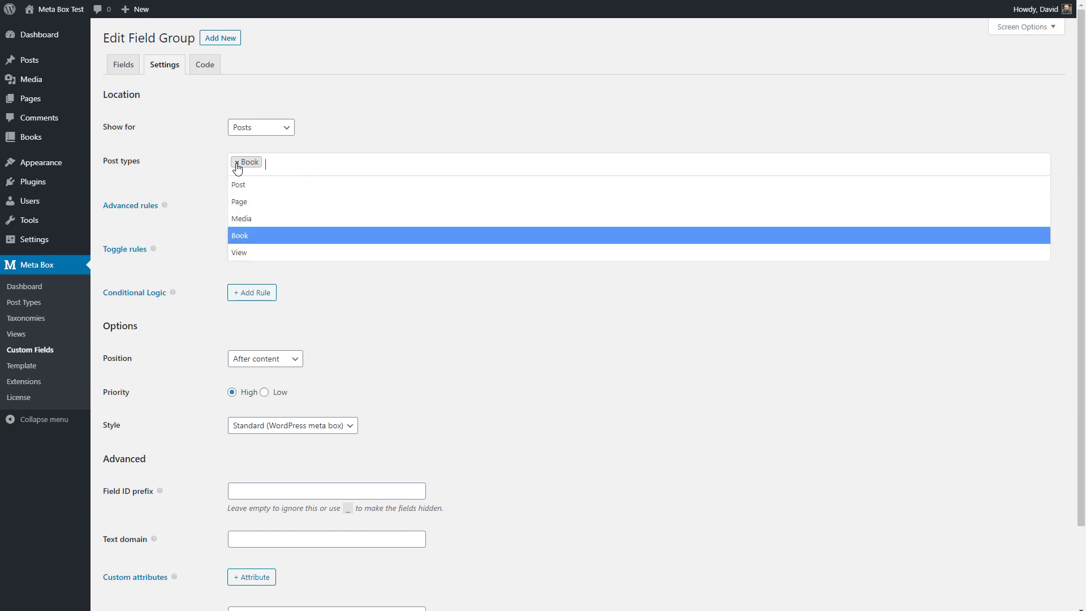
{"action": "left_click", "coordinate": [326, 99]}
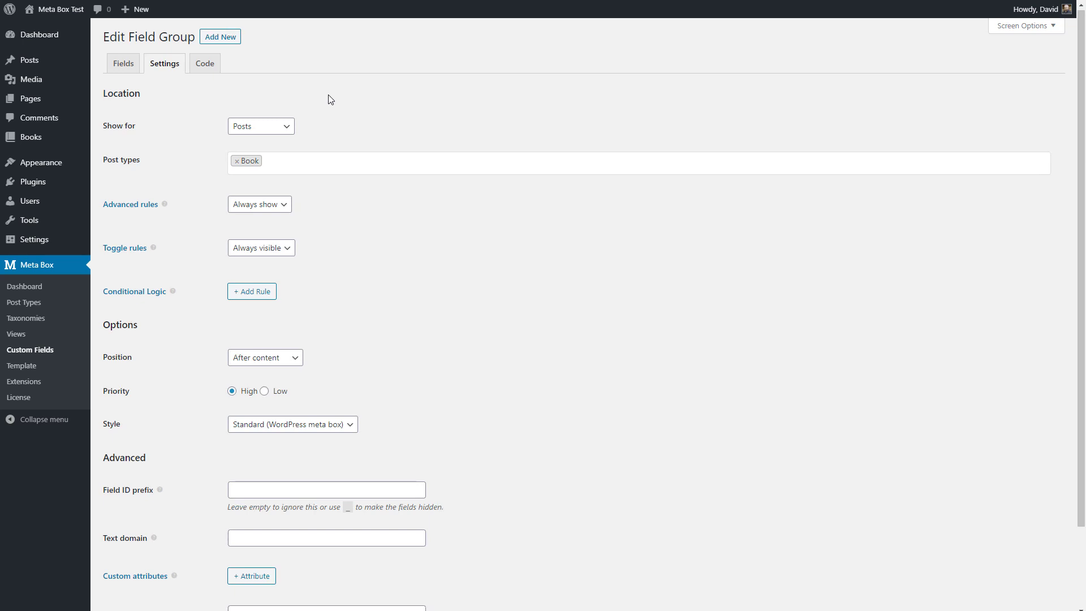
{"action": "scroll", "coordinate": [337, 110], "scroll_direction": "down", "scroll_amount": 3}
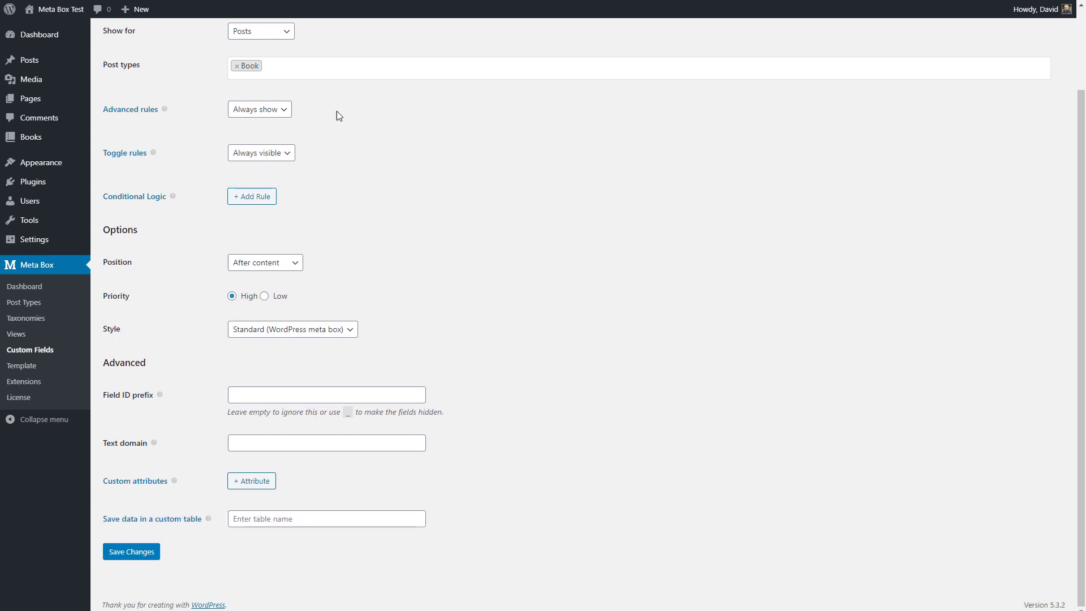
{"action": "left_click", "coordinate": [131, 551]}
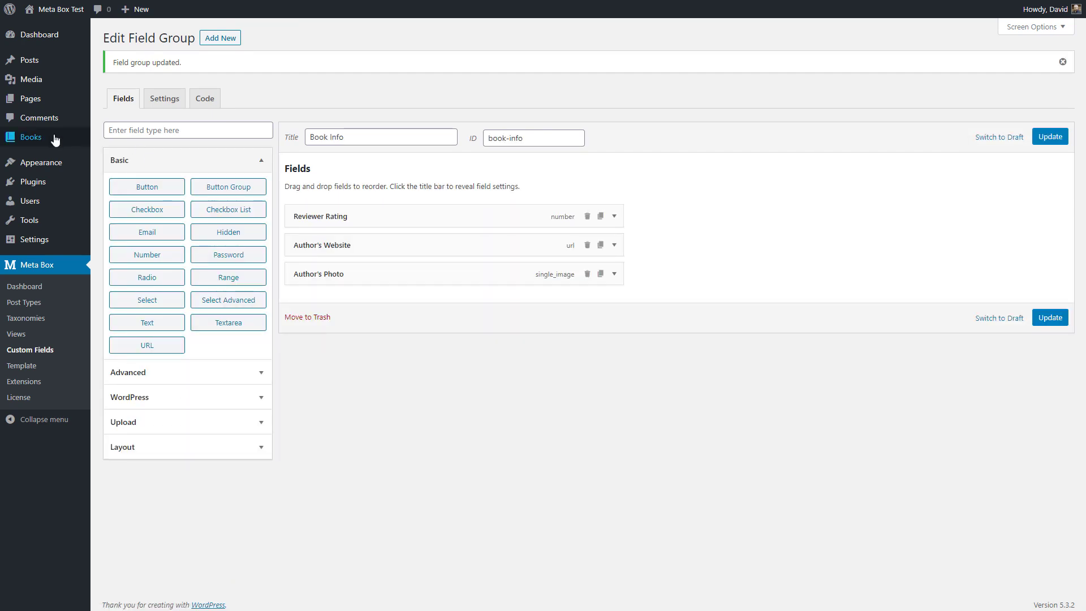
- Open the book A Dance of Cloaks from the book list and examine its Book Info fields and published page
{"action": "mouse_move", "coordinate": [39, 141]}
{"action": "left_click", "coordinate": [115, 156]}
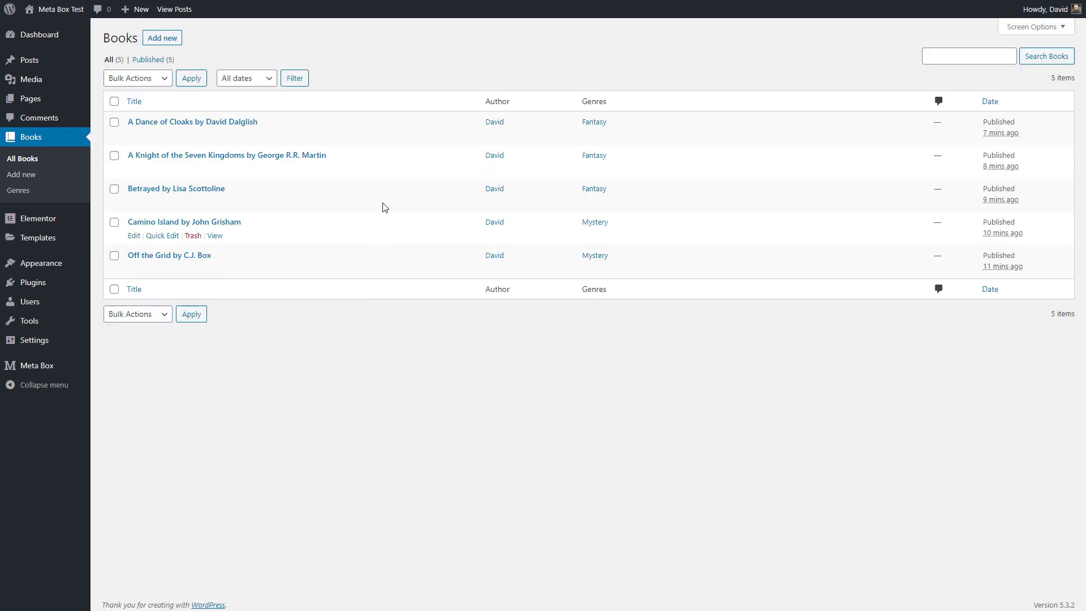
{"action": "left_click", "coordinate": [133, 135]}
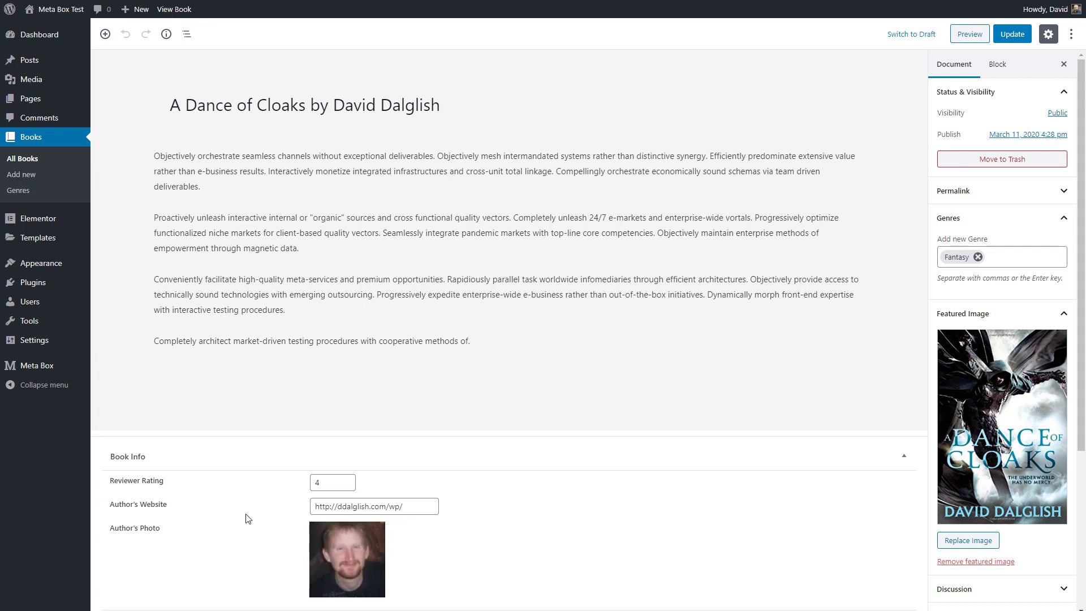
{"action": "left_click", "coordinate": [178, 9]}
{"action": "scroll", "coordinate": [145, 135], "scroll_direction": "down", "scroll_amount": 3}
{"action": "scroll", "coordinate": [145, 135], "scroll_direction": "up", "scroll_amount": 4}
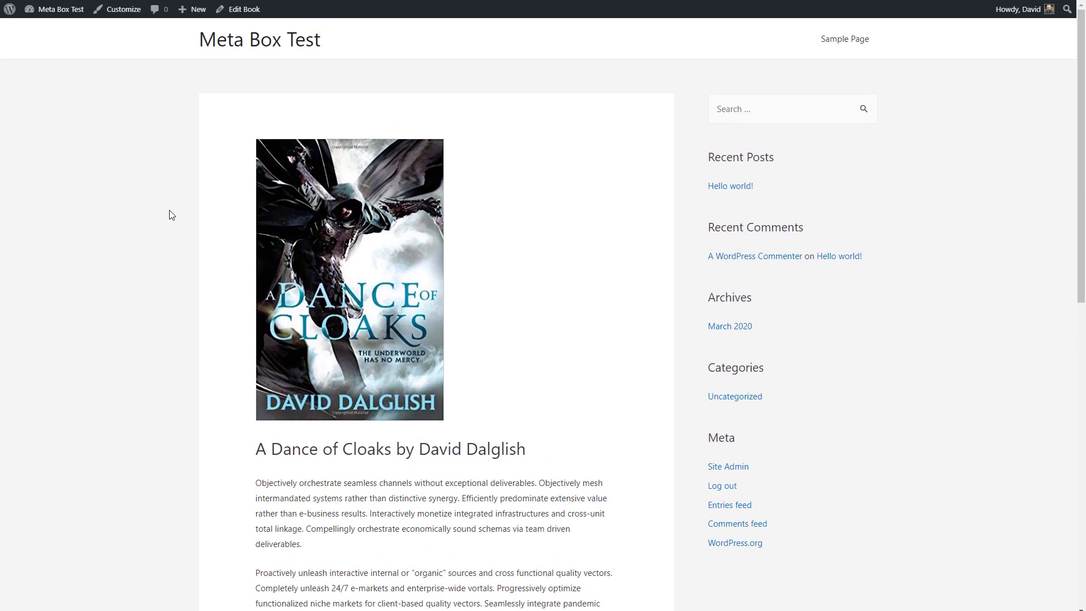
{"action": "scroll", "coordinate": [173, 214], "scroll_direction": "down", "scroll_amount": 4}
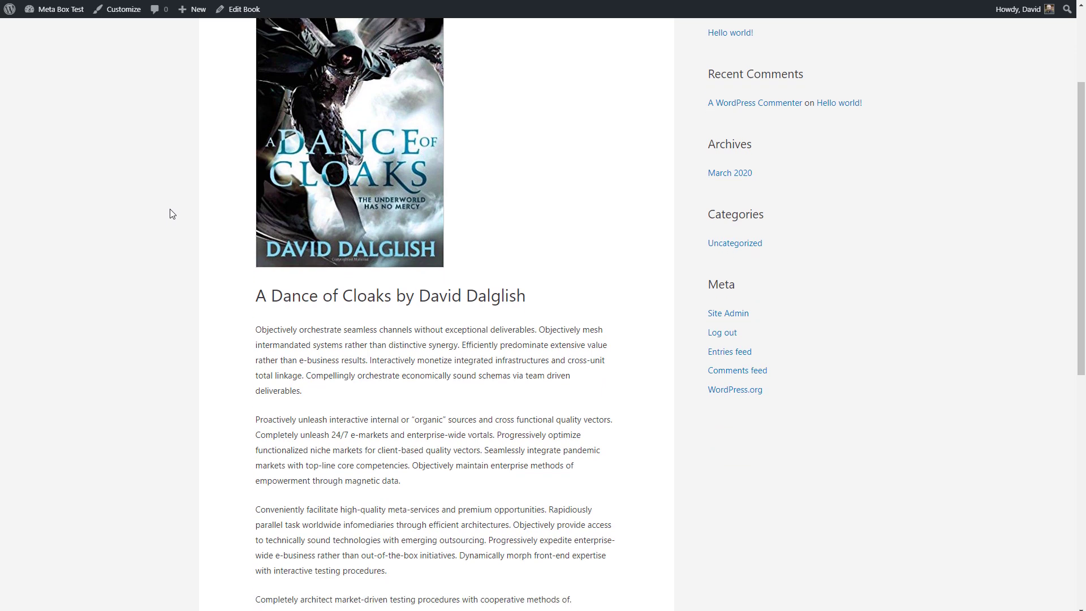
{"action": "scroll", "coordinate": [176, 213], "scroll_direction": "up", "scroll_amount": 4}
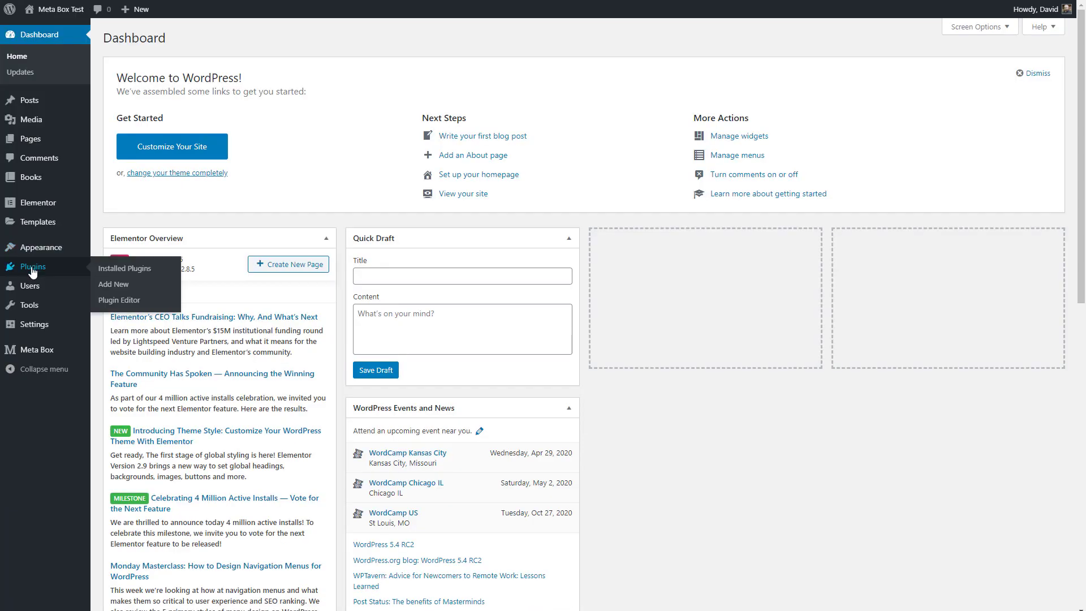
- Check the installed plugins and the enabled Meta Box extensions for the Elementor Integrator
{"action": "left_click", "coordinate": [33, 274]}
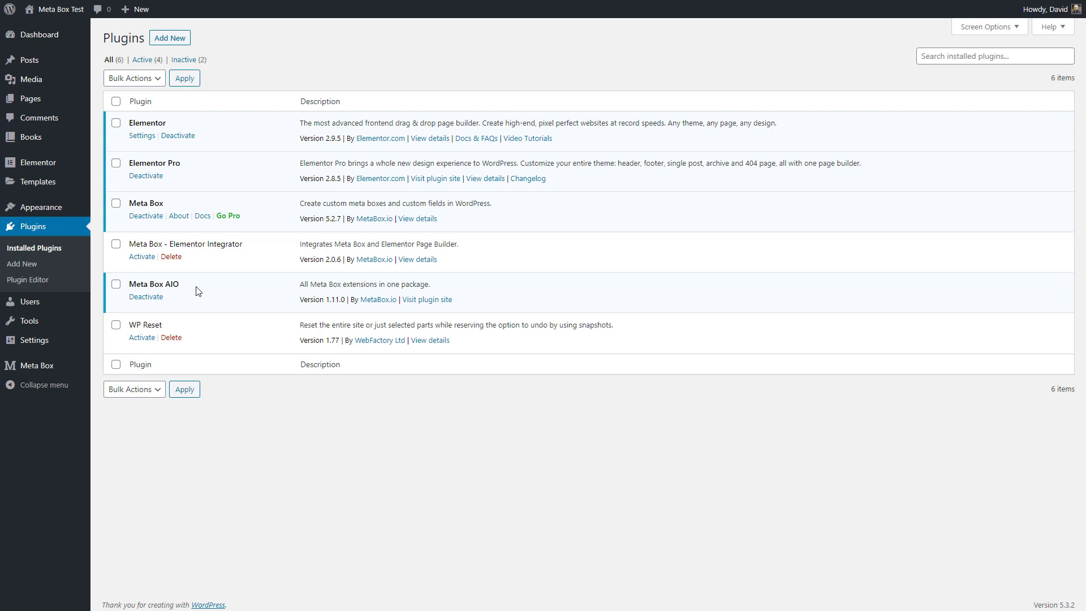
{"action": "left_click", "coordinate": [69, 366]}
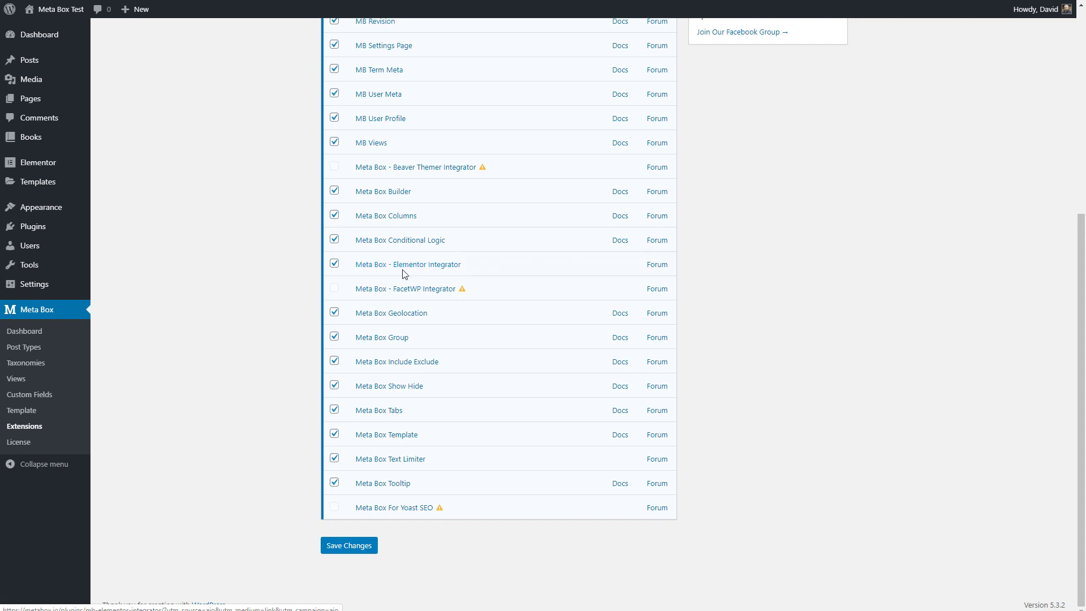
{"action": "scroll", "coordinate": [221, 299], "scroll_direction": "up", "scroll_amount": 6}
- Create a new Single template for the Book post type in the Elementor Theme Builder
{"action": "mouse_move", "coordinate": [38, 182]}
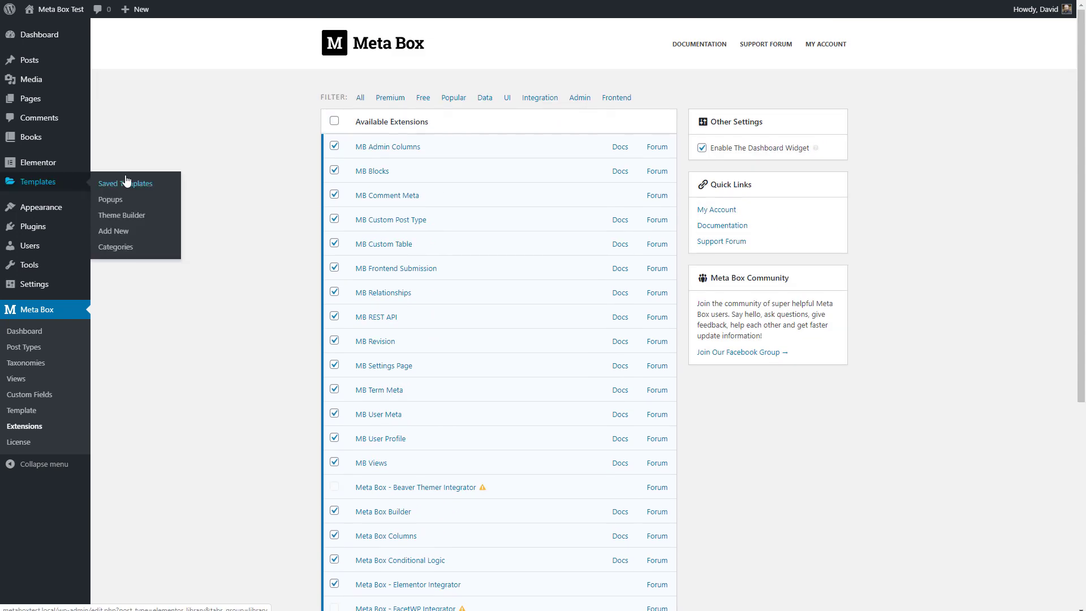
{"action": "left_click", "coordinate": [117, 220]}
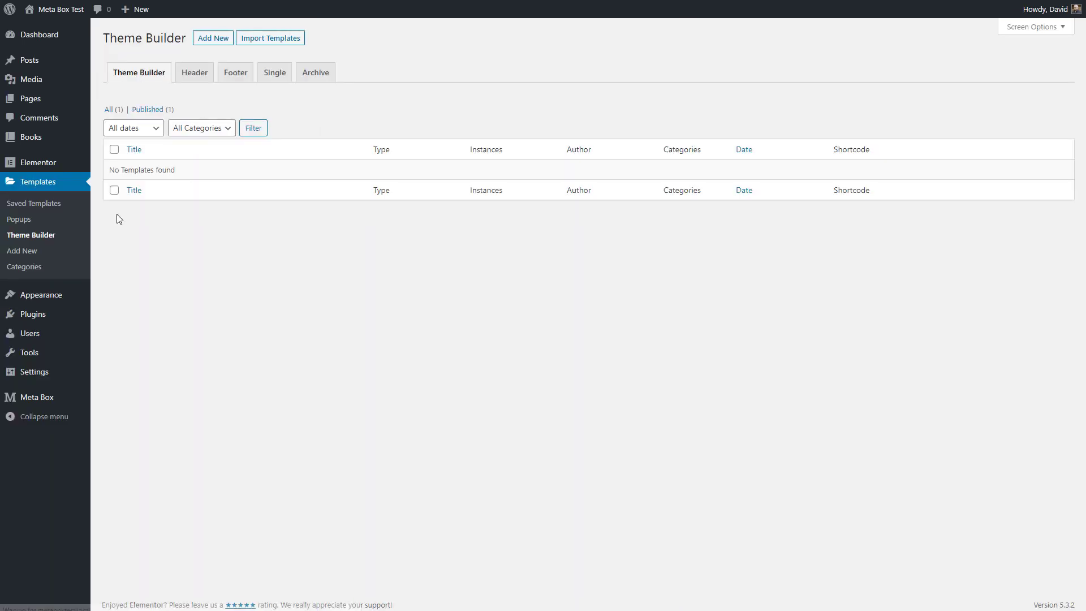
{"action": "left_click", "coordinate": [217, 40]}
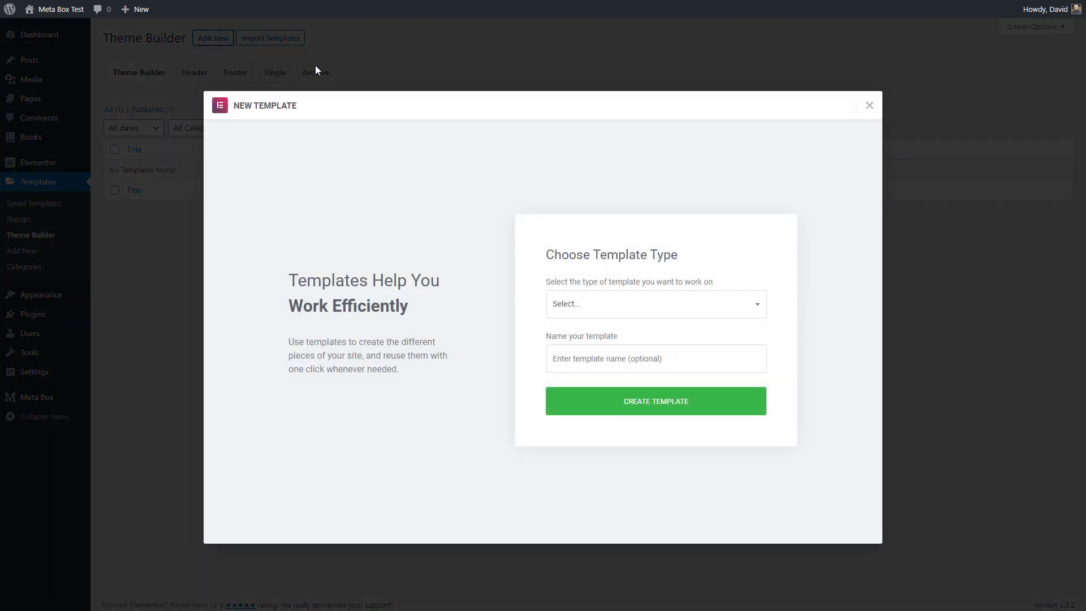
{"action": "left_click", "coordinate": [593, 304]}
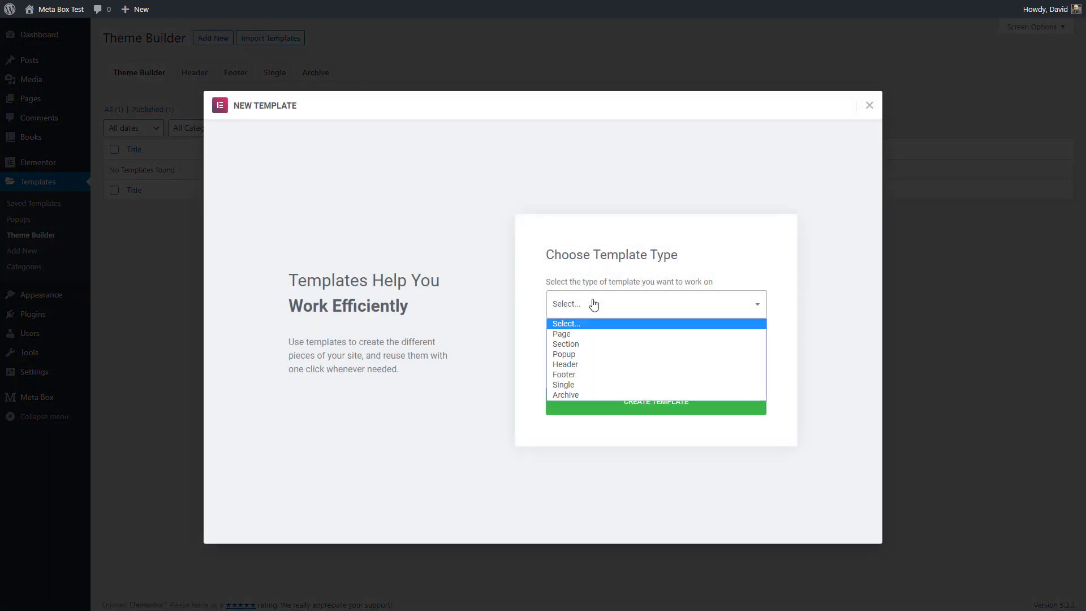
{"action": "left_click", "coordinate": [561, 385]}
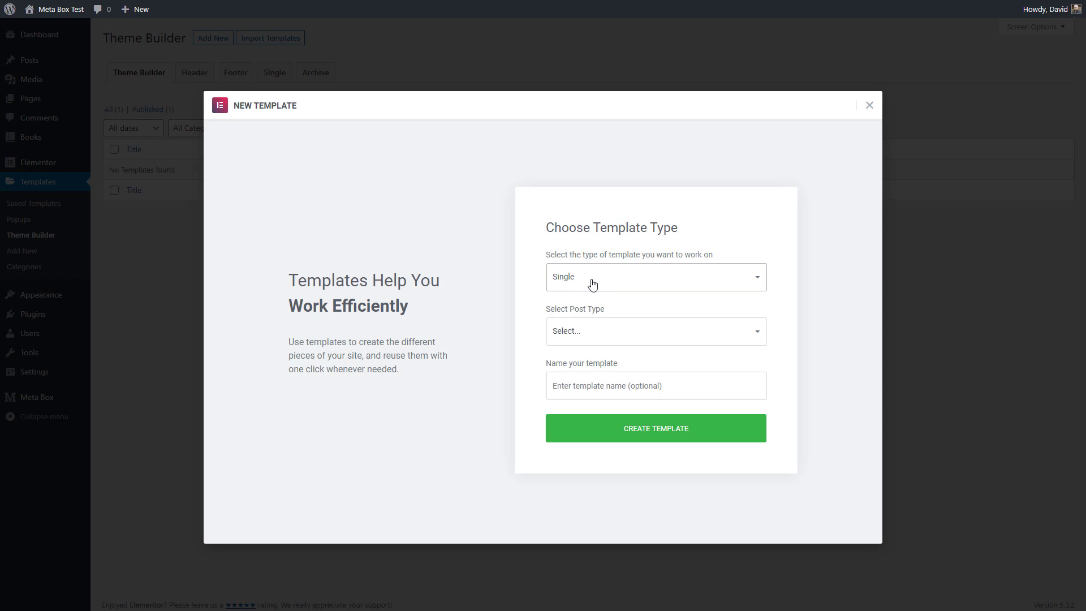
{"action": "left_click", "coordinate": [599, 333]}
{"action": "left_click", "coordinate": [562, 383]}
{"action": "left_click", "coordinate": [566, 390]}
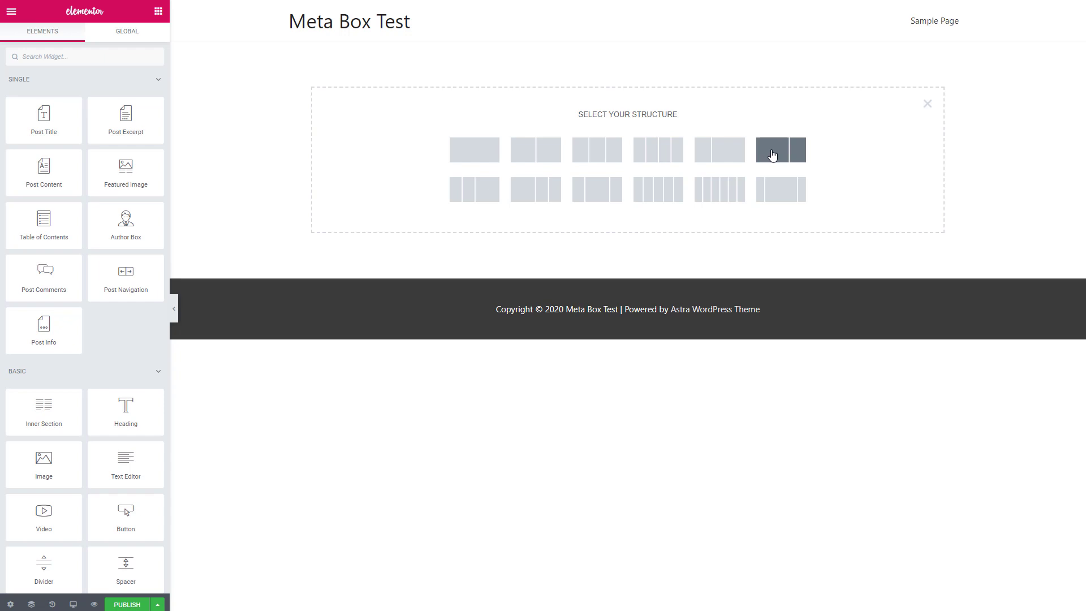
- Insert a two-column section with a narrow first column and wide second column, with top and bottom margins of 70 px
{"action": "left_click", "coordinate": [727, 158]}
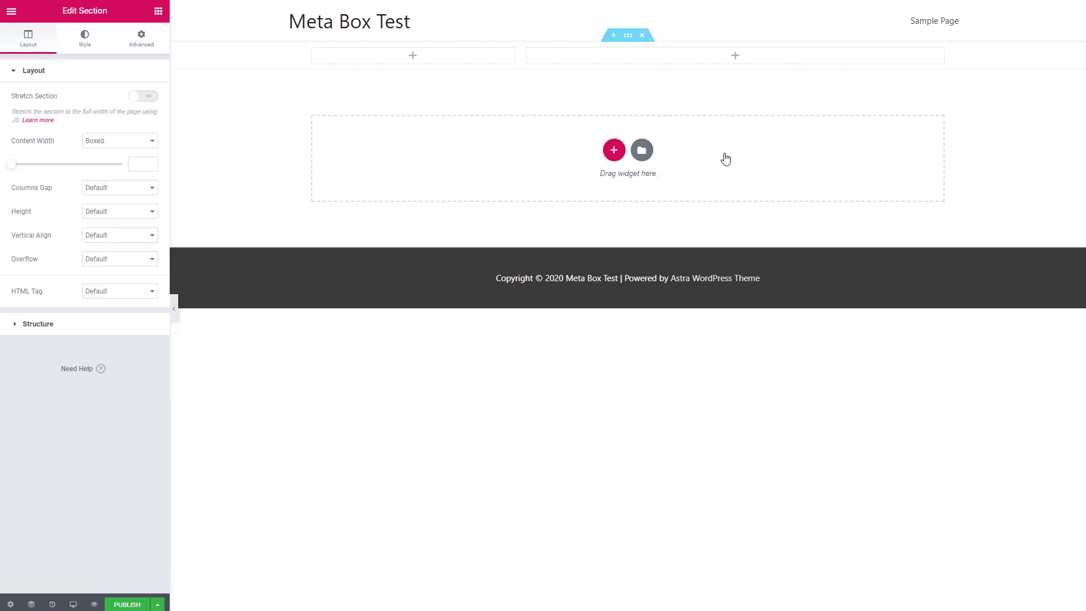
{"action": "left_click", "coordinate": [145, 38]}
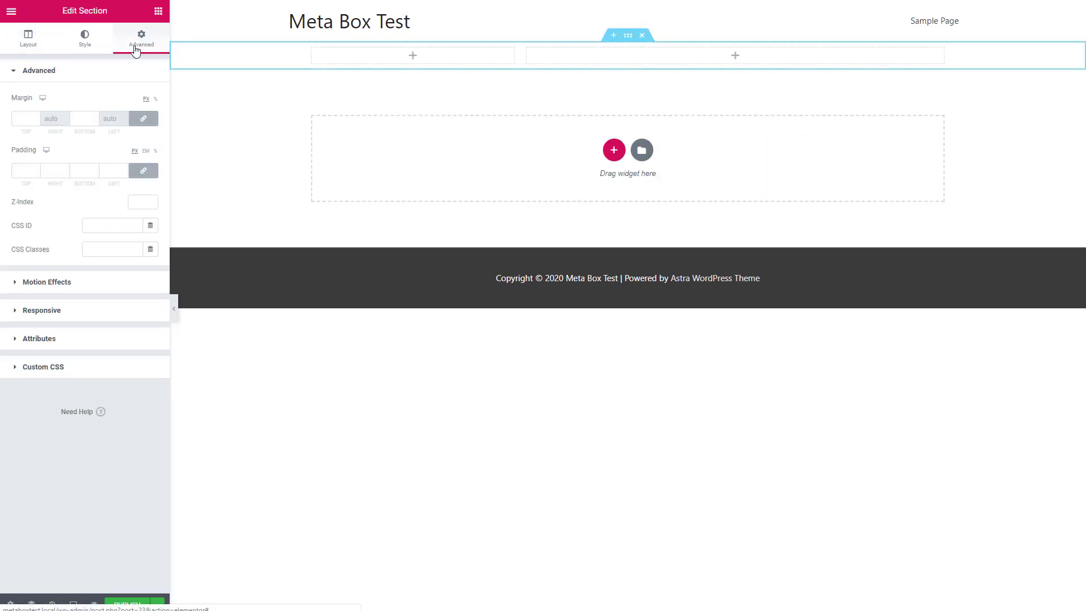
{"action": "type", "text": "70"}
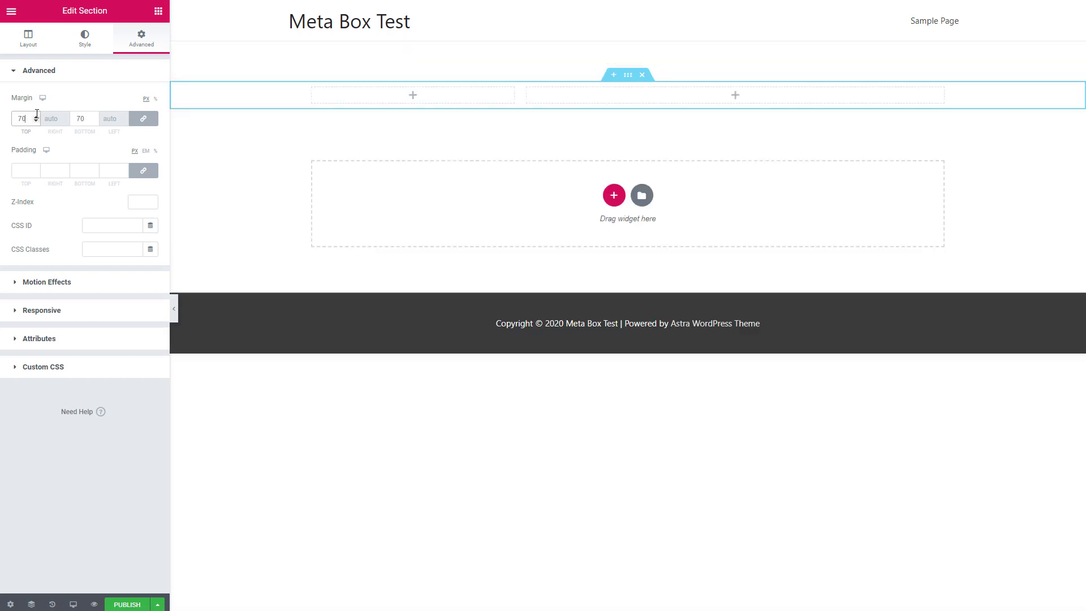
- Add a Featured Image widget to the narrow column and apply the Book preview with A Dance of Cloaks
{"action": "left_click", "coordinate": [412, 95]}
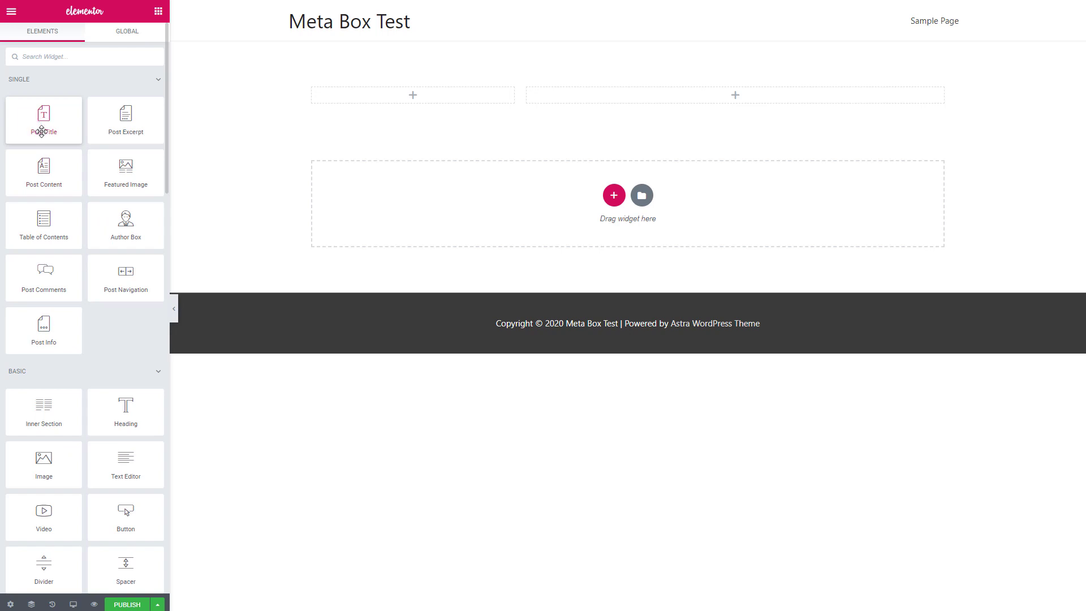
{"action": "left_click_drag", "start_coordinate": [97, 181], "coordinate": [415, 95]}
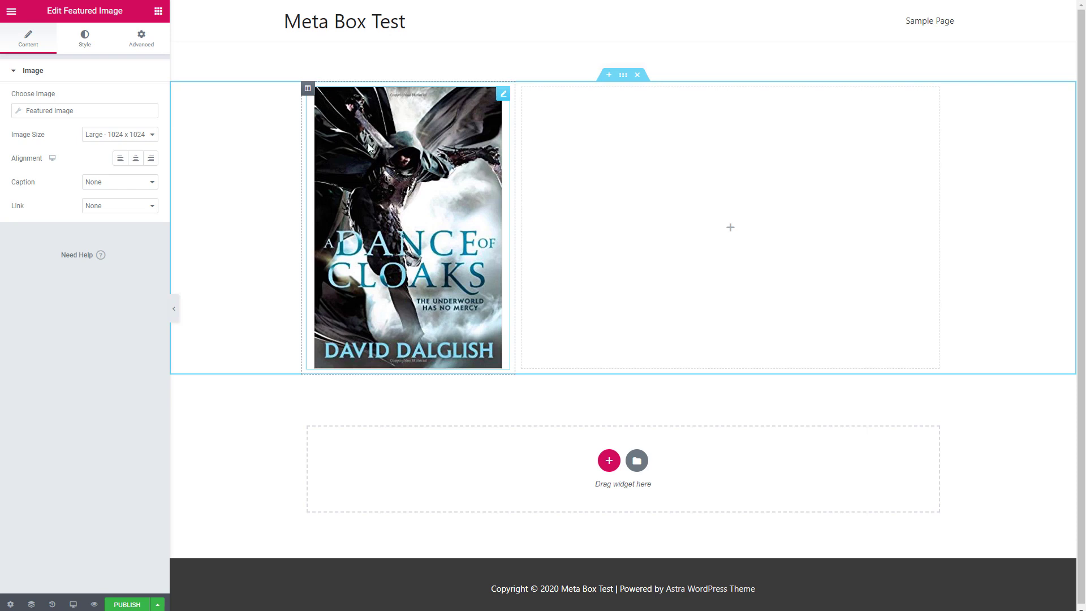
{"action": "left_click", "coordinate": [11, 604]}
{"action": "left_click", "coordinate": [12, 191]}
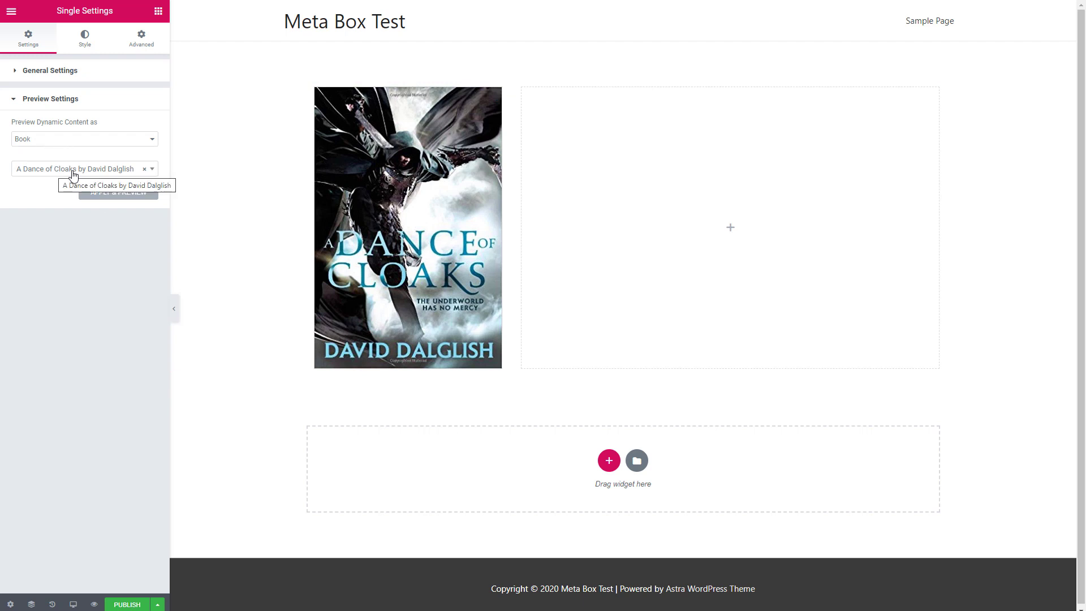
{"action": "left_click", "coordinate": [108, 198]}
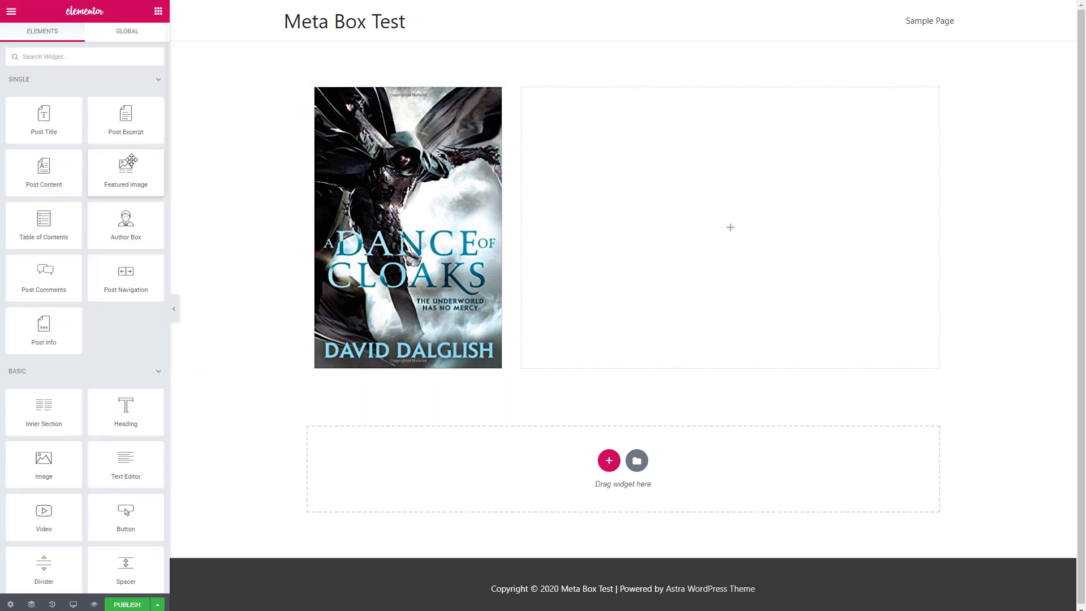
- Add the Post Title, Post Info and Post Content widgets in that order to the wide column
{"action": "left_click_drag", "start_coordinate": [44, 120], "coordinate": [682, 144]}
{"action": "left_click", "coordinate": [158, 11]}
{"action": "left_click_drag", "start_coordinate": [44, 331], "coordinate": [690, 116]}
{"action": "left_click_drag", "start_coordinate": [66, 176], "coordinate": [660, 134]}
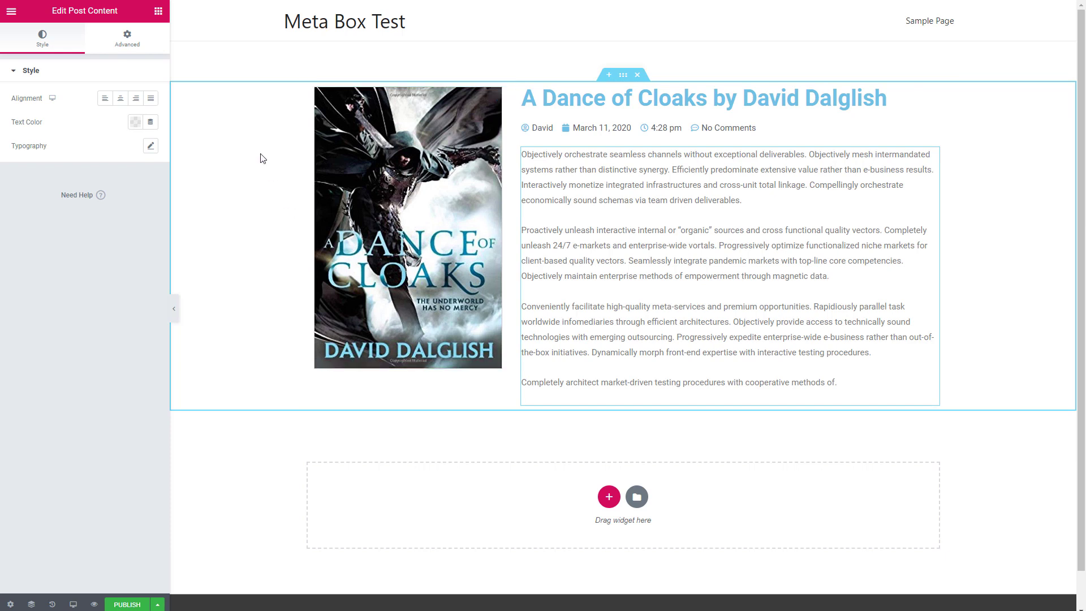
- Add an Image widget below the featured image, linked to the post's Meta Box field Author's Photo, with size Medium - 300 x 300
{"action": "left_click", "coordinate": [159, 12]}
{"action": "left_click_drag", "start_coordinate": [43, 455], "coordinate": [377, 371]}
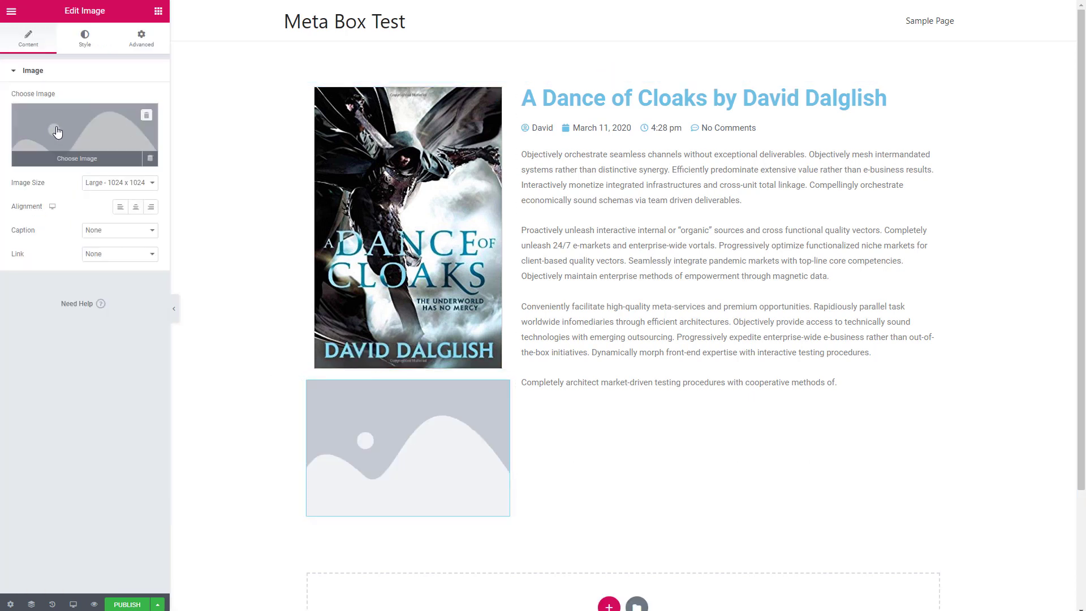
{"action": "left_click", "coordinate": [151, 159]}
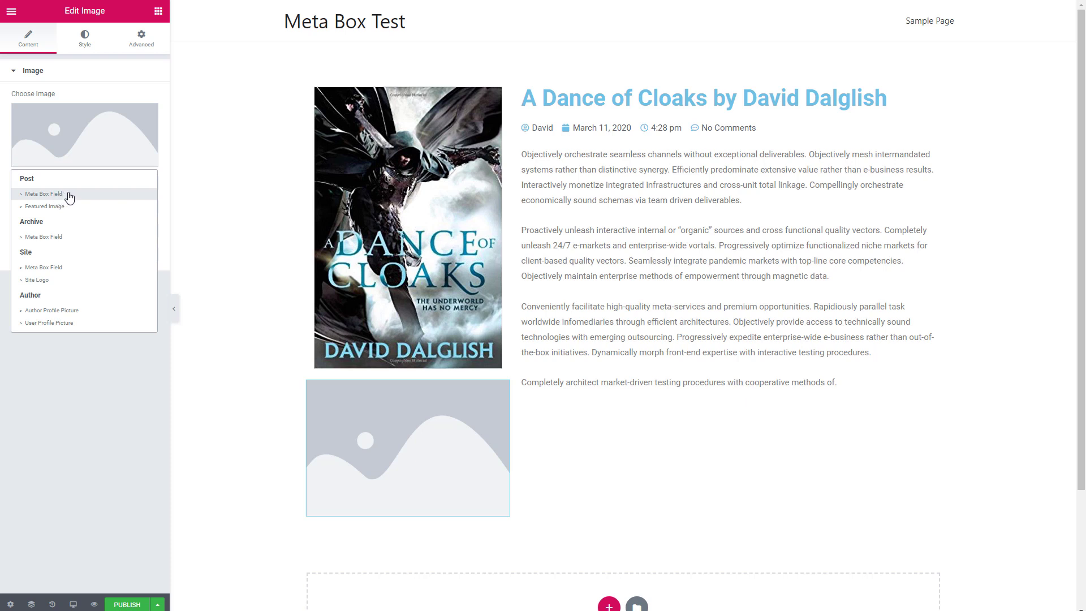
{"action": "left_click", "coordinate": [67, 194]}
{"action": "left_click", "coordinate": [108, 160]}
{"action": "left_click", "coordinate": [94, 183]}
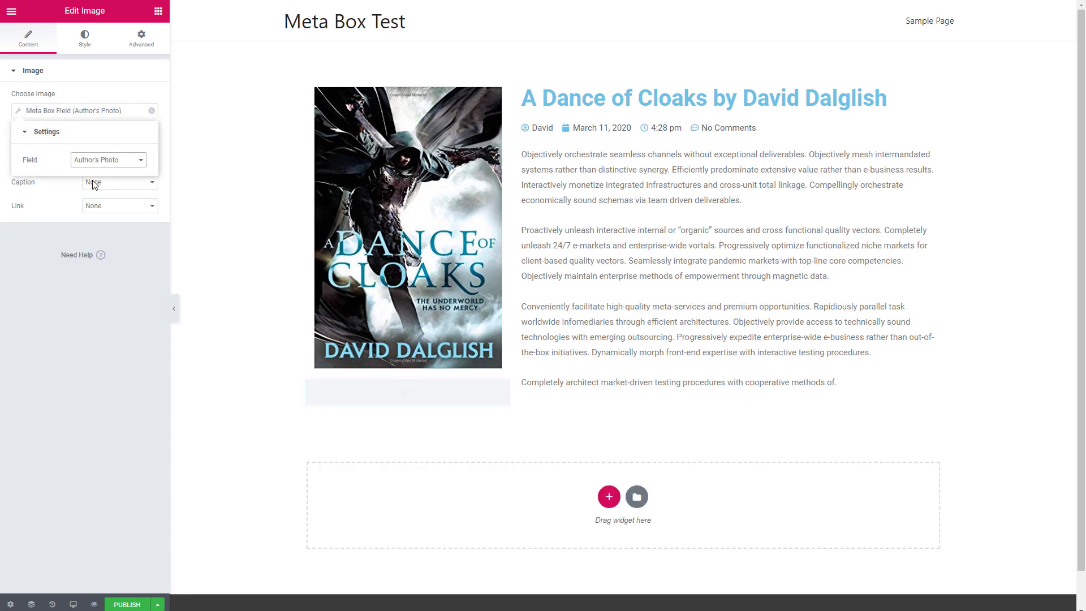
{"action": "left_click", "coordinate": [44, 219]}
{"action": "left_click", "coordinate": [146, 135]}
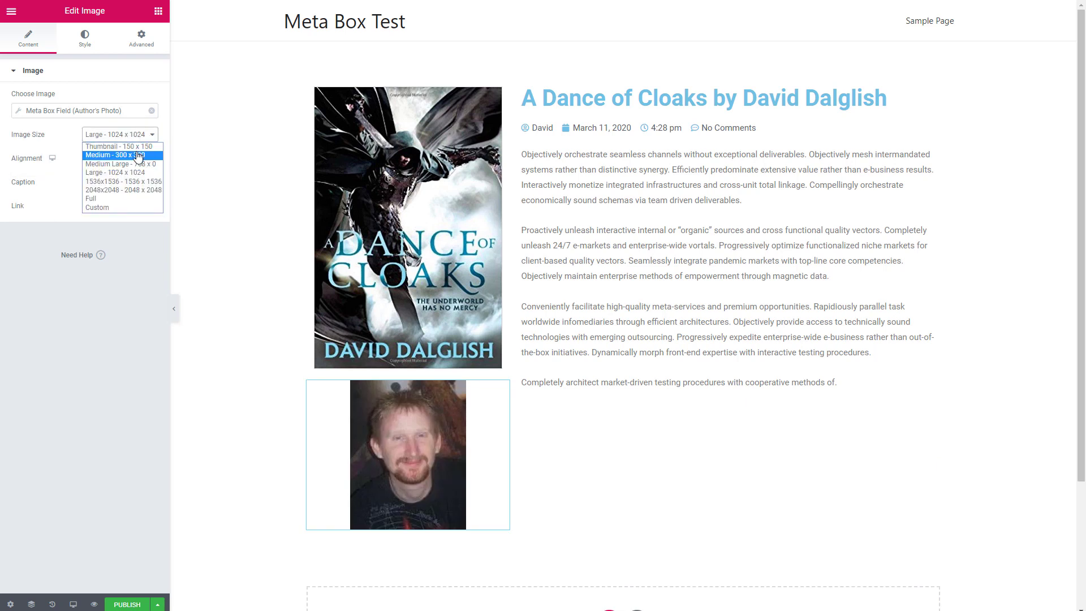
{"action": "left_click", "coordinate": [138, 156]}
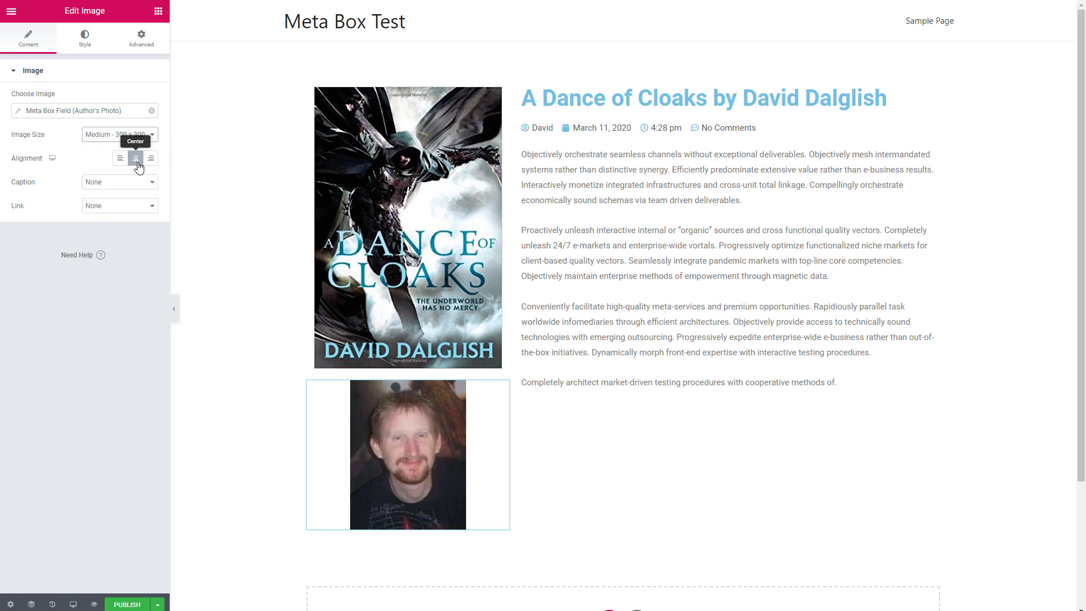
- Add a Star Rating widget below the author's photo and align it to the center
{"action": "left_click", "coordinate": [159, 14]}
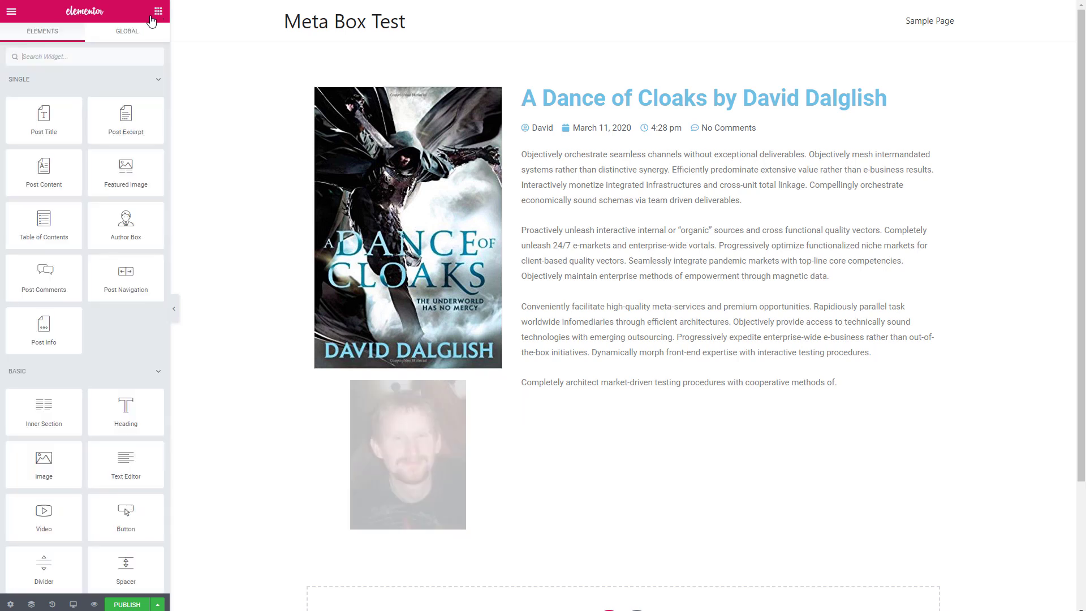
{"action": "left_click", "coordinate": [98, 57]}
{"action": "type", "text": "ratin"}
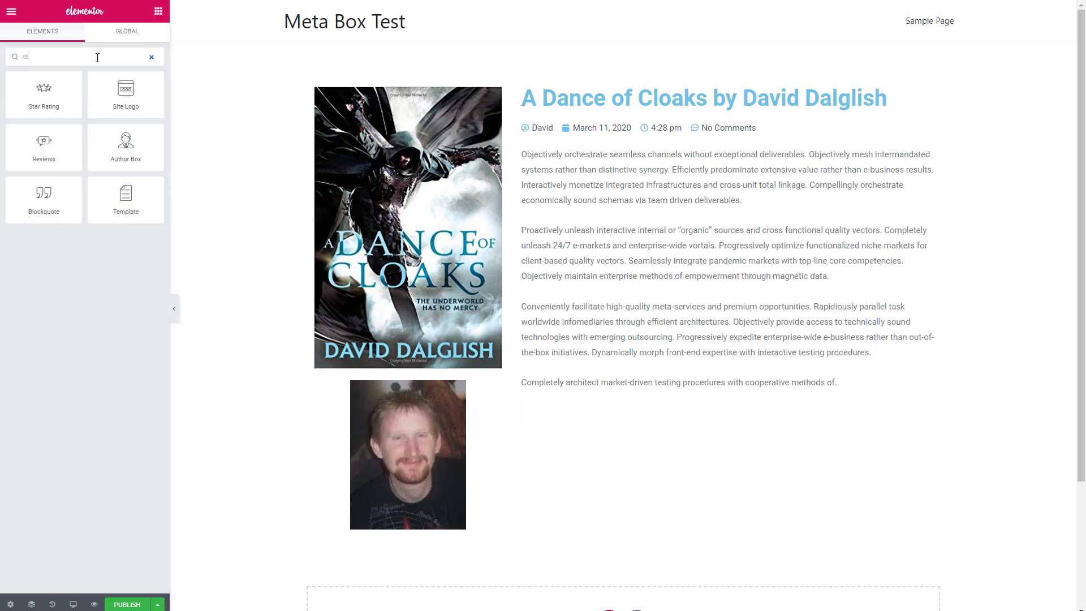
{"action": "left_click_drag", "start_coordinate": [59, 109], "coordinate": [379, 527]}
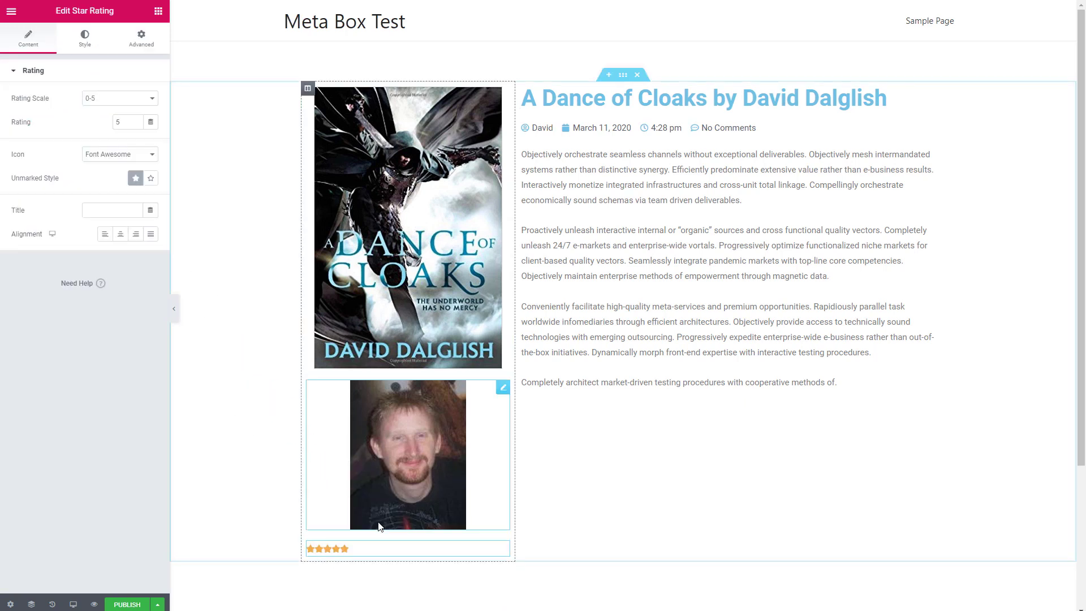
{"action": "left_click", "coordinate": [124, 235]}
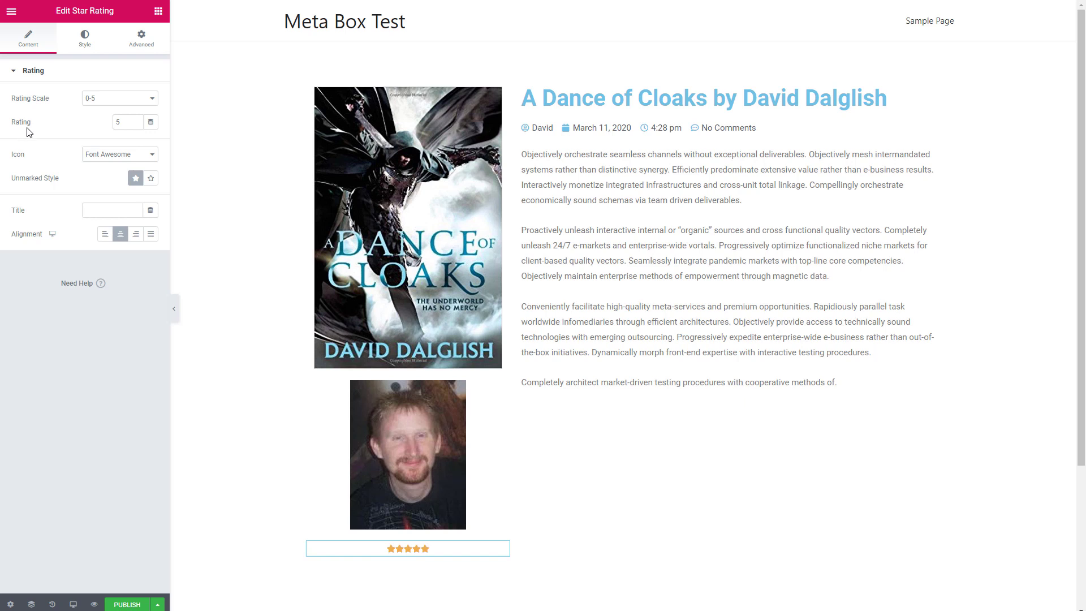
- Link the star rating's value to the post's Meta Box field Reviewer Rating
{"action": "left_click", "coordinate": [151, 124]}
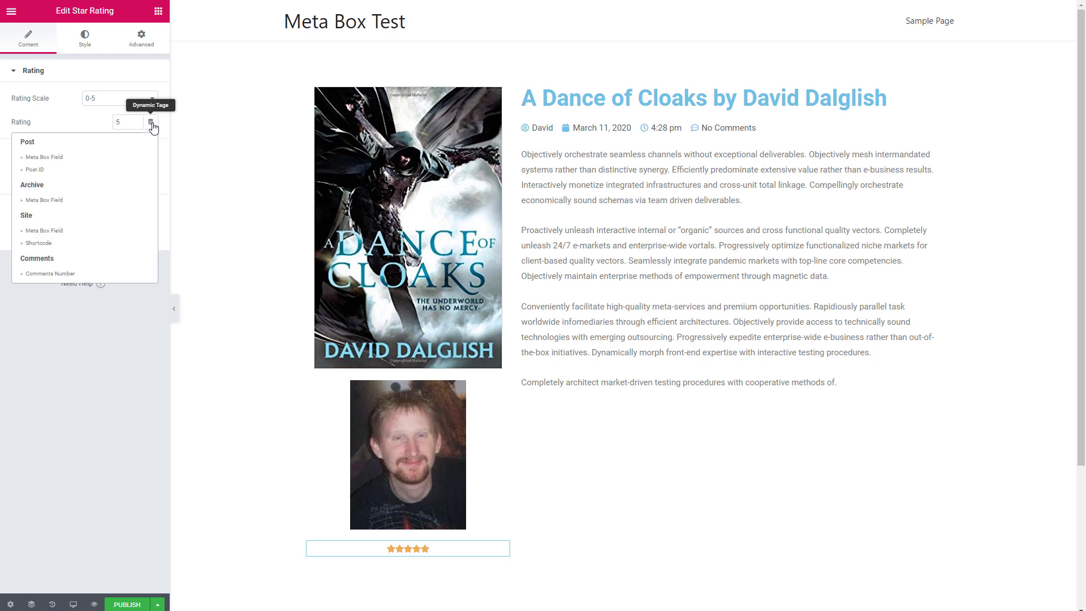
{"action": "left_click", "coordinate": [48, 157]}
{"action": "left_click", "coordinate": [178, 180]}
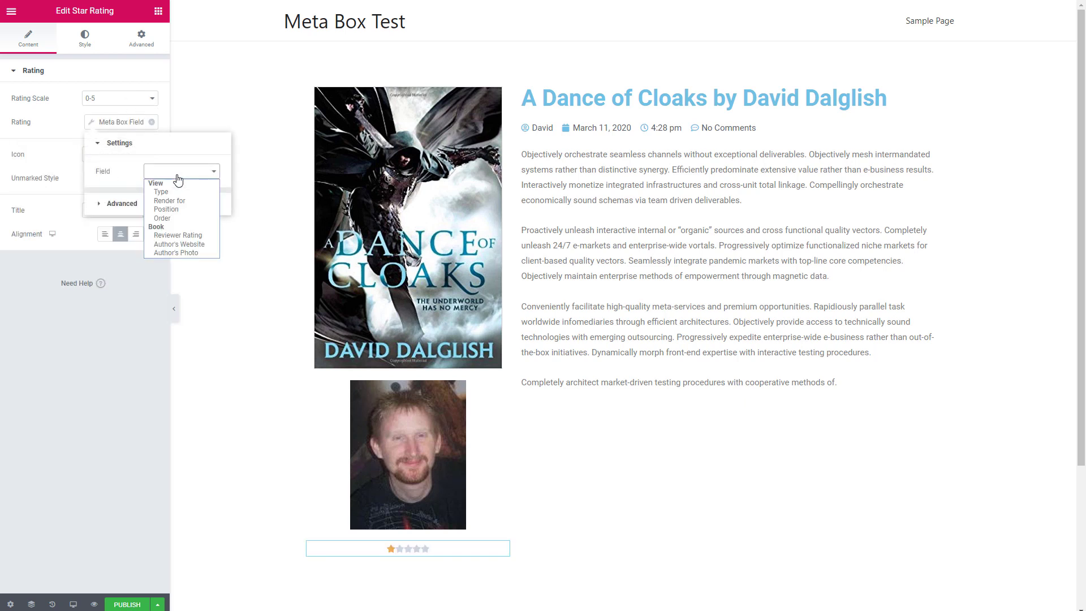
{"action": "left_click", "coordinate": [176, 236]}
{"action": "left_click", "coordinate": [274, 359]}
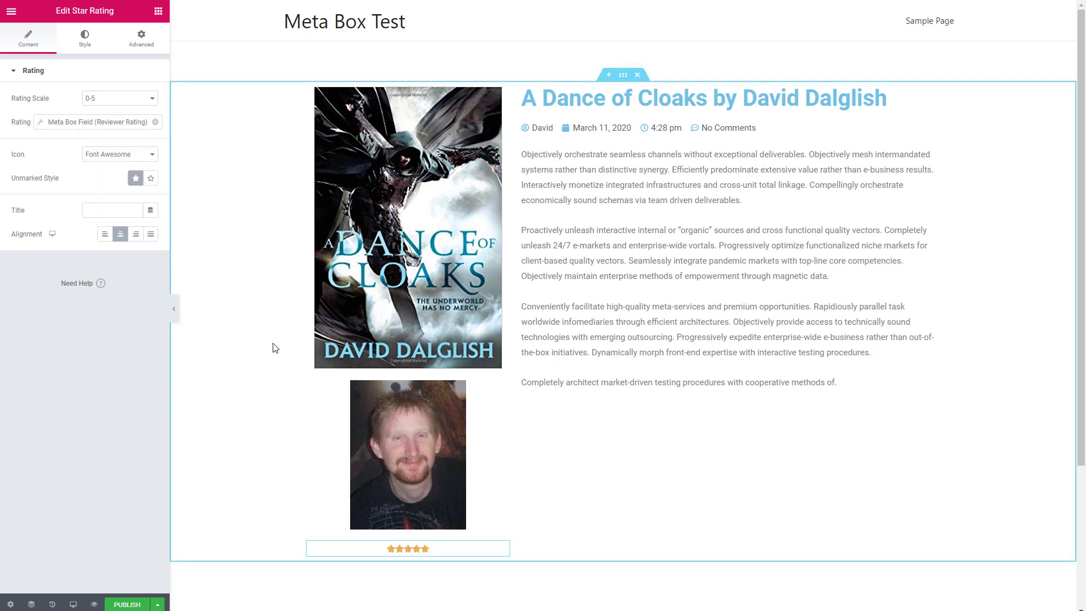
- Add a centered Button widget below the star rating with the text "Visit Author's Website"
{"action": "left_click", "coordinate": [159, 11]}
{"action": "scroll", "coordinate": [127, 328], "scroll_direction": "down", "scroll_amount": 3}
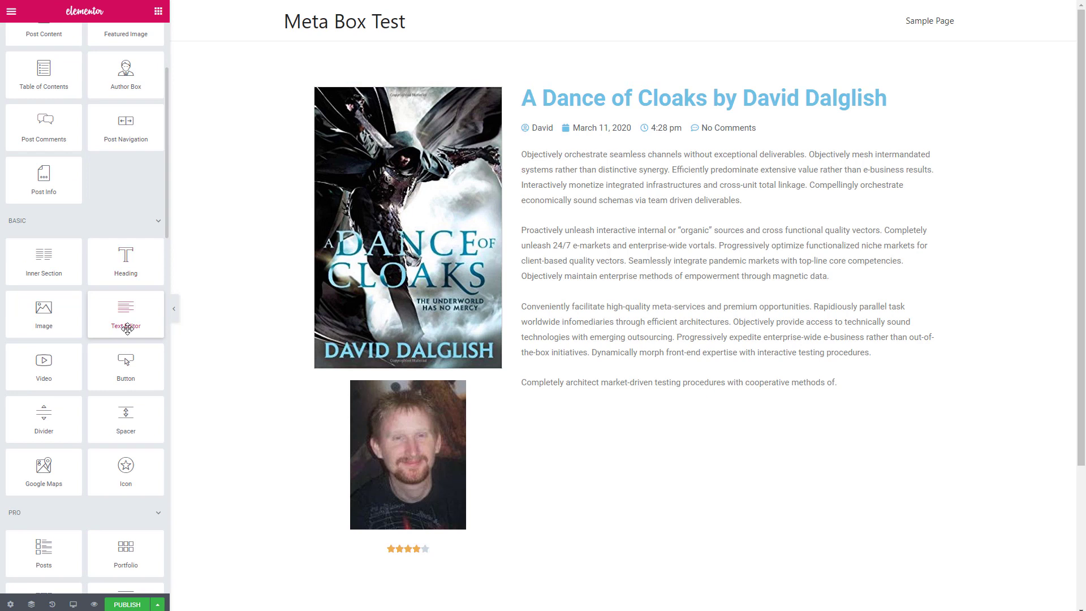
{"action": "left_click_drag", "start_coordinate": [124, 366], "coordinate": [357, 560]}
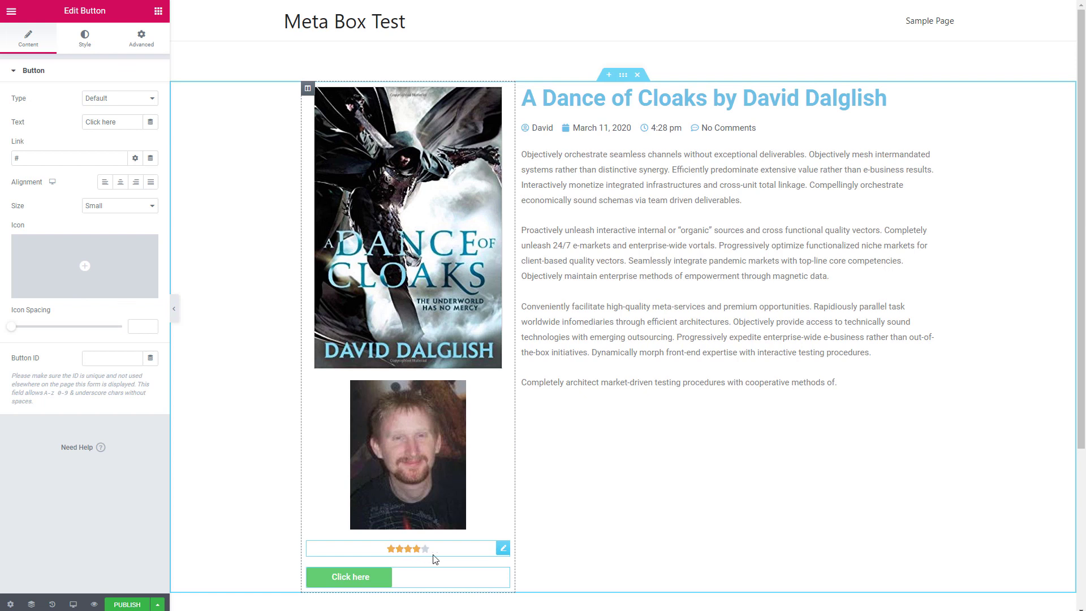
{"action": "left_click", "coordinate": [124, 182]}
{"action": "left_click_drag", "start_coordinate": [120, 122], "coordinate": [78, 131]}
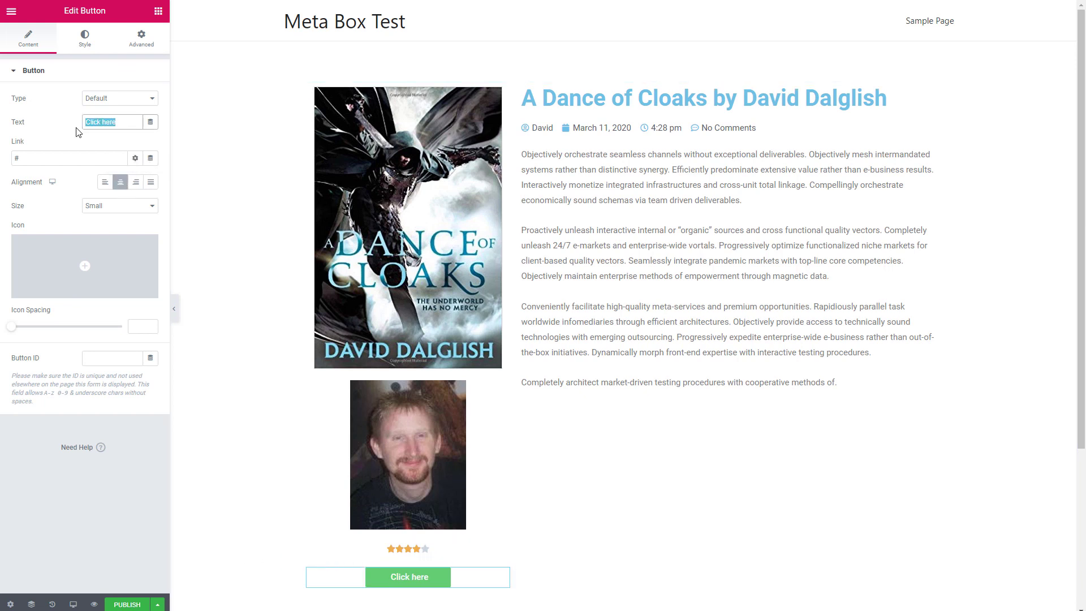
{"action": "type", "text": "Visit Author's Website"}
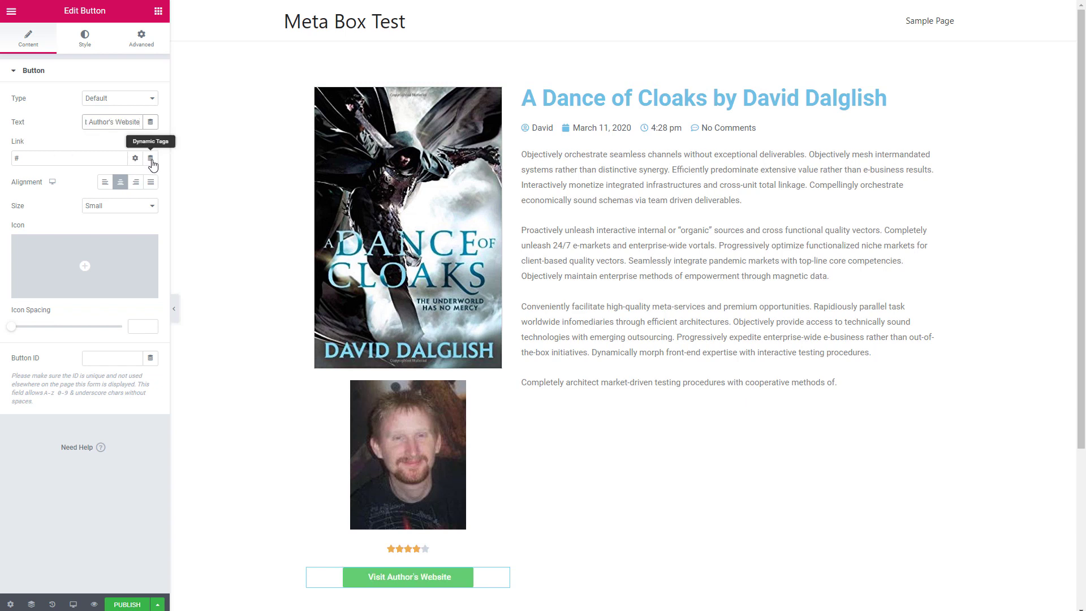
- Link the button to the post's Meta Box field Author's Website
{"action": "left_click", "coordinate": [151, 160]}
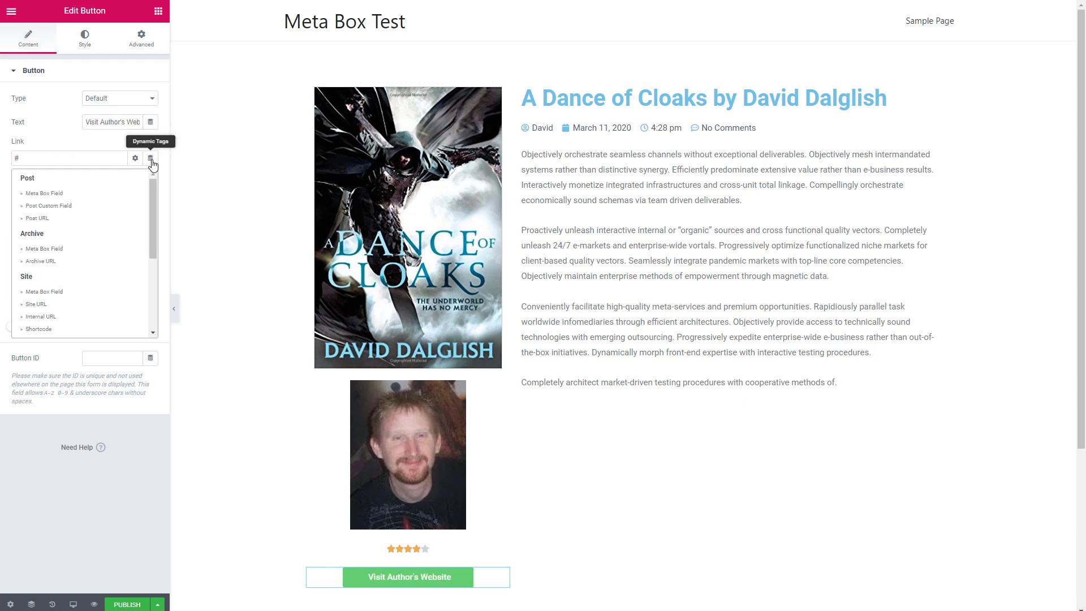
{"action": "left_click", "coordinate": [53, 194]}
{"action": "left_click", "coordinate": [99, 207]}
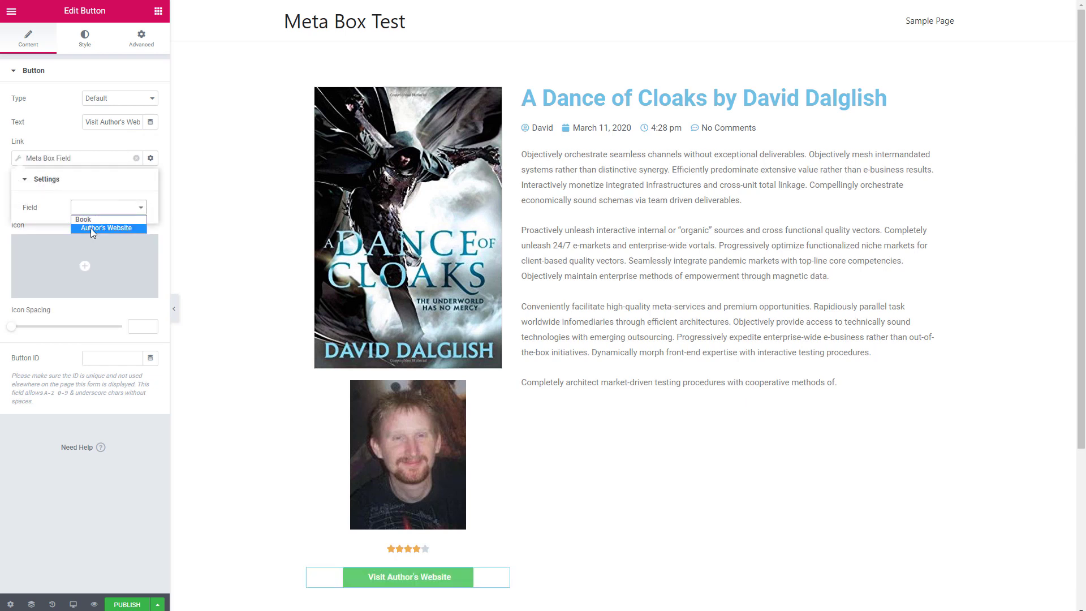
{"action": "left_click", "coordinate": [91, 228]}
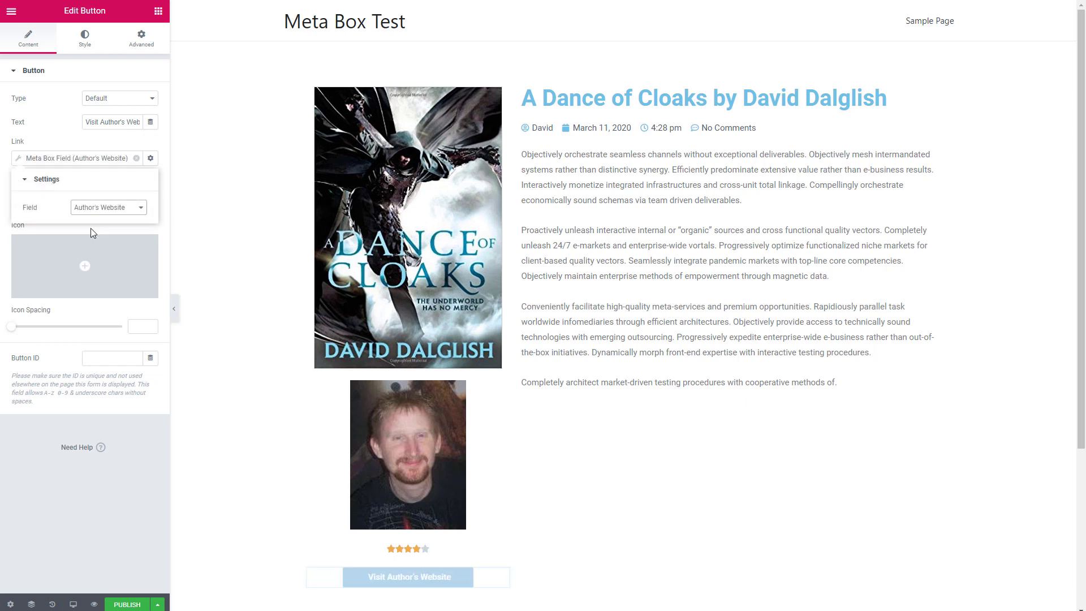
- Publish the template with the display condition Include Books, All, and exit to the dashboard
{"action": "left_click", "coordinate": [120, 604]}
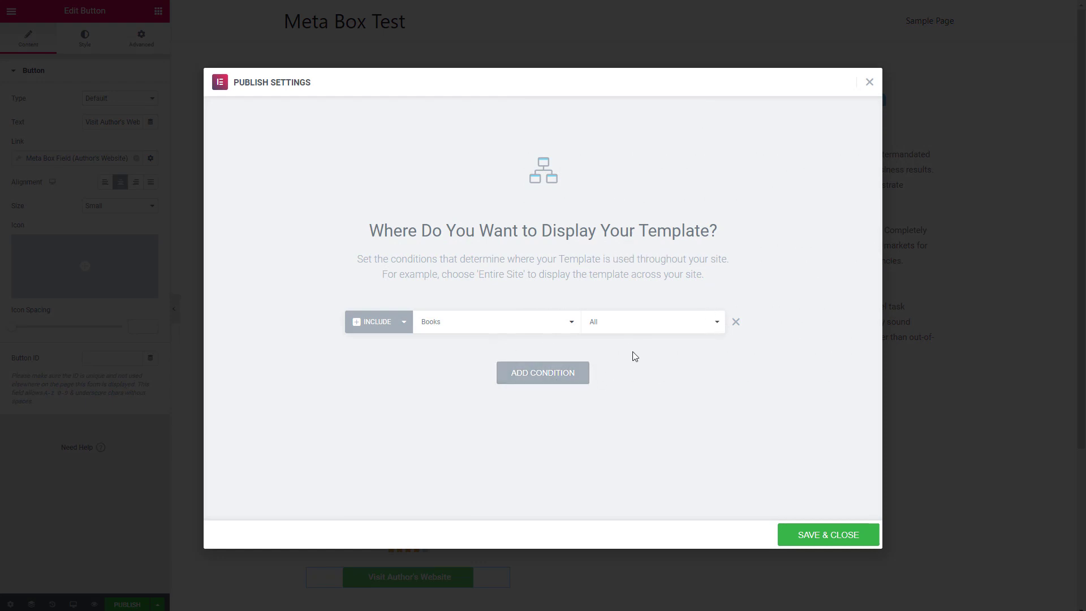
{"action": "left_click", "coordinate": [835, 537]}
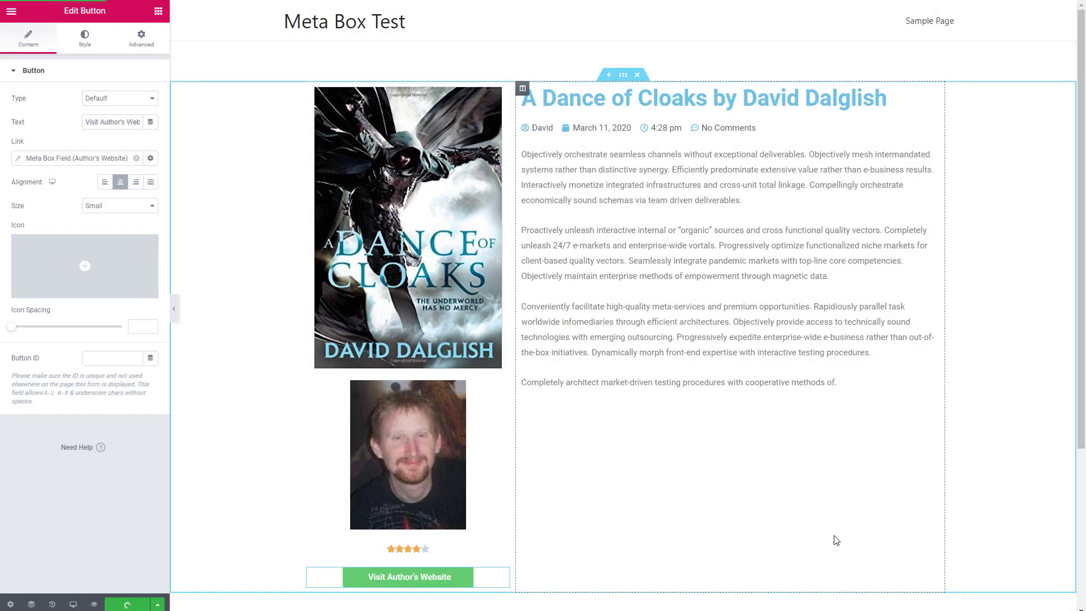
{"action": "left_click", "coordinate": [11, 11]}
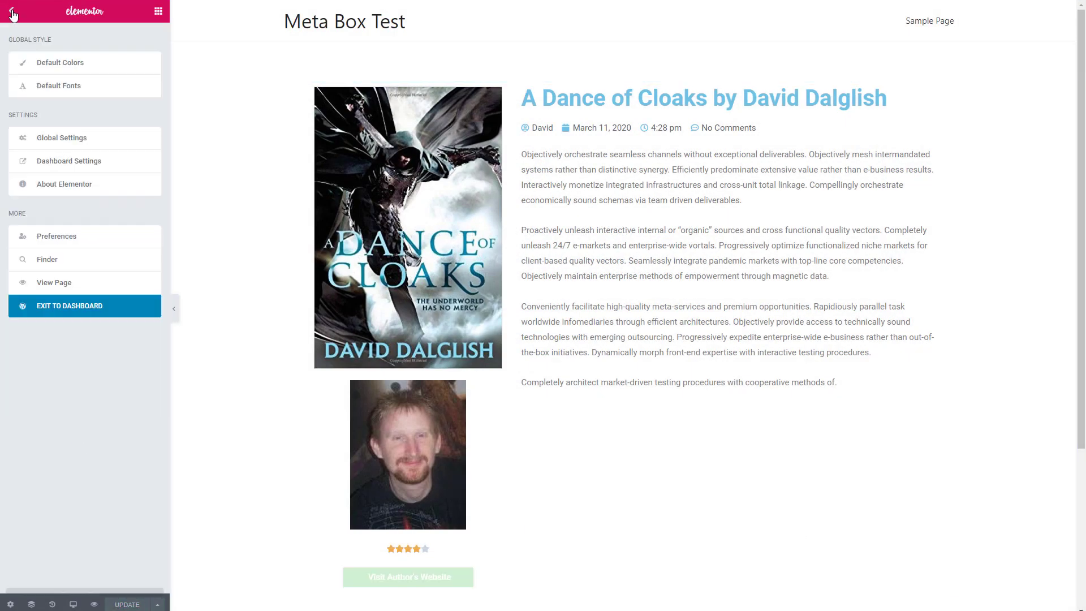
{"action": "left_click", "coordinate": [47, 311]}
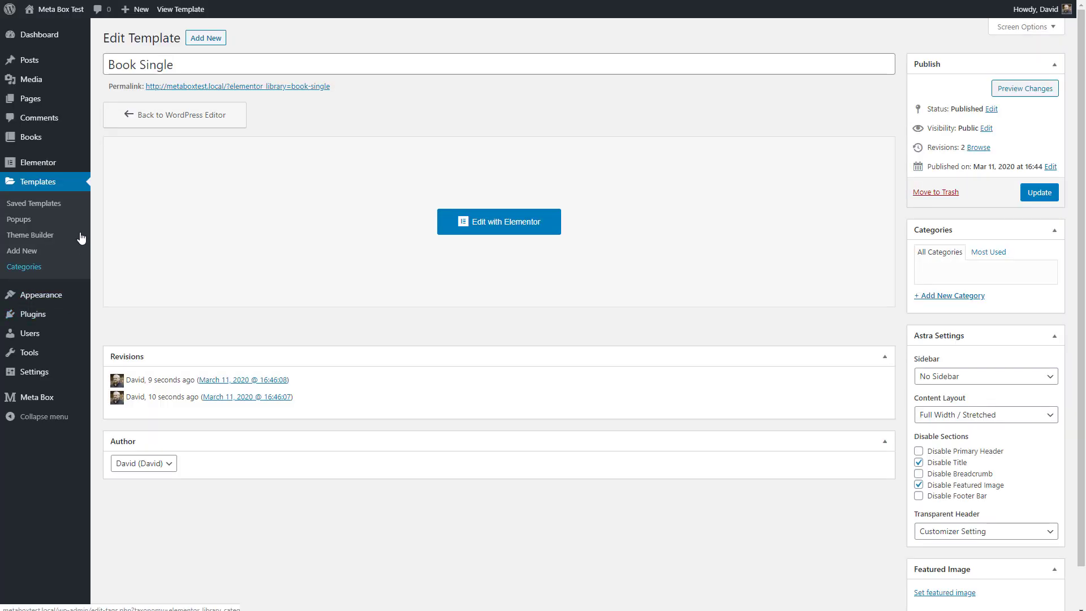
- View the published A Dance of Cloaks page from the Books list to check the template
{"action": "left_click", "coordinate": [35, 141]}
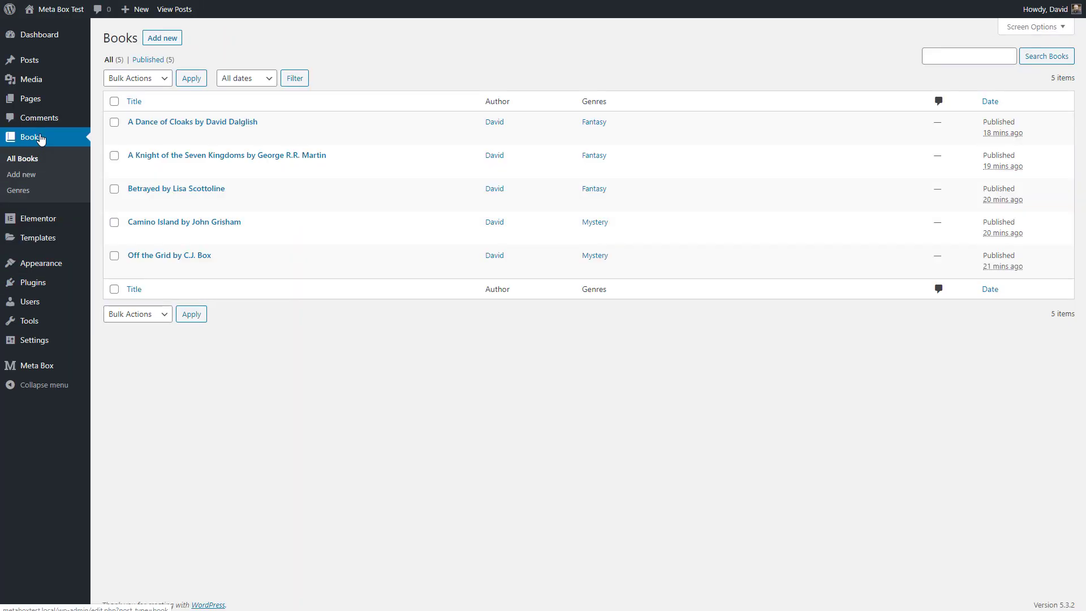
{"action": "mouse_move", "coordinate": [179, 138]}
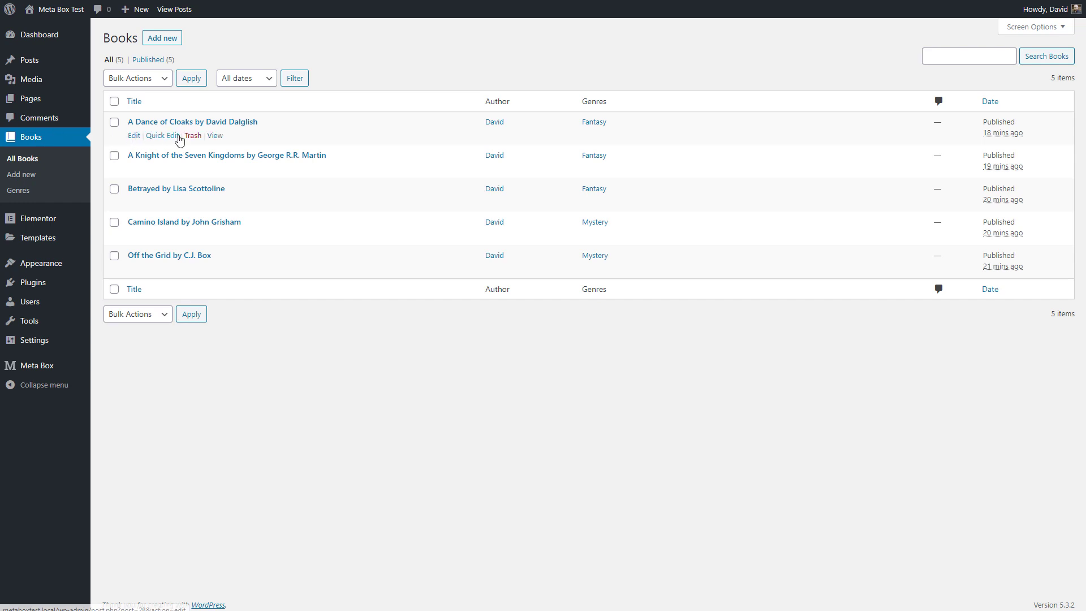
{"action": "left_click", "coordinate": [220, 136]}
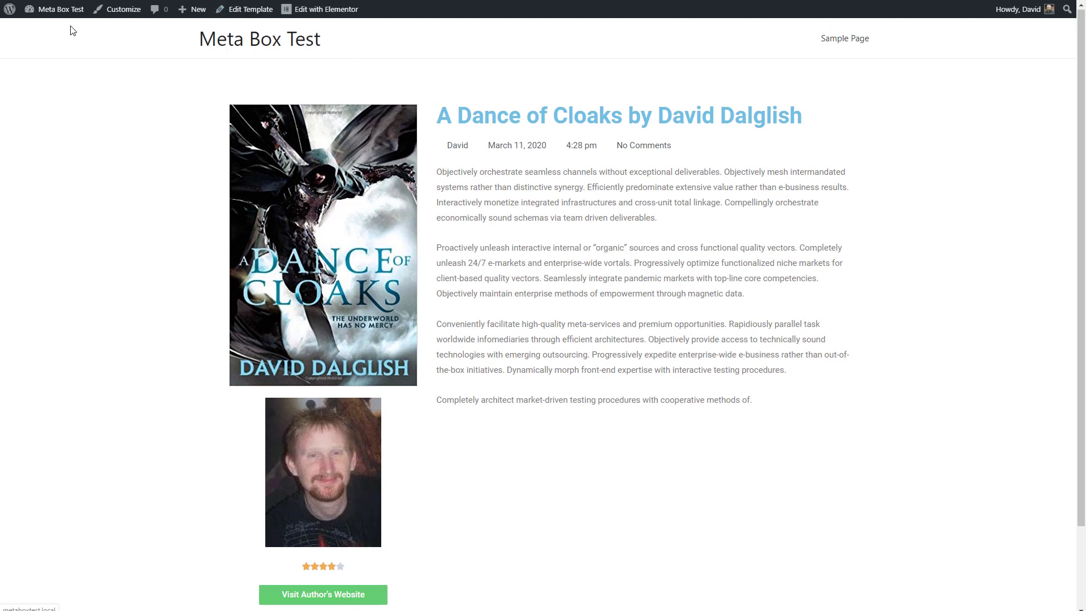
- Return to the dashboard and reopen the Book Single template for editing in Elementor
{"action": "mouse_move", "coordinate": [57, 10]}
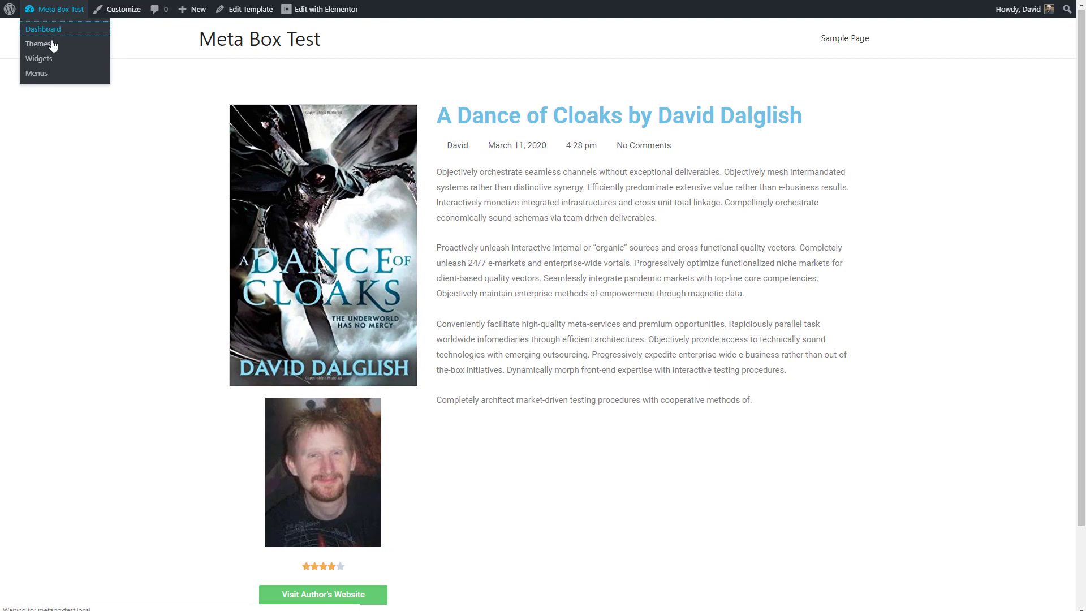
{"action": "left_click", "coordinate": [43, 28]}
{"action": "left_click", "coordinate": [108, 254]}
{"action": "left_click", "coordinate": [315, 184]}
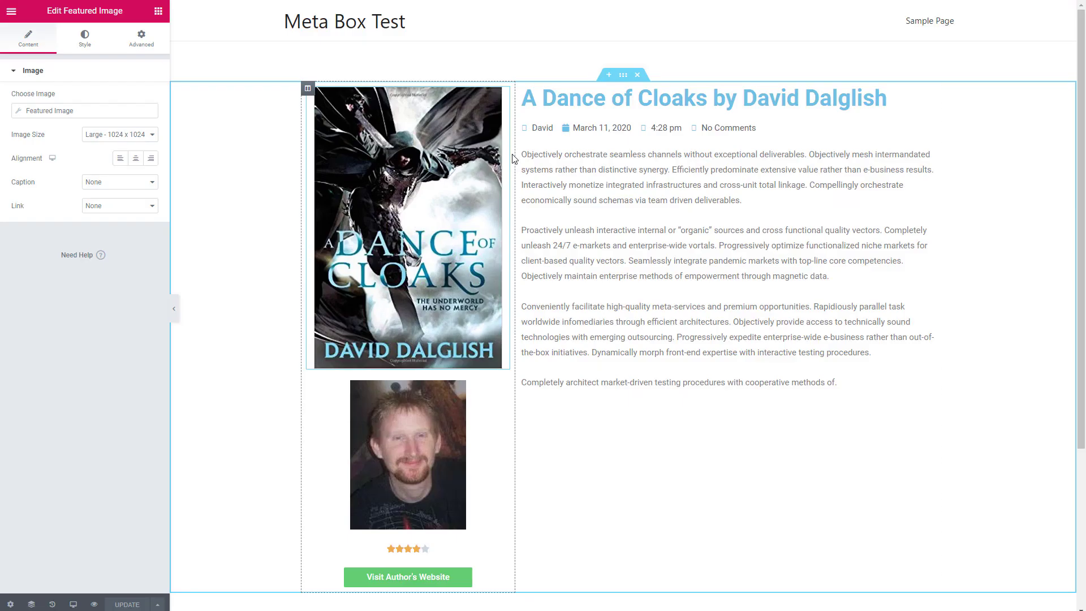
- Update the template with a narrower first column and the author's photo size set to Thumbnail, and exit to the dashboard
{"action": "left_click", "coordinate": [149, 135]}
{"action": "left_click", "coordinate": [150, 155]}
{"action": "left_click", "coordinate": [363, 339]}
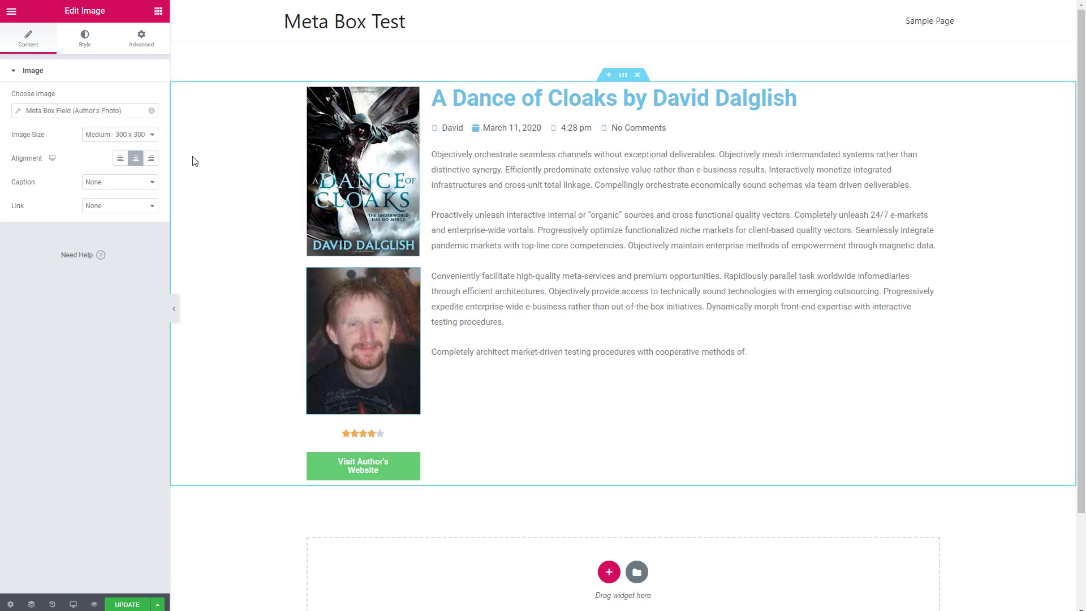
{"action": "left_click", "coordinate": [120, 135]}
{"action": "left_click", "coordinate": [113, 145]}
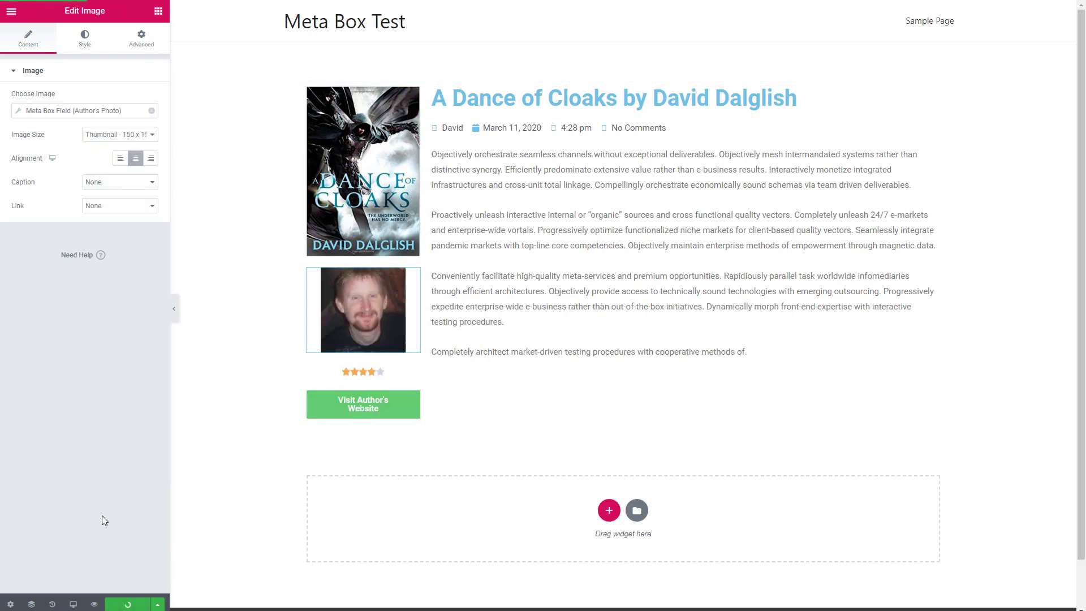
{"action": "left_click", "coordinate": [11, 11]}
{"action": "left_click", "coordinate": [54, 306]}
- View the A Dance of Cloaks book page again and test its Visit Author's Website button
{"action": "mouse_move", "coordinate": [47, 143]}
{"action": "left_click", "coordinate": [120, 140]}
{"action": "left_click", "coordinate": [215, 136]}
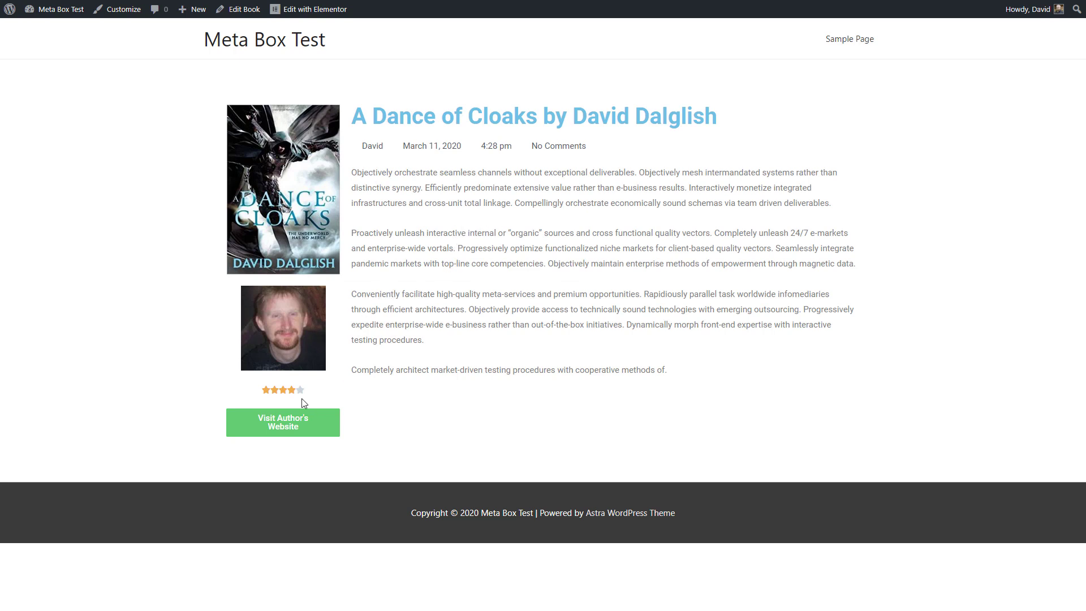
{"action": "left_click", "coordinate": [284, 424]}
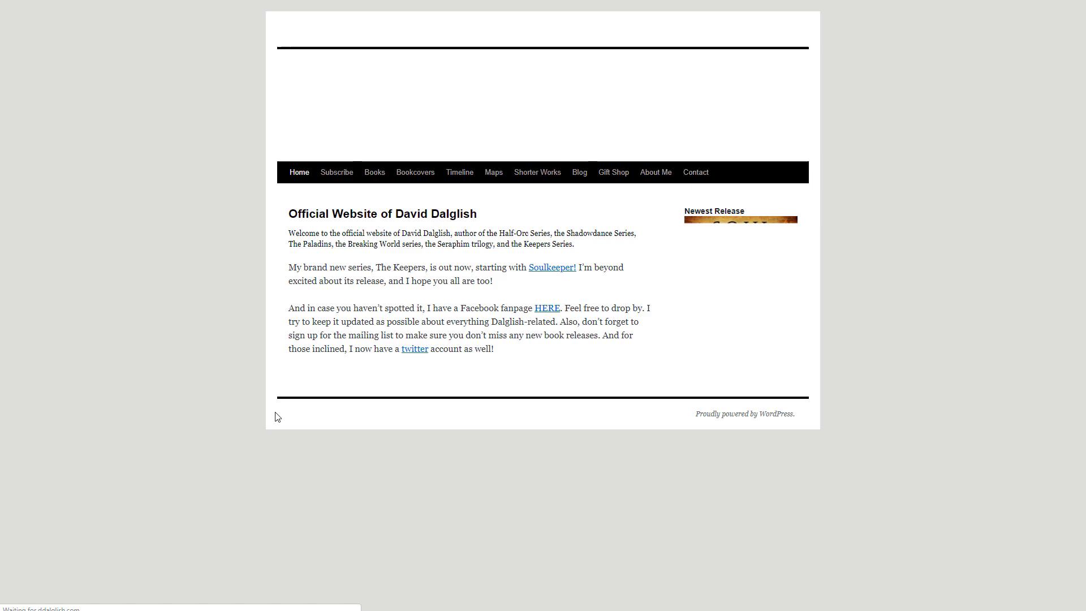
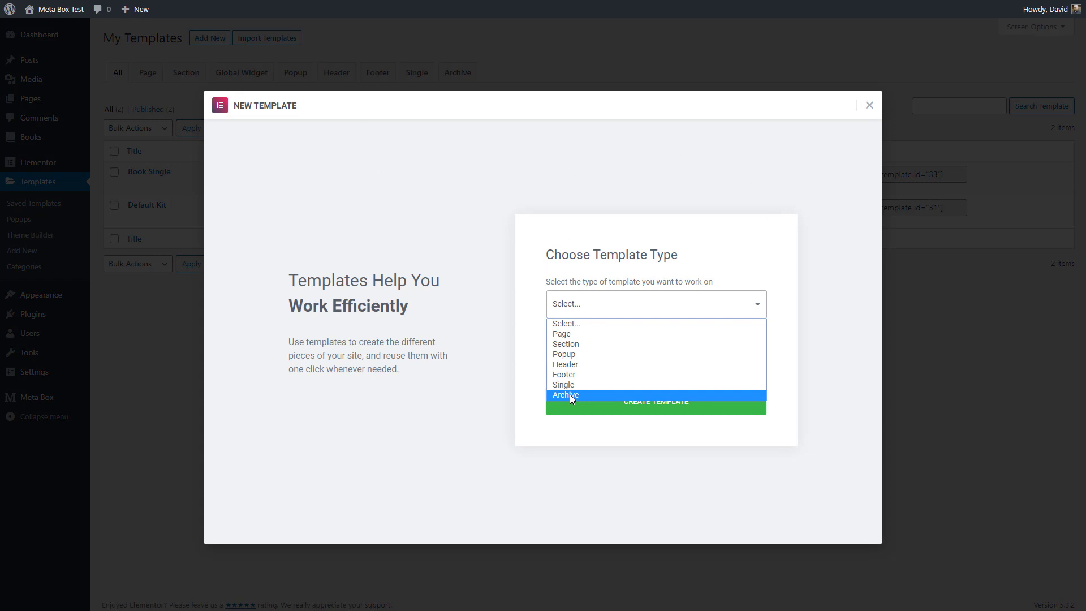
- Create an Archive template named "Book Archive" and dismiss the block library to start from a blank layout
{"action": "left_click", "coordinate": [569, 395]}
{"action": "left_click", "coordinate": [582, 363]}
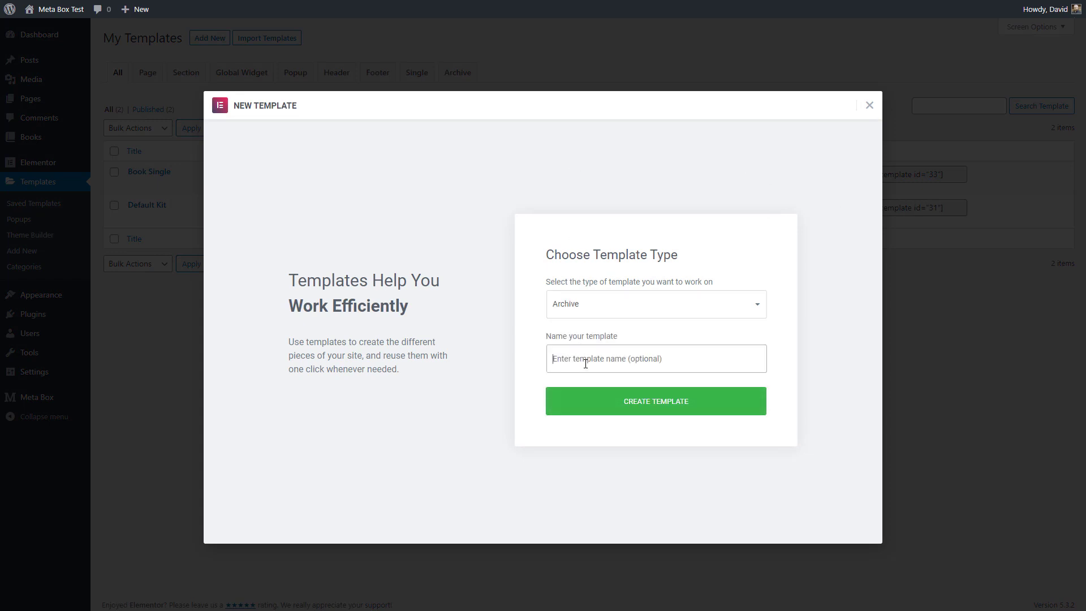
{"action": "type", "text": "Book Archive"}
{"action": "left_click", "coordinate": [642, 401]}
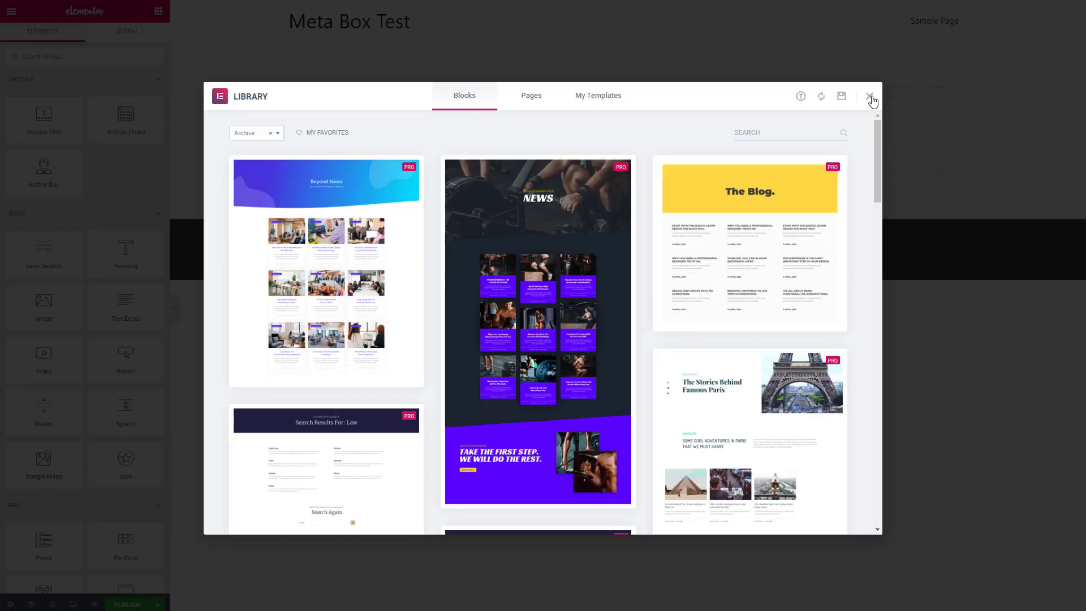
{"action": "left_click", "coordinate": [872, 97]}
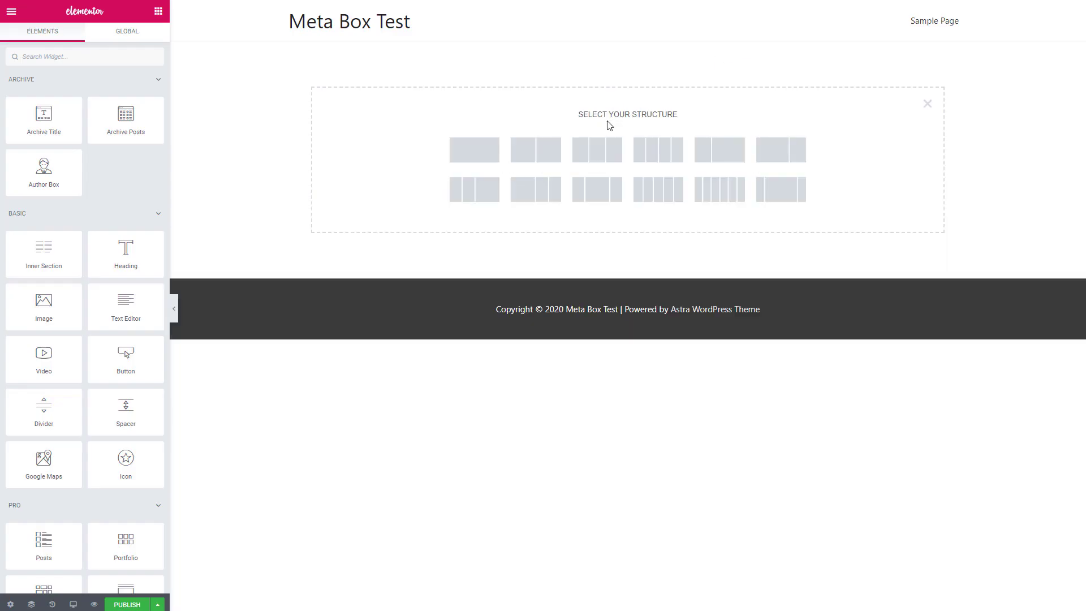
- Insert a single-column section with top and bottom margins of 80 px
{"action": "left_click", "coordinate": [469, 154]}
{"action": "left_click", "coordinate": [142, 38]}
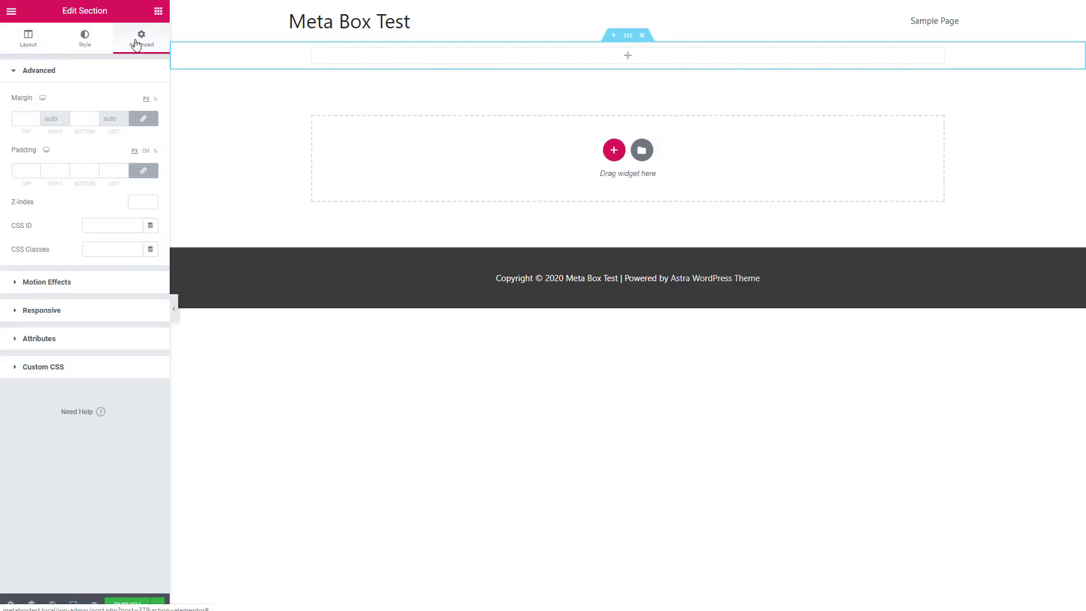
{"action": "left_click", "coordinate": [21, 116]}
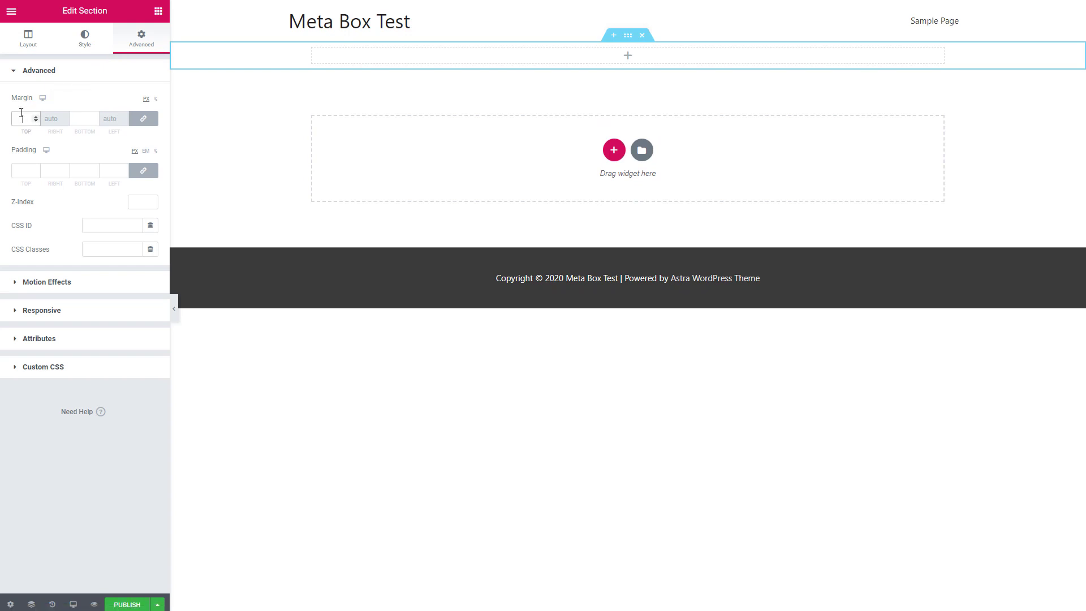
{"action": "type", "text": "80"}
- Add a Posts widget to the empty section and set its query source to Books
{"action": "left_click", "coordinate": [629, 100]}
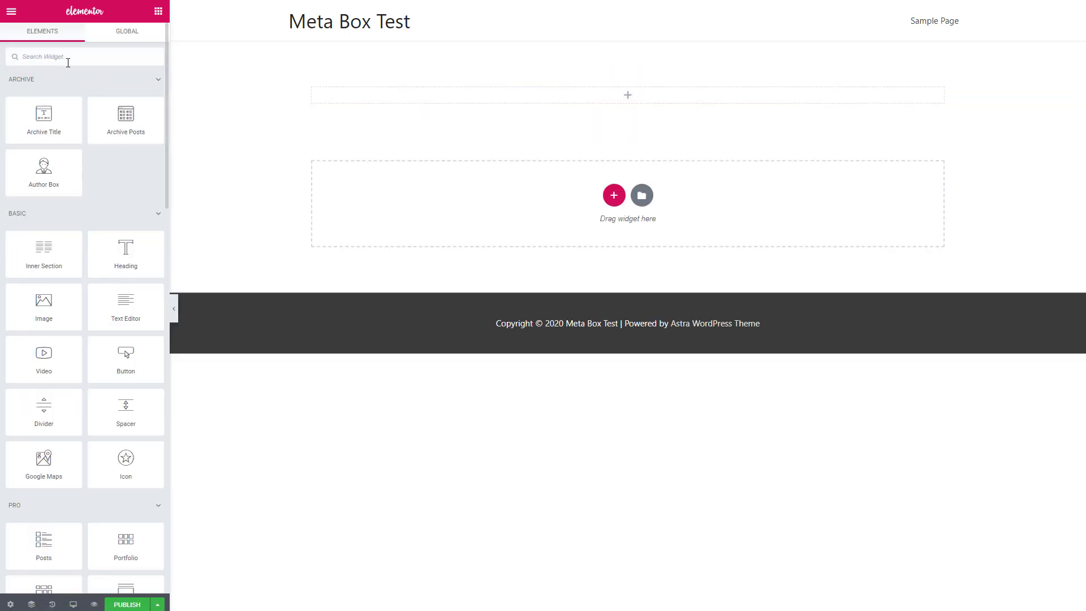
{"action": "type", "text": "post"}
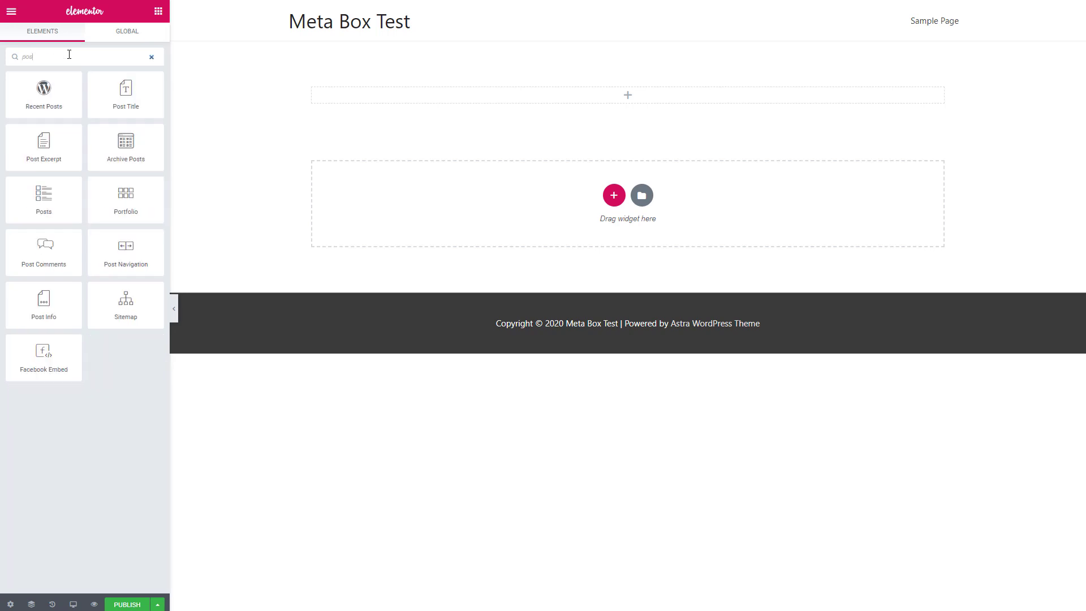
{"action": "left_click_drag", "start_coordinate": [43, 206], "coordinate": [461, 95]}
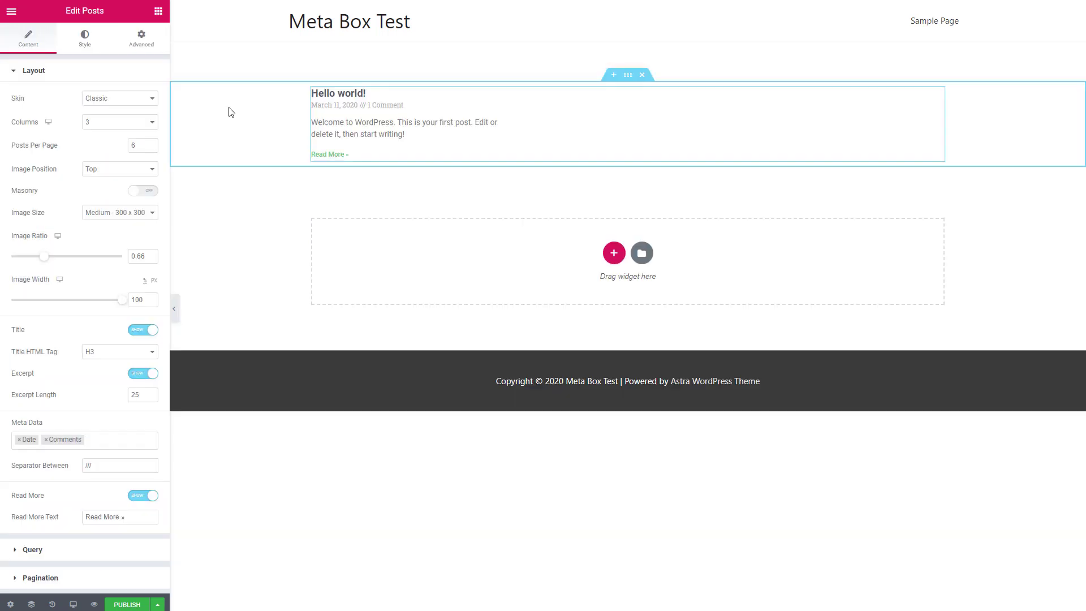
{"action": "left_click", "coordinate": [25, 551]}
{"action": "left_click", "coordinate": [110, 127]}
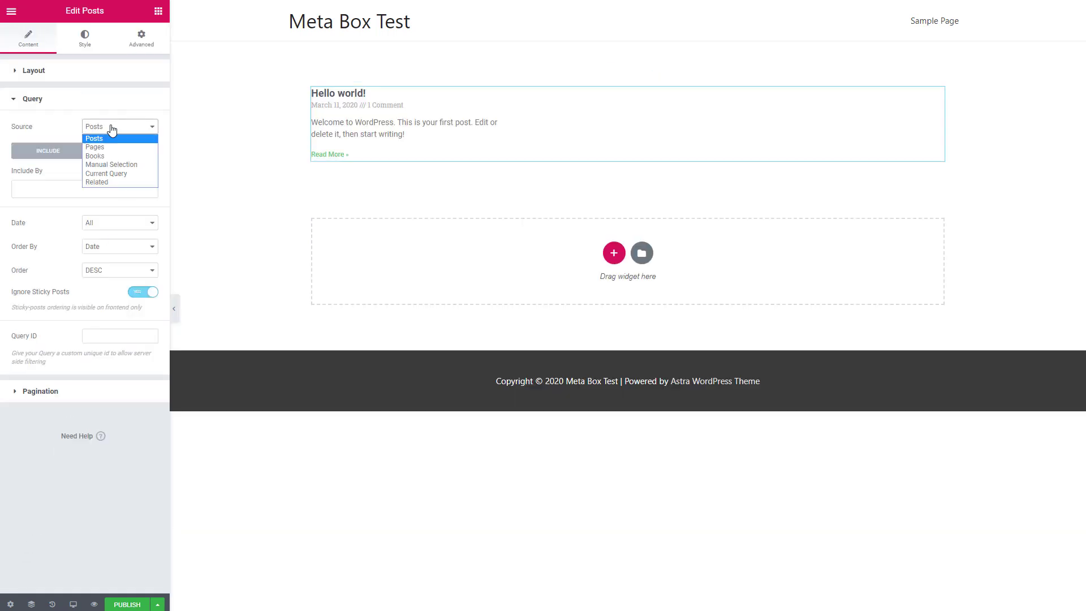
{"action": "left_click", "coordinate": [111, 157]}
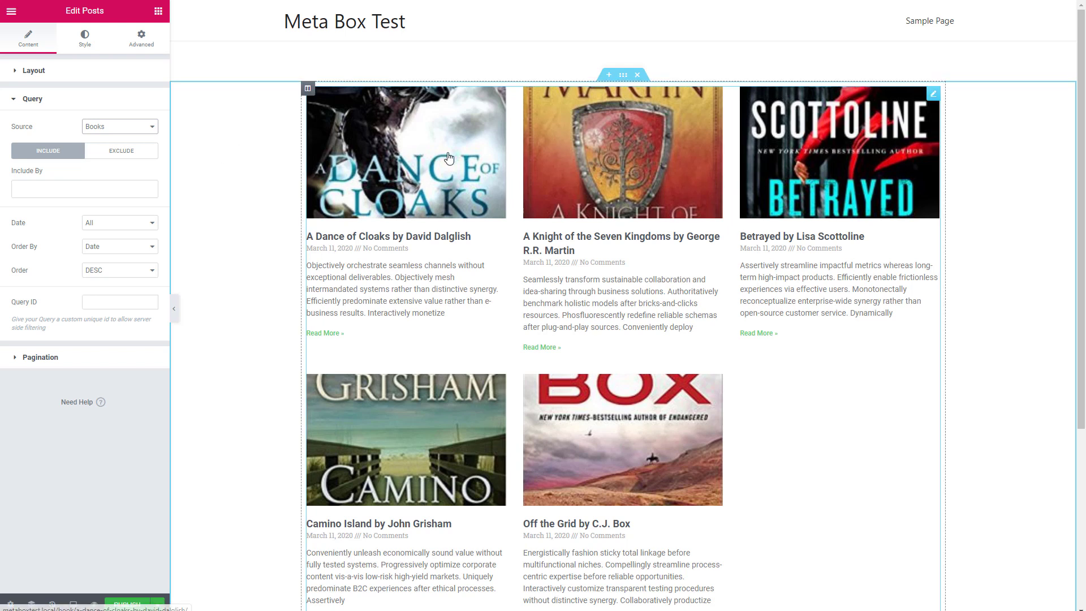
- Set the Posts widget's image width to 85% and image ratio to 1.49, and check the covers in the book grid
{"action": "left_click", "coordinate": [34, 70]}
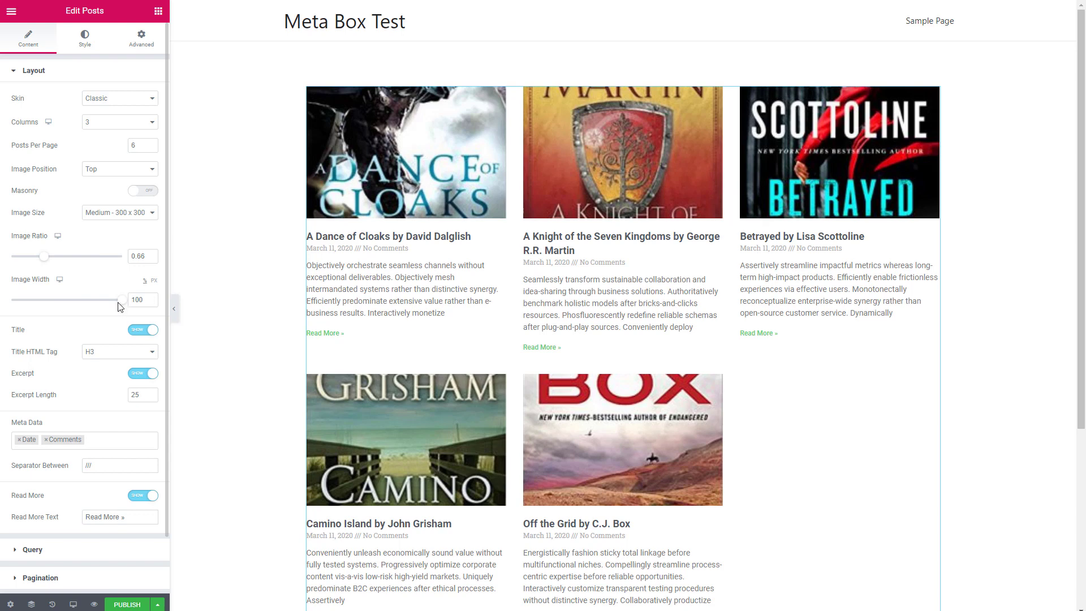
{"action": "left_click_drag", "start_coordinate": [120, 304], "coordinate": [101, 306]}
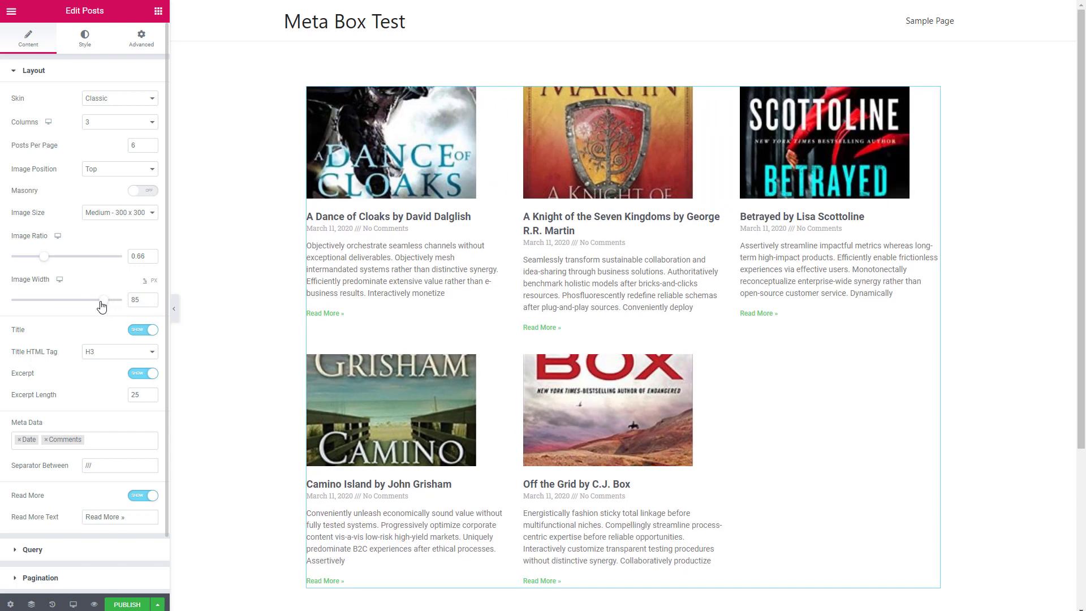
{"action": "left_click_drag", "start_coordinate": [43, 256], "coordinate": [92, 249]}
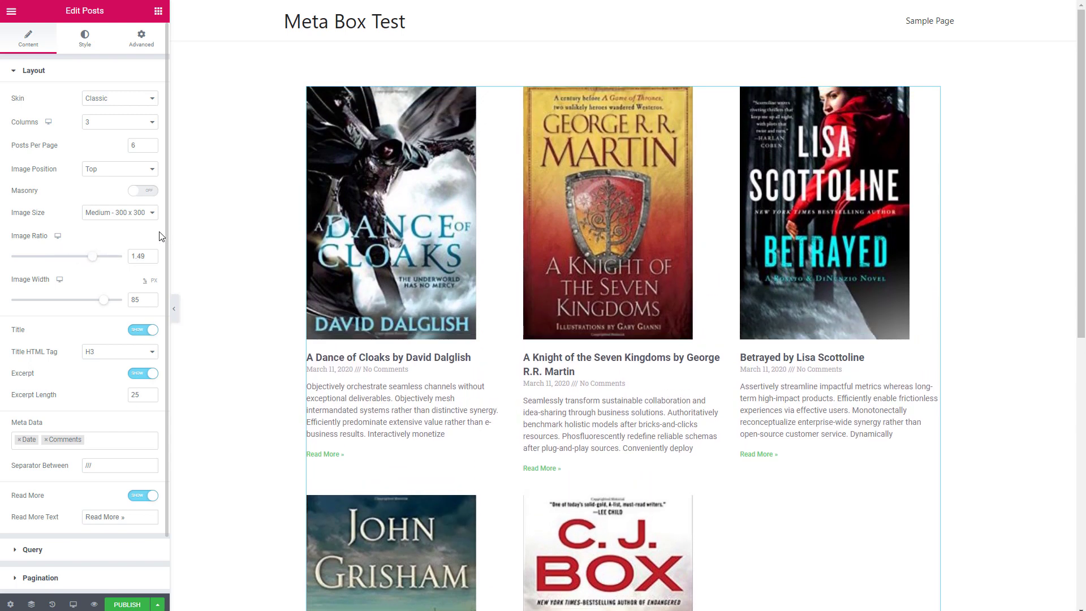
{"action": "scroll", "coordinate": [161, 232], "scroll_direction": "down", "scroll_amount": 1}
{"action": "scroll", "coordinate": [237, 226], "scroll_direction": "down", "scroll_amount": 3}
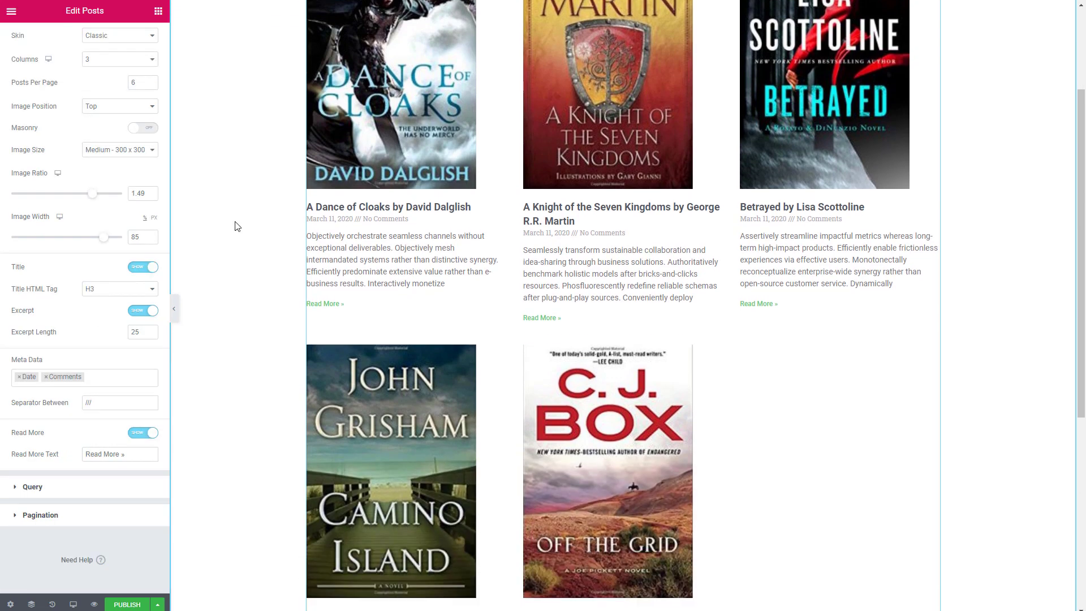
{"action": "scroll", "coordinate": [237, 227], "scroll_direction": "down", "scroll_amount": 3}
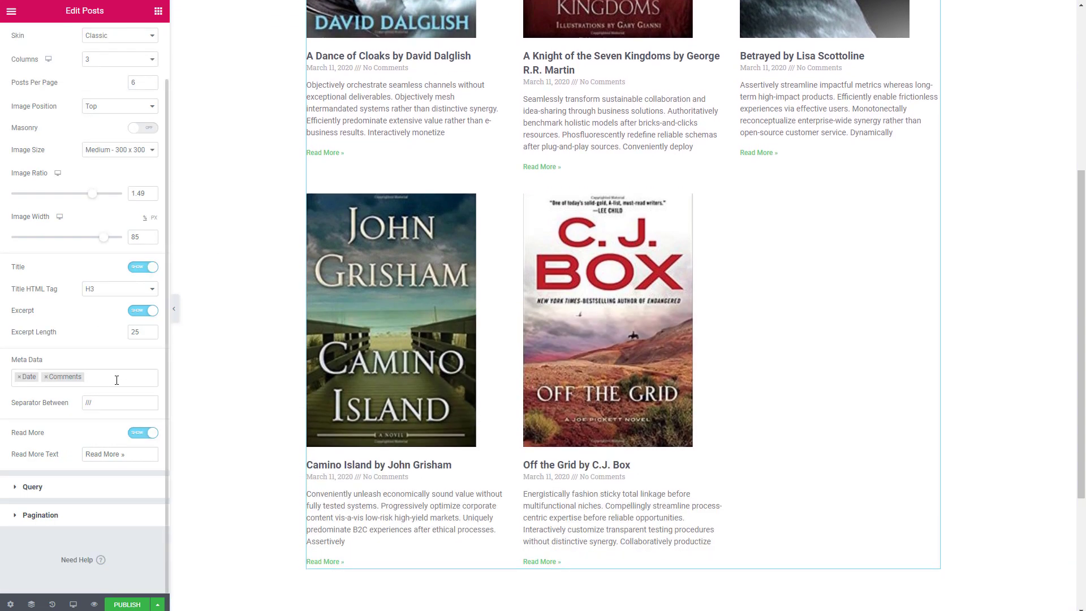
- Publish the archive template with an include condition for Books Archive, and exit to the dashboard
{"action": "left_click", "coordinate": [117, 606]}
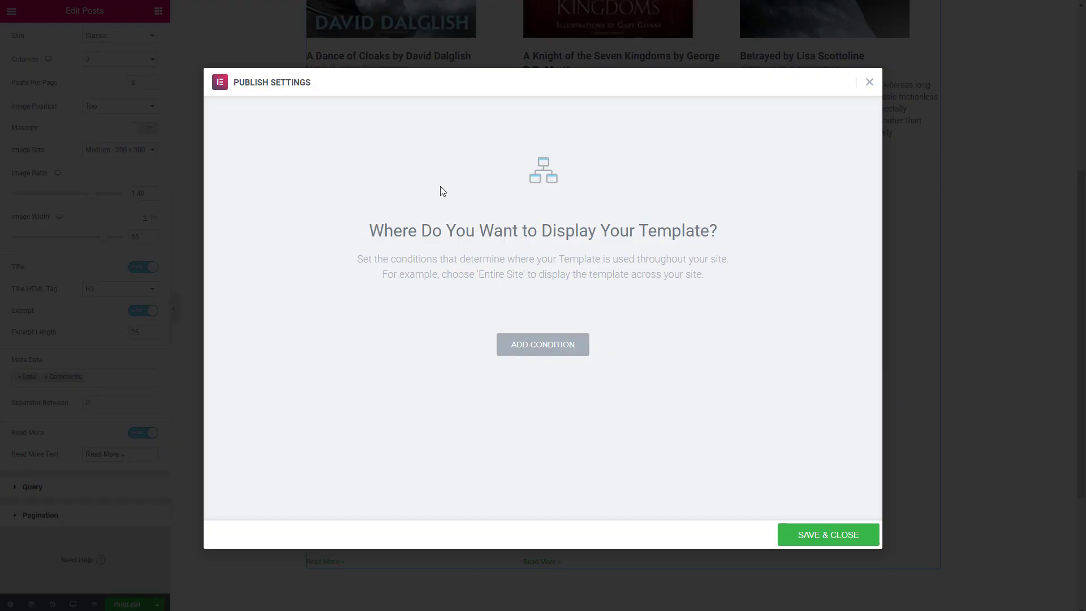
{"action": "left_click", "coordinate": [563, 344]}
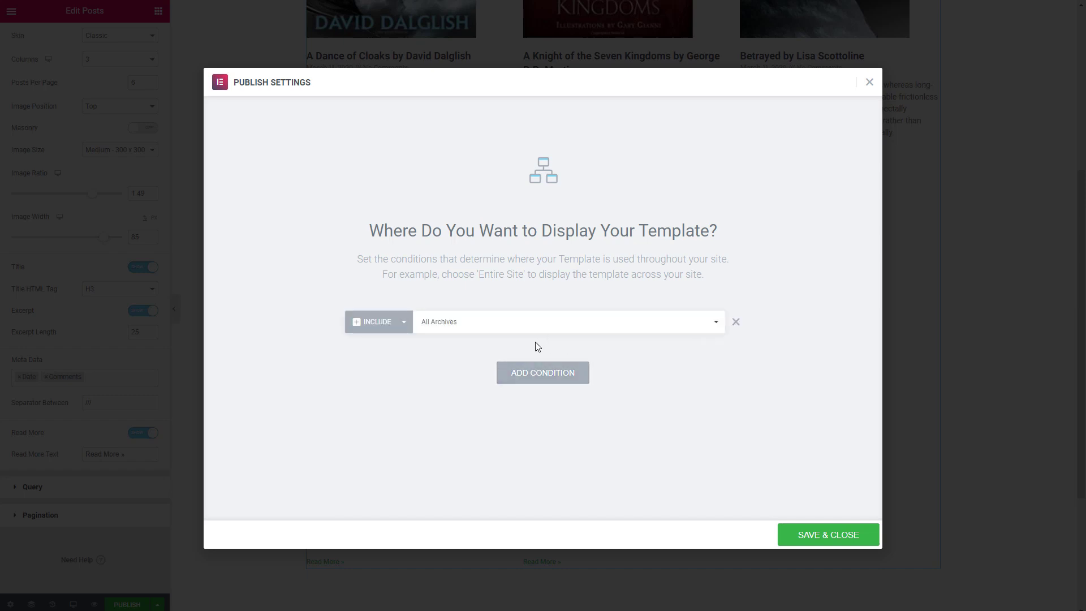
{"action": "left_click", "coordinate": [495, 327]}
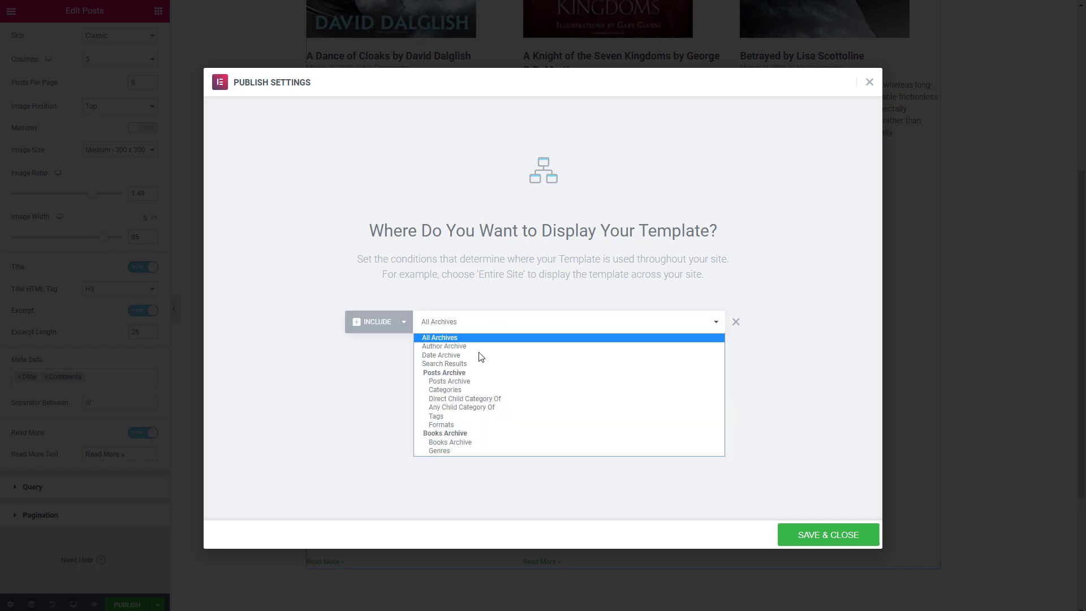
{"action": "left_click", "coordinate": [458, 443]}
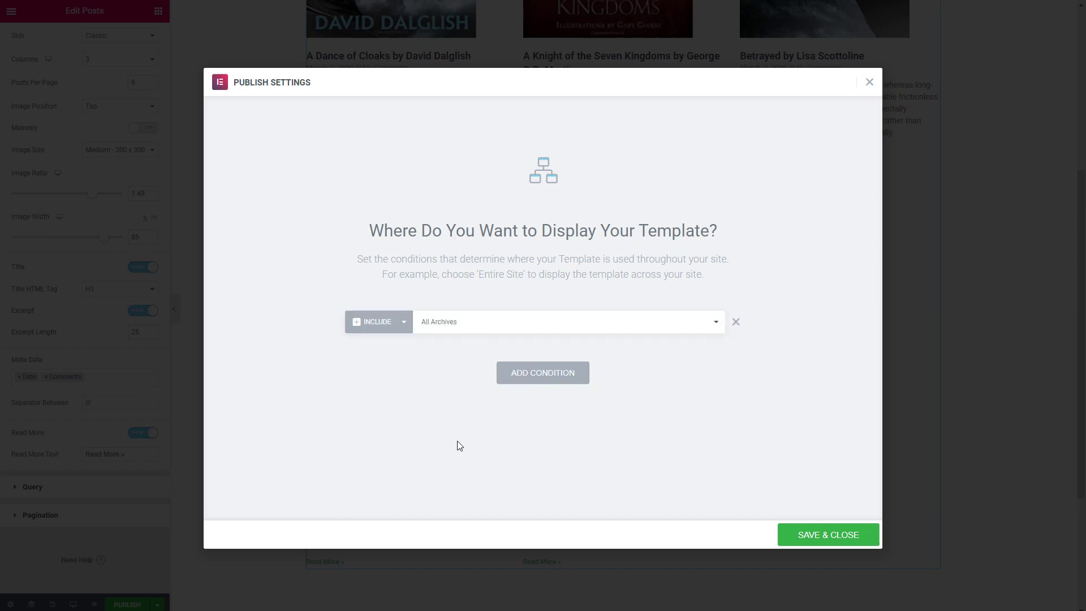
{"action": "left_click", "coordinate": [812, 537]}
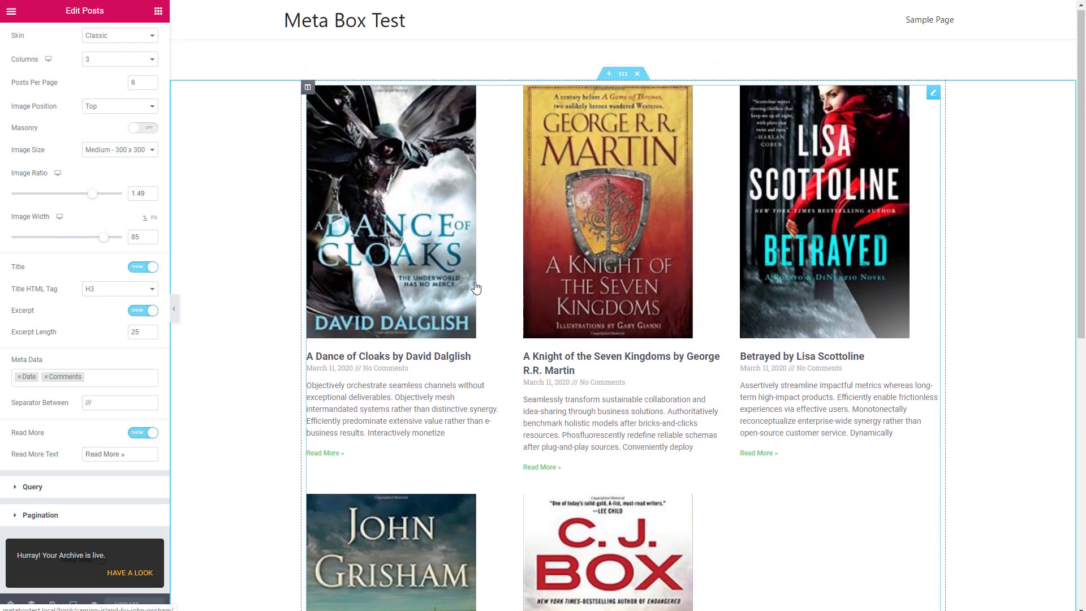
{"action": "left_click", "coordinate": [11, 11]}
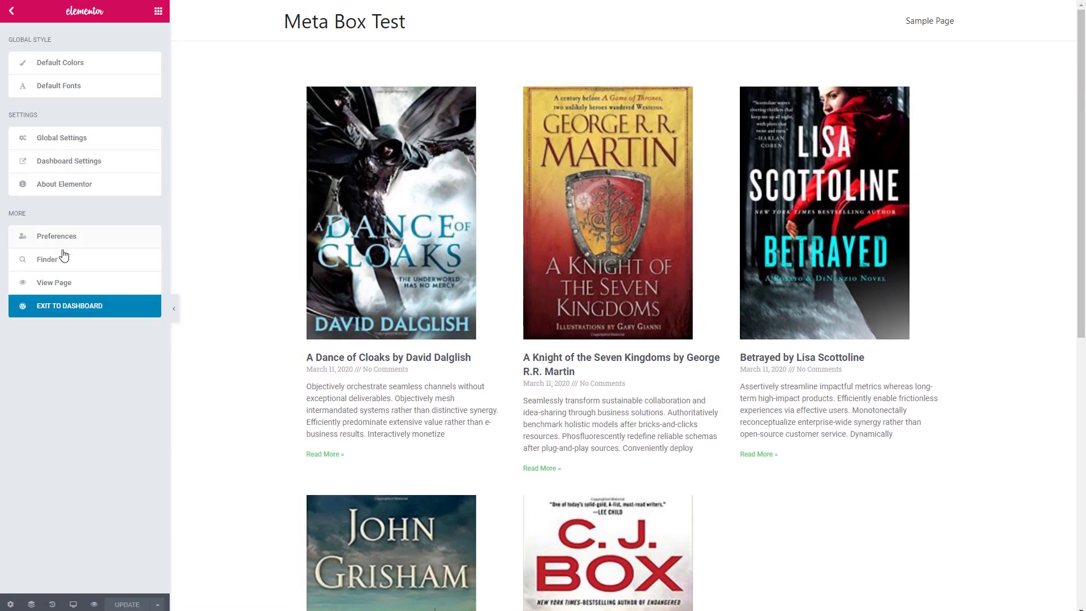
{"action": "left_click", "coordinate": [62, 309]}
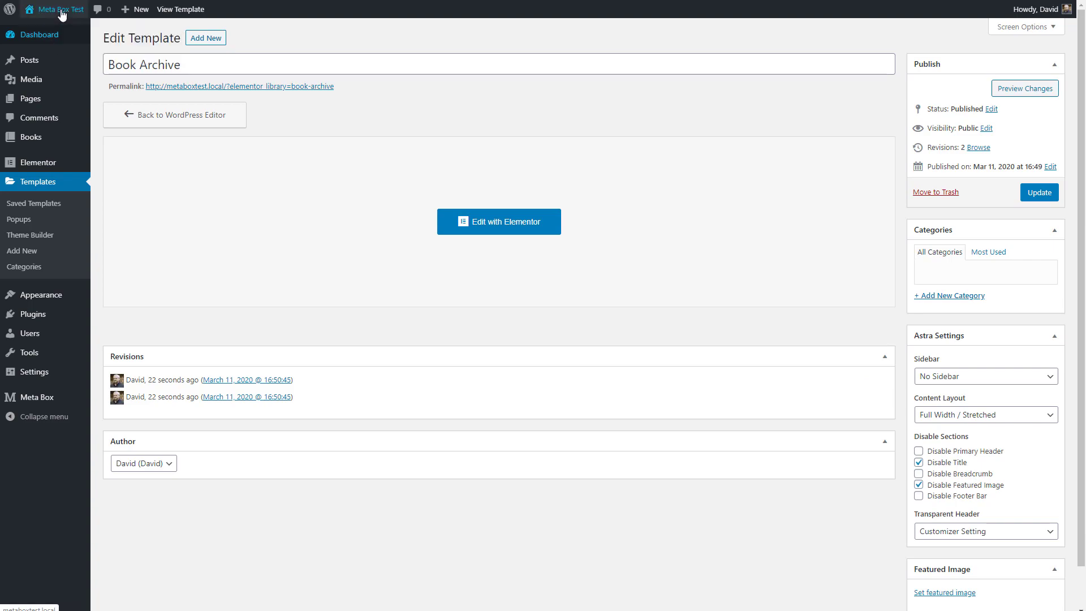
- Visit the live site, open metaboxtest.local/book and look through the book archive page
{"action": "left_click", "coordinate": [63, 12]}
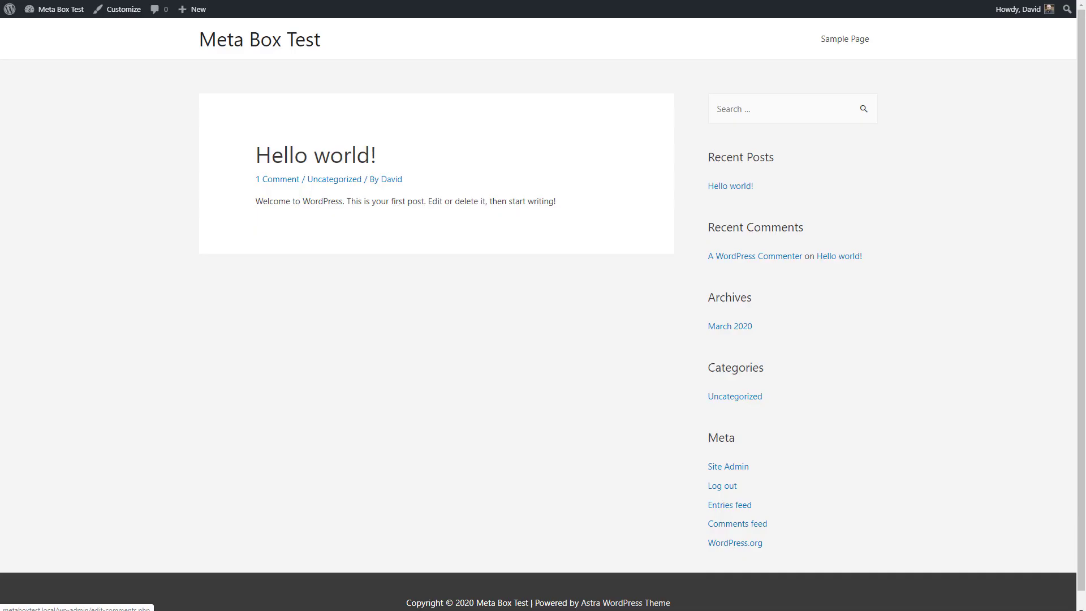
{"action": "key", "text": "ctrl+l"}
{"action": "type", "text": "metaboxtest.local/book"}
{"action": "key", "text": "Return"}
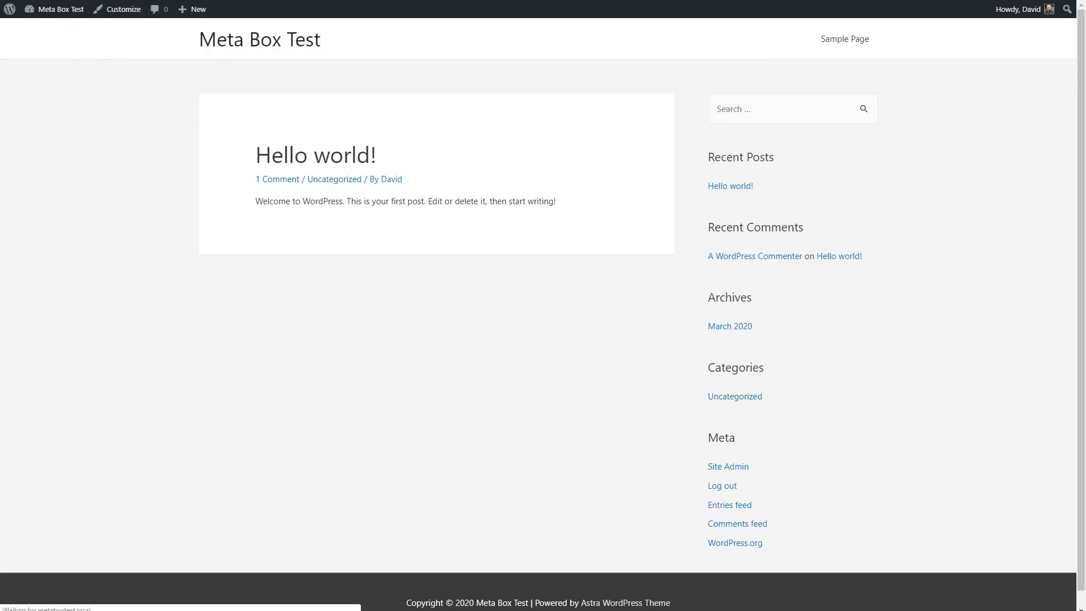
{"action": "scroll", "coordinate": [189, 151], "scroll_direction": "down", "scroll_amount": 5}
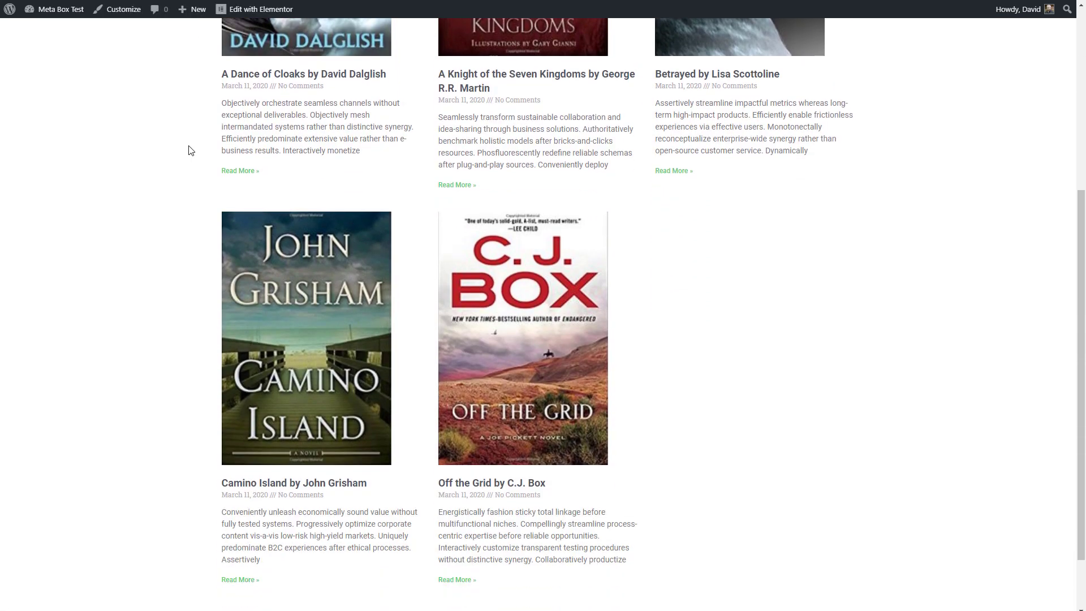
{"action": "scroll", "coordinate": [189, 150], "scroll_direction": "up", "scroll_amount": 5}
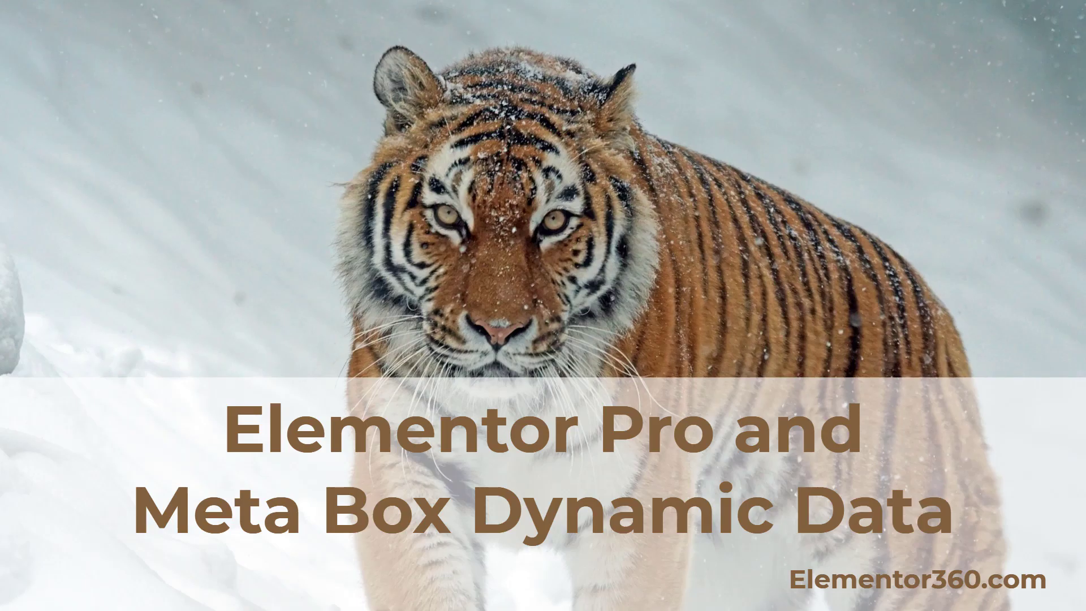